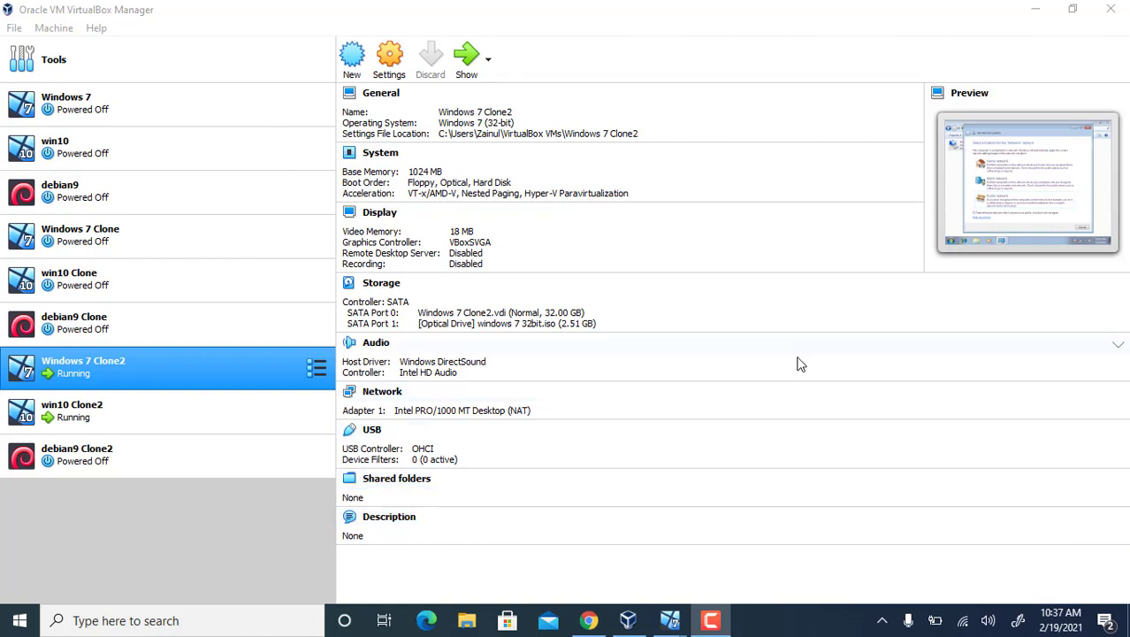
Attach network Adapter 1 of Windows 7 Clone2 to the Internal Network named intnet and save the settings
{"action": "left_click", "coordinate": [389, 400]}
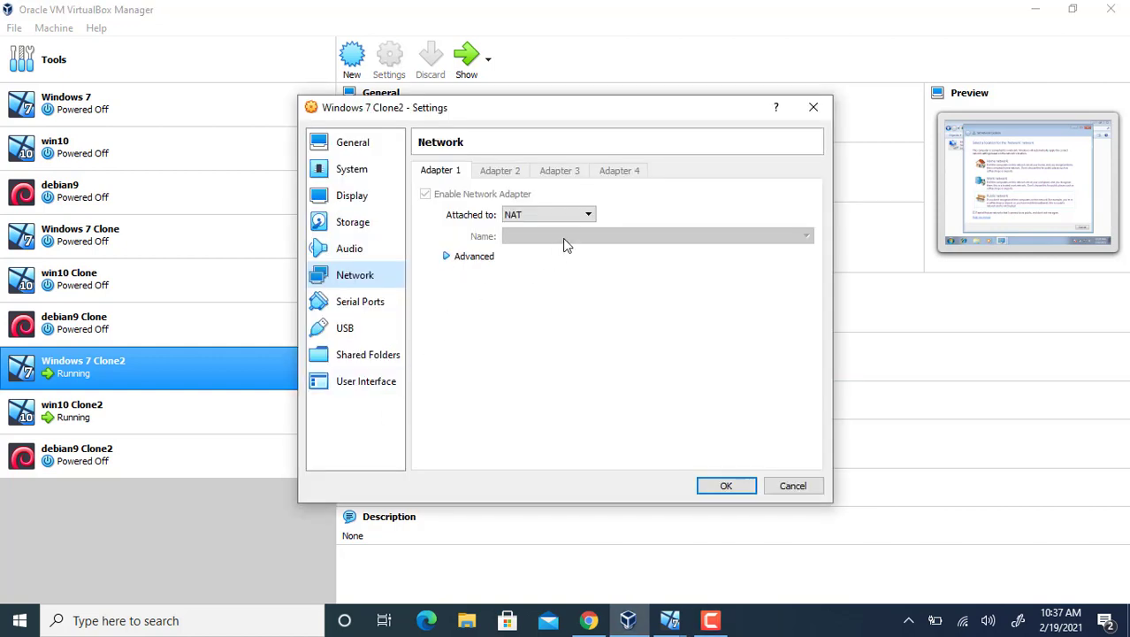
{"action": "left_click", "coordinate": [585, 215]}
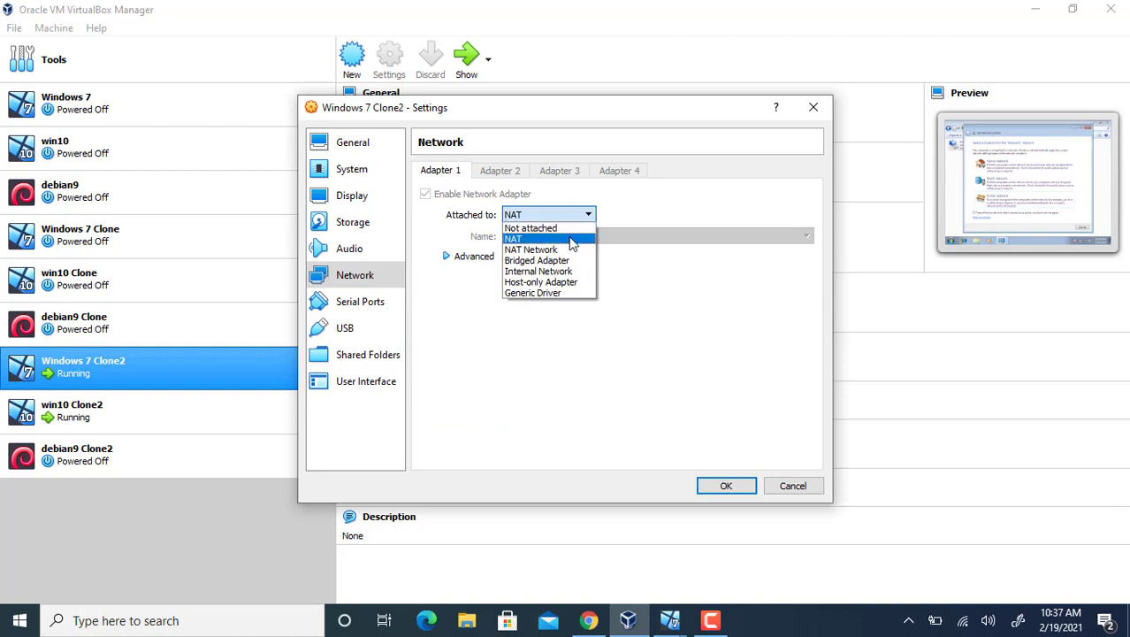
{"action": "left_click", "coordinate": [555, 270]}
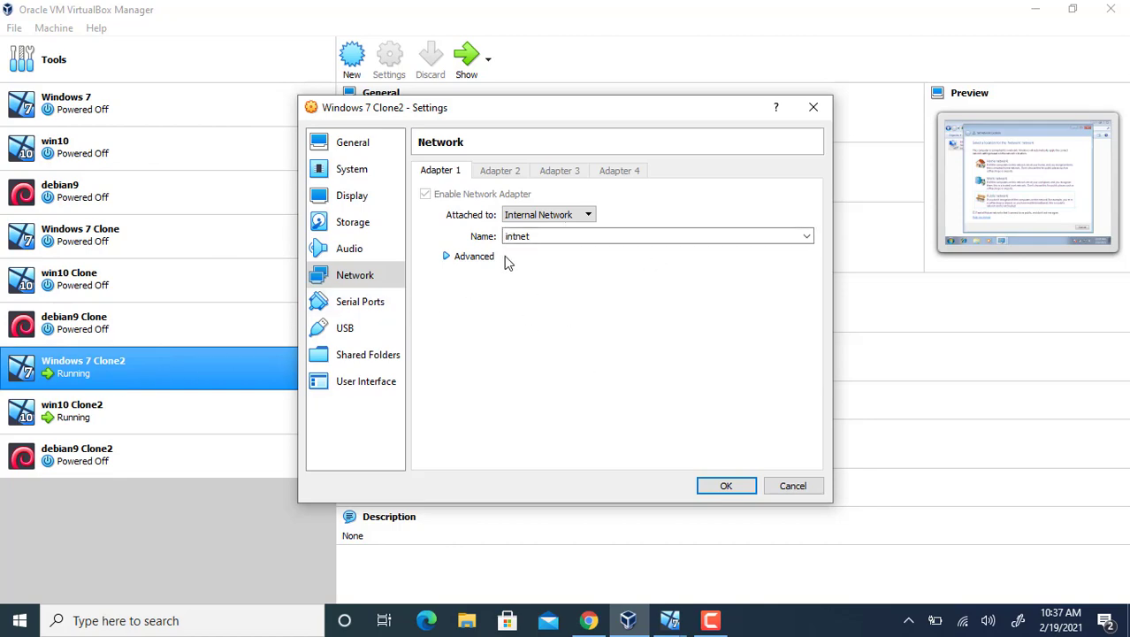
{"action": "left_click", "coordinate": [726, 486]}
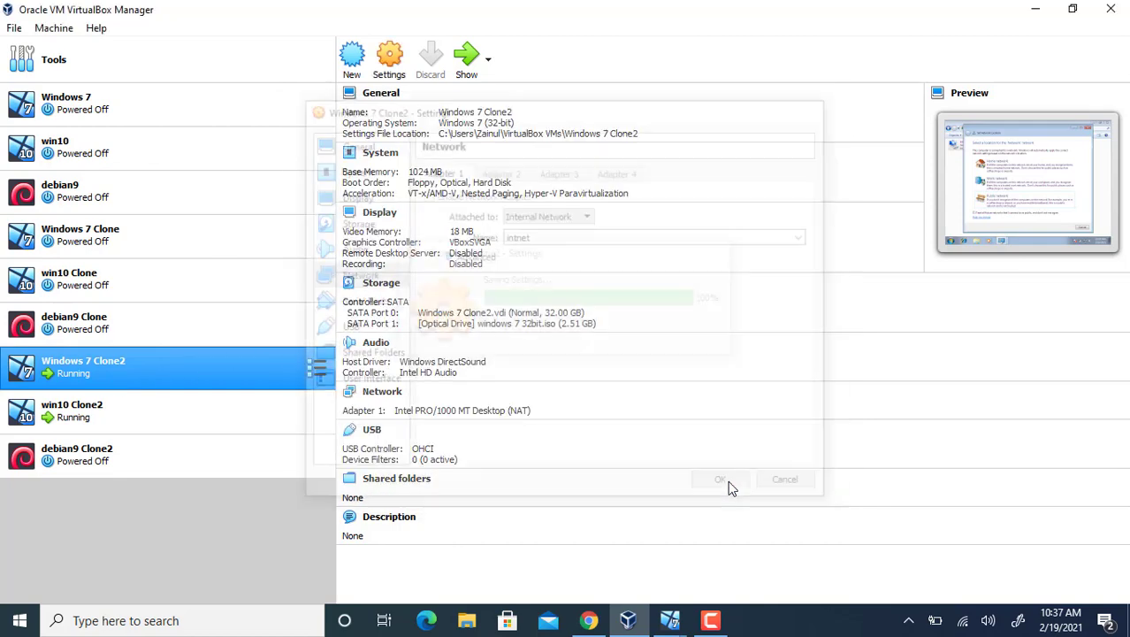
Attach network Adapter 1 of win10 Clone2 to Internal Network, set its network name to intnet and save the settings
{"action": "left_click", "coordinate": [84, 416]}
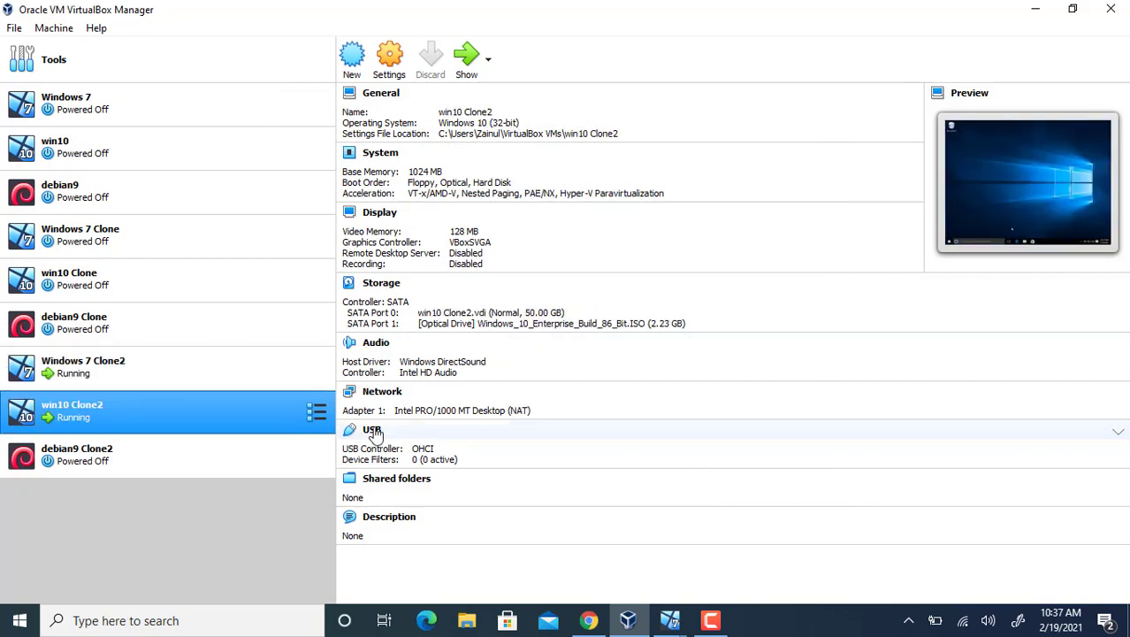
{"action": "left_click", "coordinate": [385, 396]}
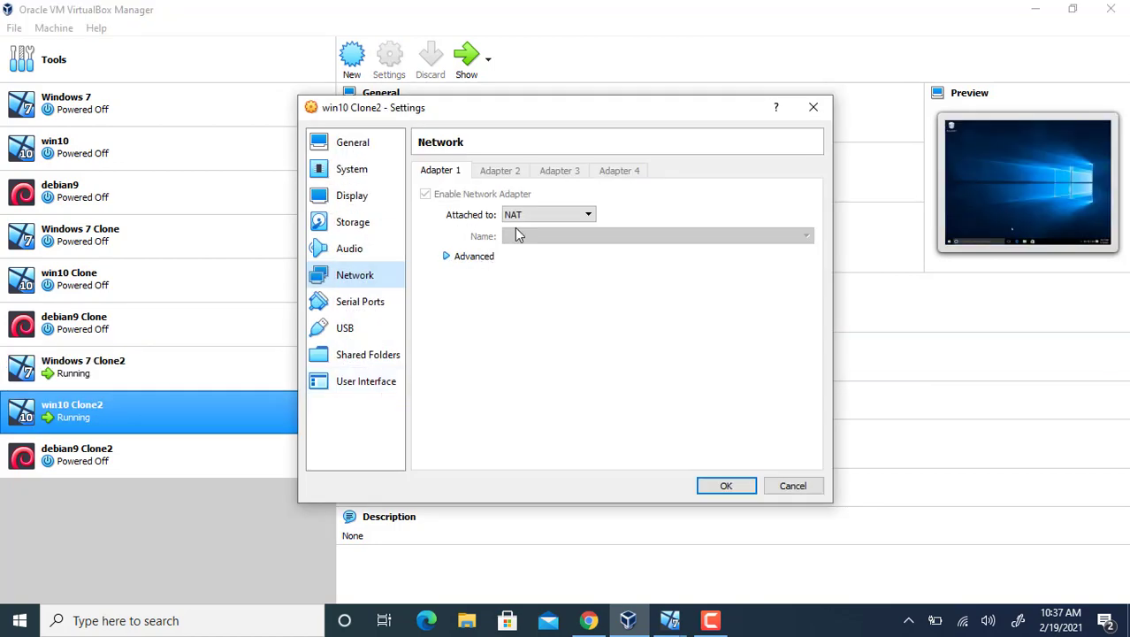
{"action": "left_click", "coordinate": [539, 215]}
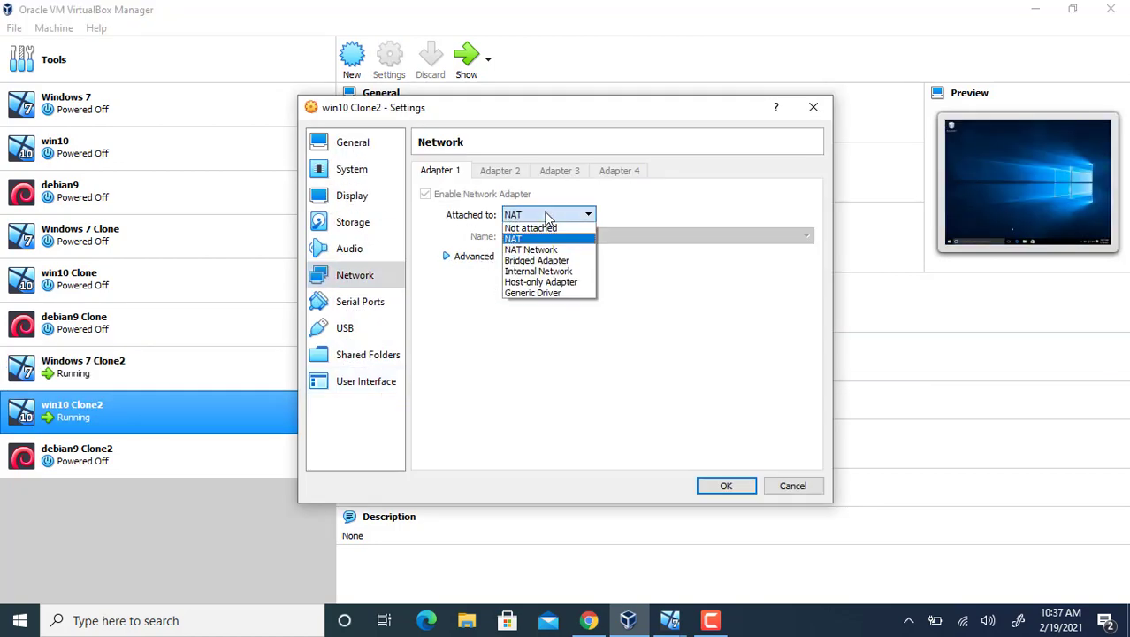
{"action": "left_click", "coordinate": [532, 271]}
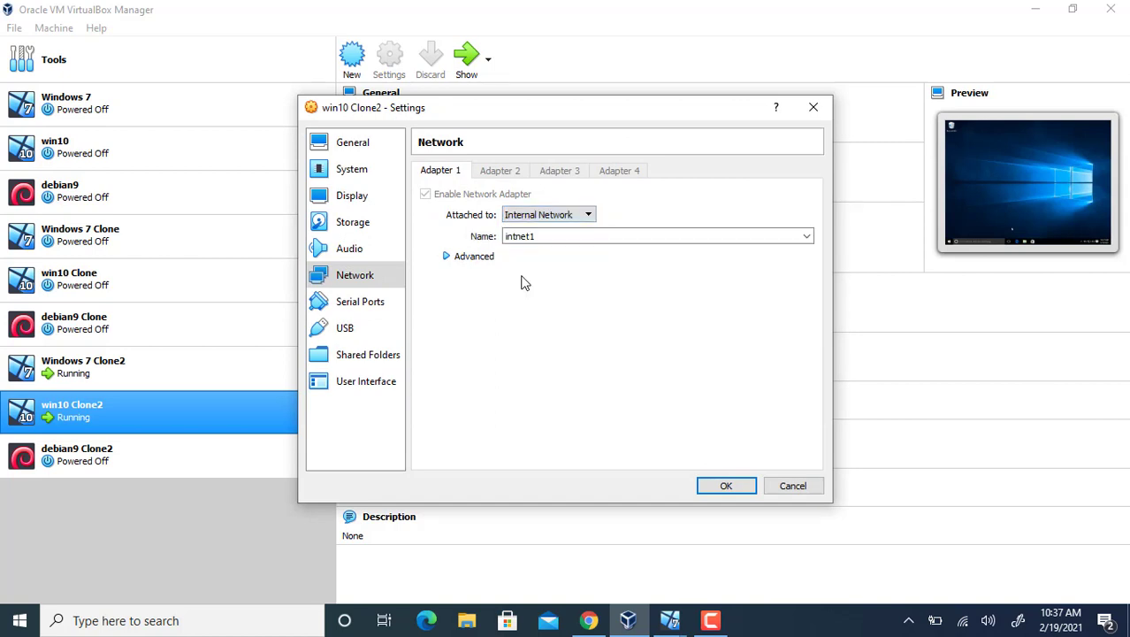
{"action": "left_click", "coordinate": [543, 237]}
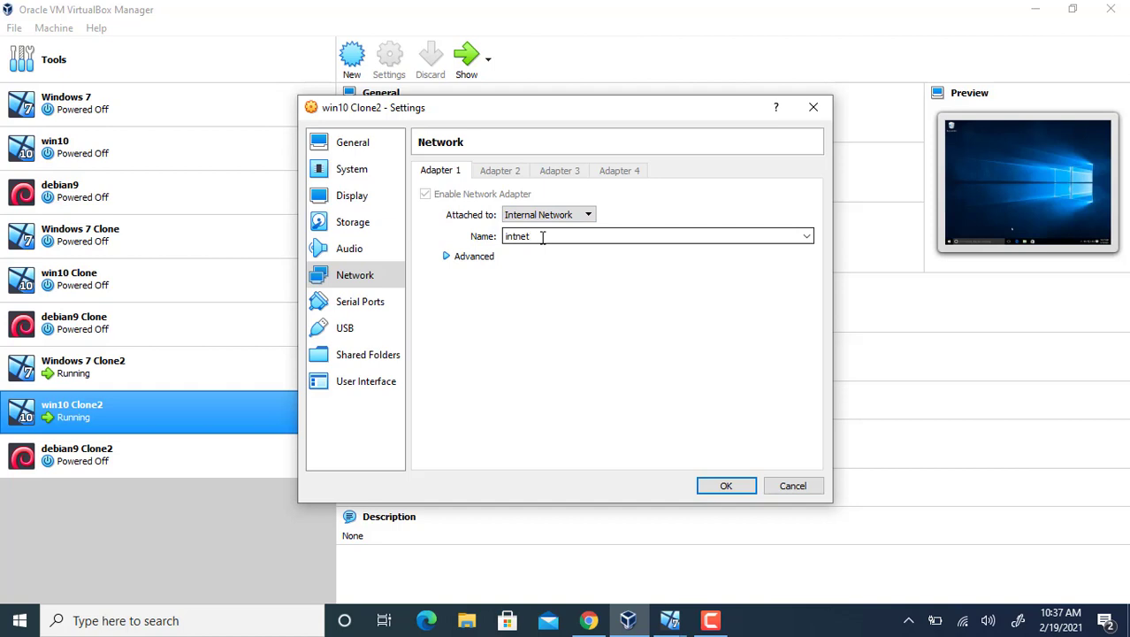
{"action": "left_click", "coordinate": [731, 485]}
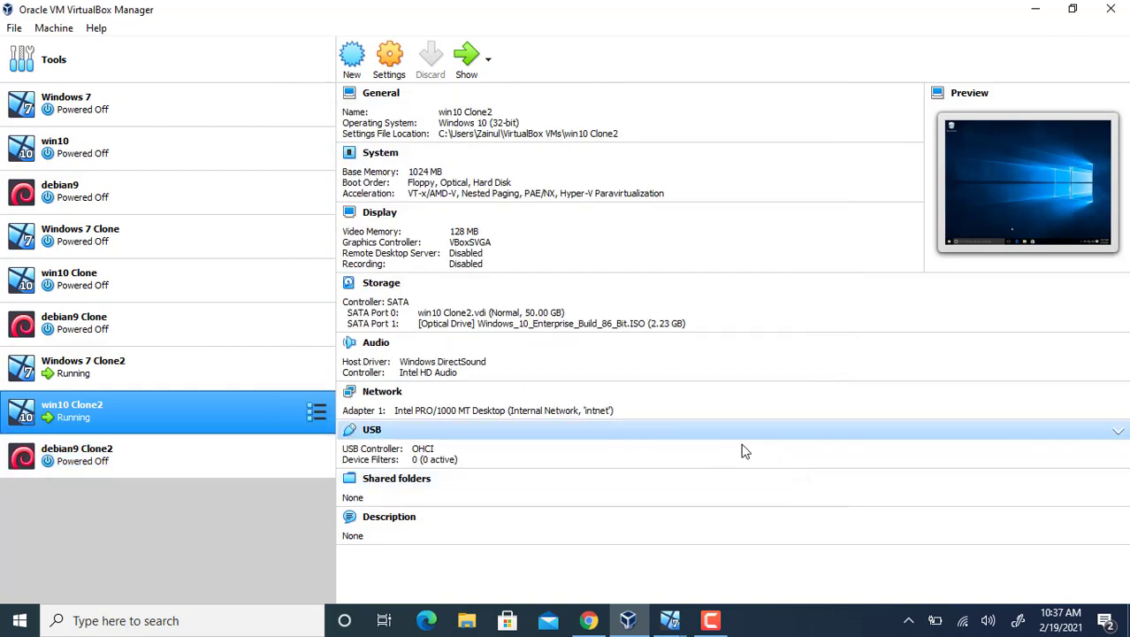
Switch to the Windows 7 Clone2 machine, set its network location to Public network and close the confirmation
{"action": "left_click", "coordinate": [672, 623]}
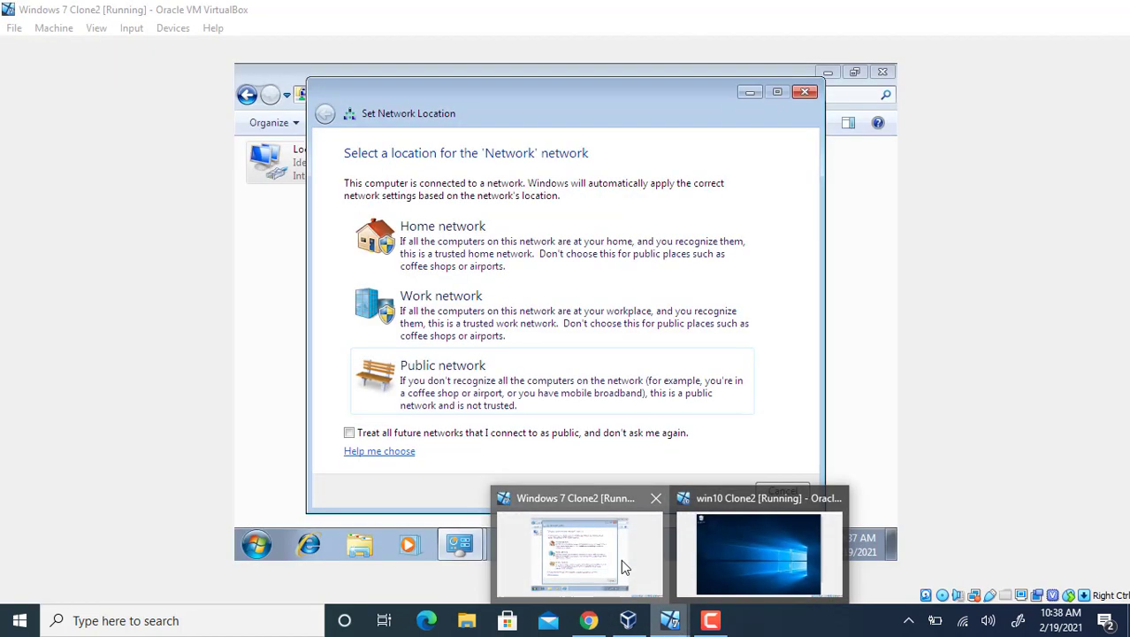
{"action": "left_click", "coordinate": [623, 562]}
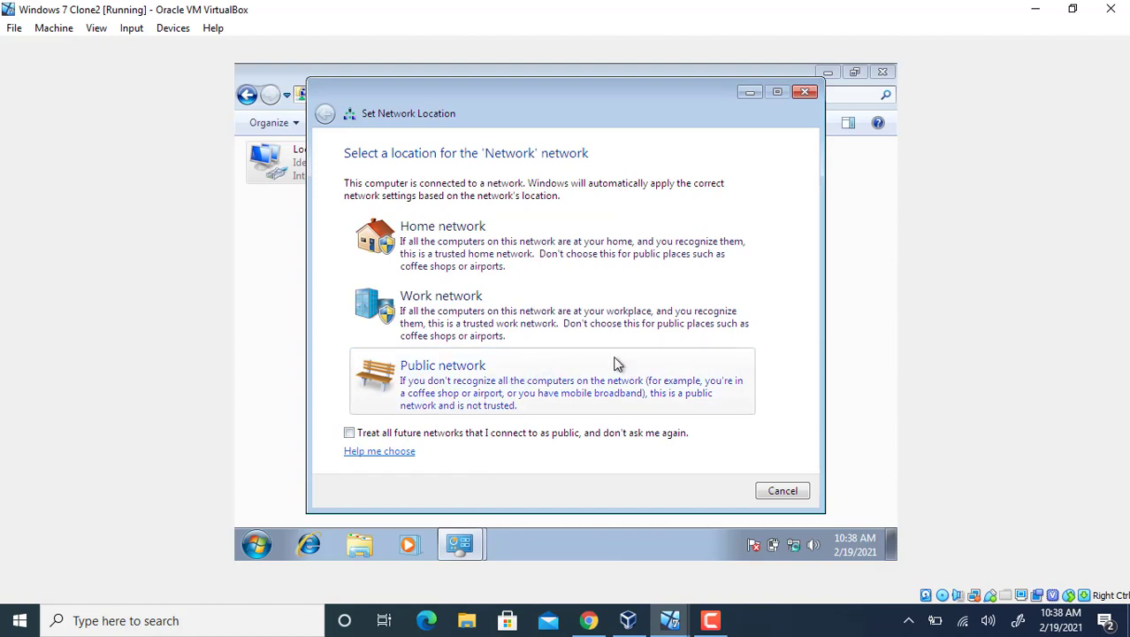
{"action": "left_click", "coordinate": [442, 378]}
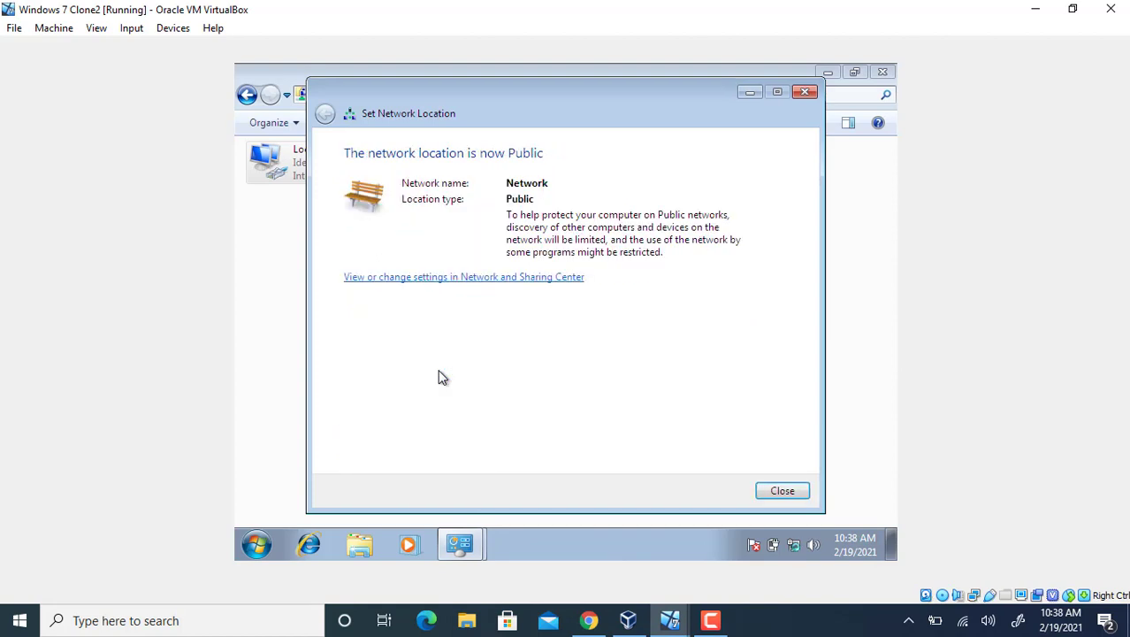
{"action": "left_click", "coordinate": [775, 493]}
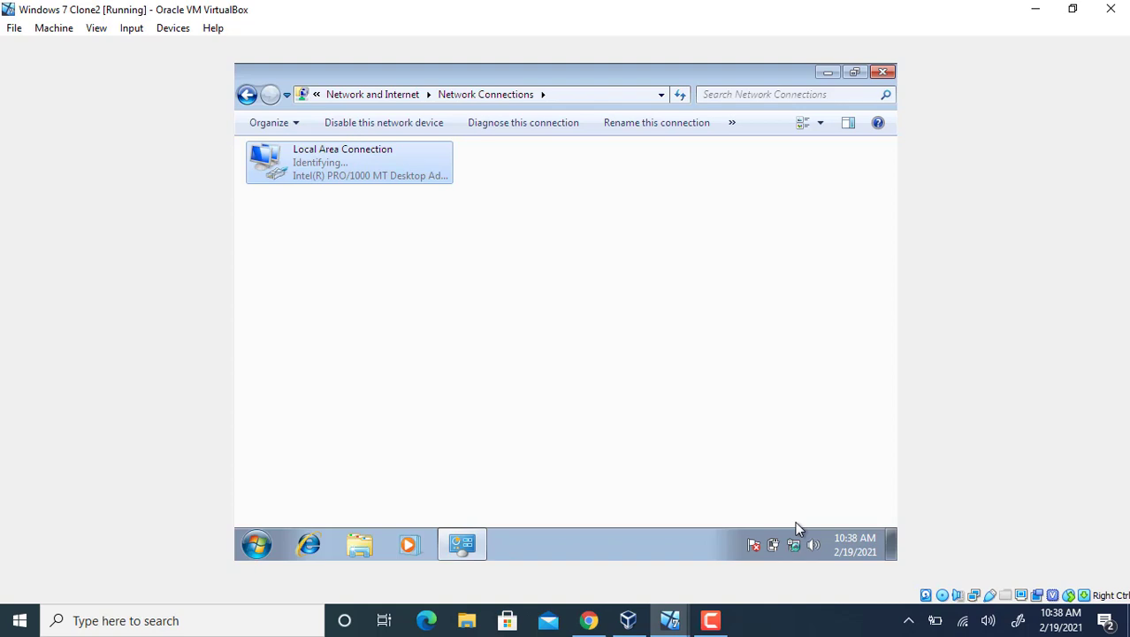
Open the Internet Protocol Version 4 (TCP/IPv4) properties of the Local Area Connection from the Windows 7 adapter settings
{"action": "left_click", "coordinate": [794, 546]}
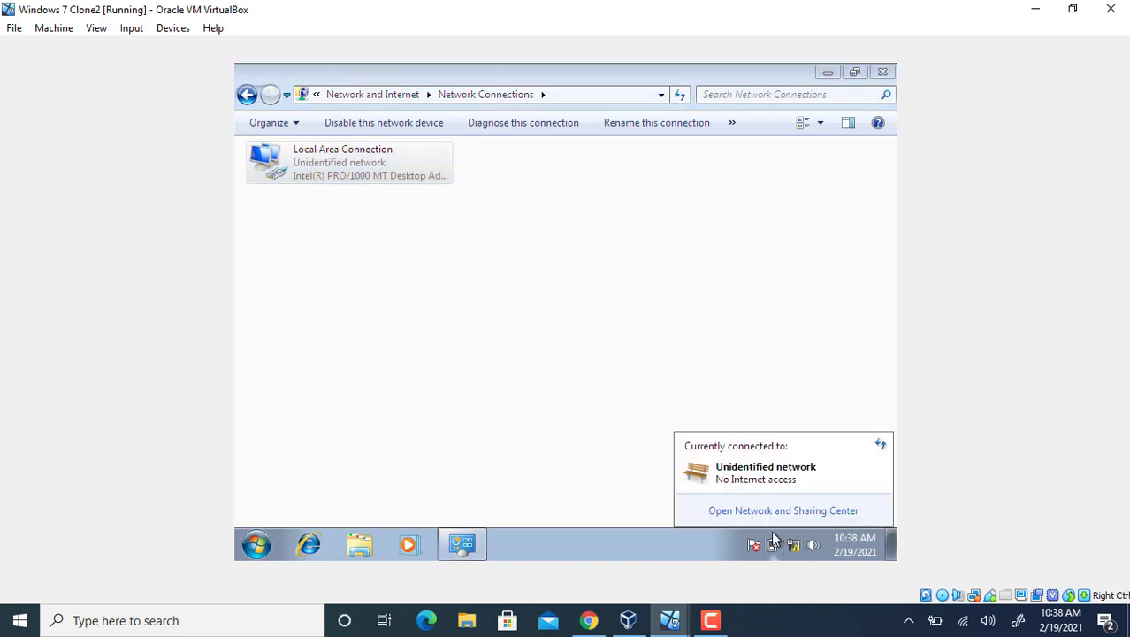
{"action": "left_click", "coordinate": [779, 513]}
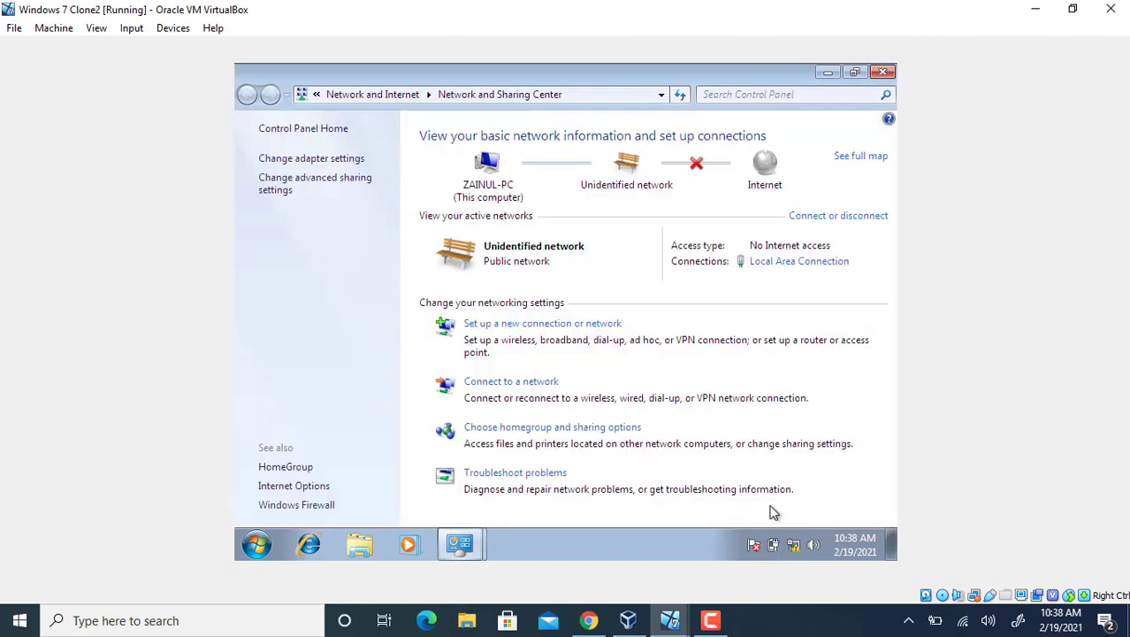
{"action": "left_click", "coordinate": [305, 161]}
{"action": "double_click", "coordinate": [309, 168]}
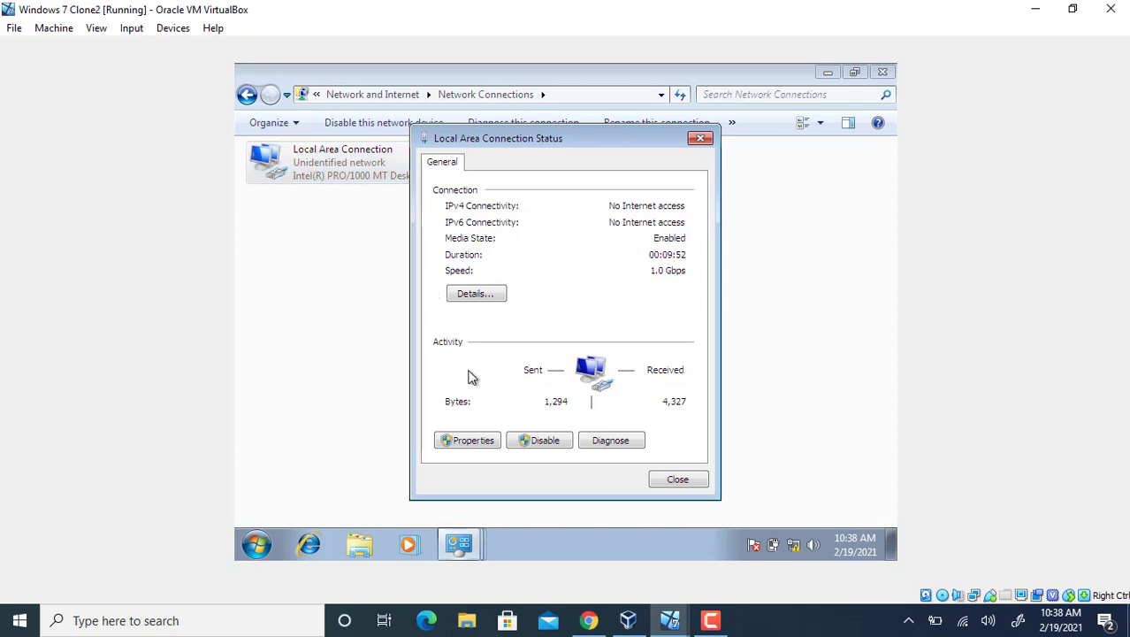
{"action": "left_click", "coordinate": [473, 445]}
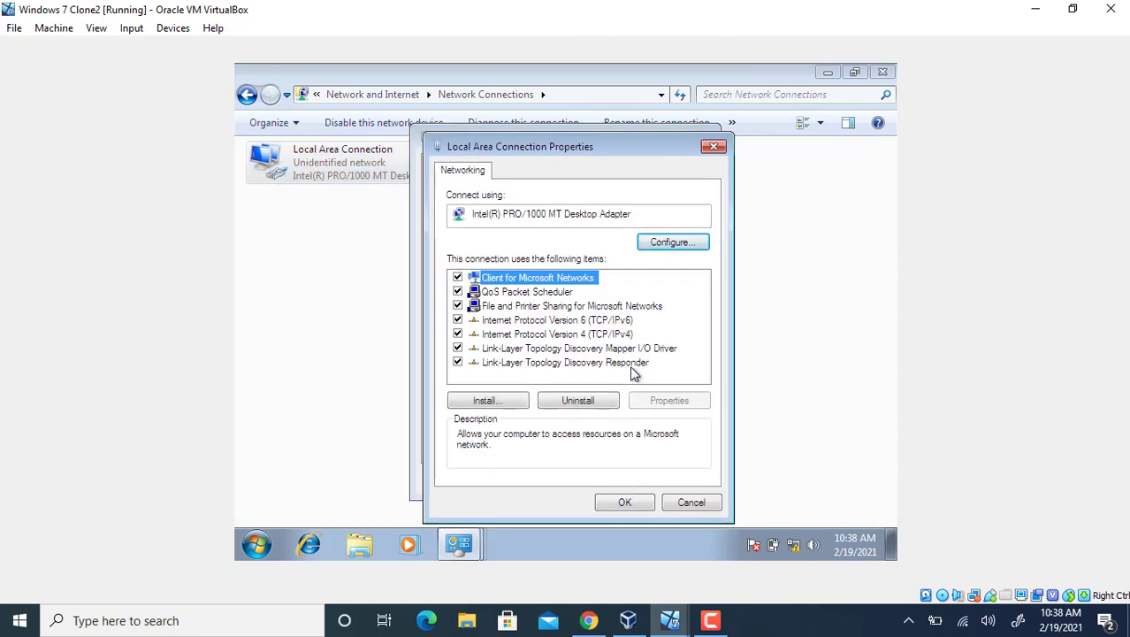
{"action": "double_click", "coordinate": [619, 340]}
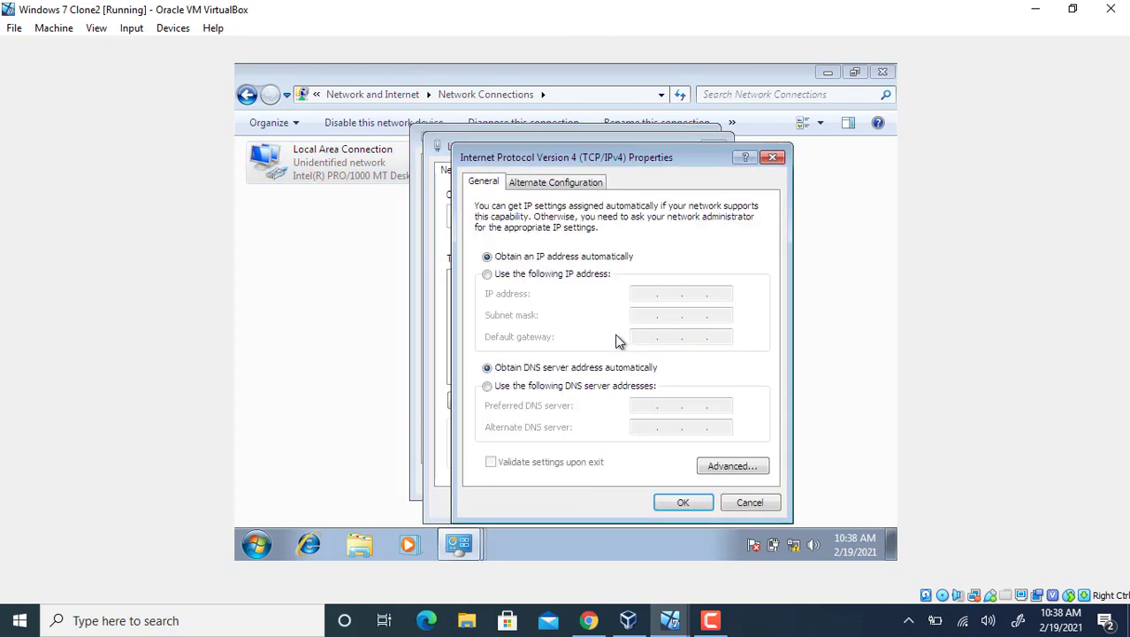
Assign the static IP address 192.168.1.2 with subnet mask 255.255.255.0, apply it and close the connection's dialogs
{"action": "left_click", "coordinate": [522, 278]}
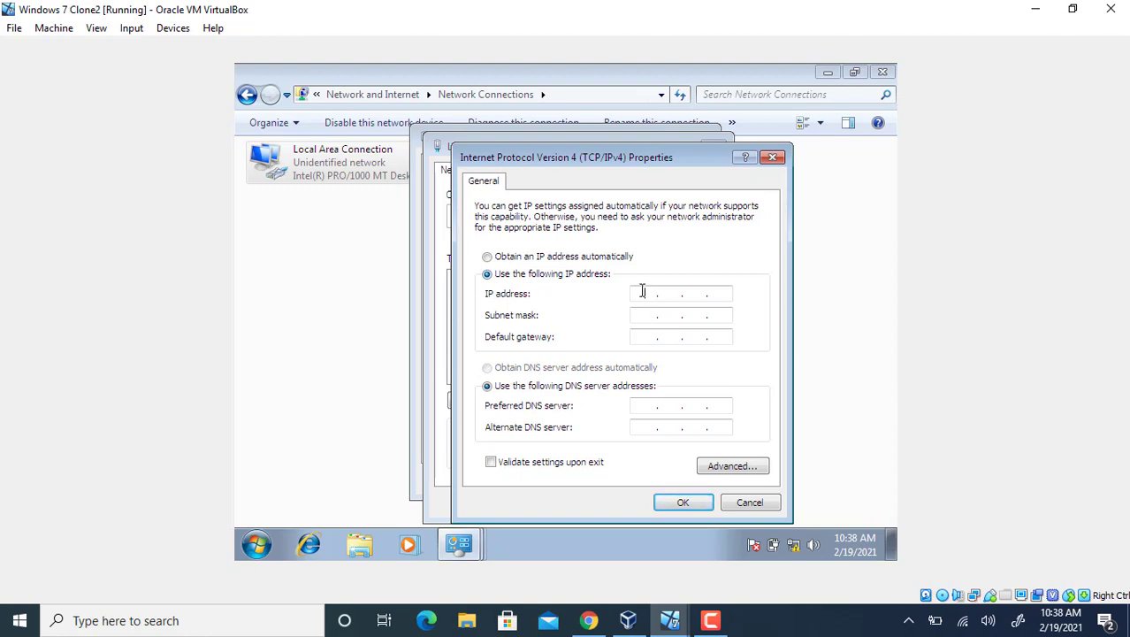
{"action": "left_click", "coordinate": [642, 291]}
{"action": "type", "text": "192 . 168 . 1 . 2"}
{"action": "key", "text": "Tab"}
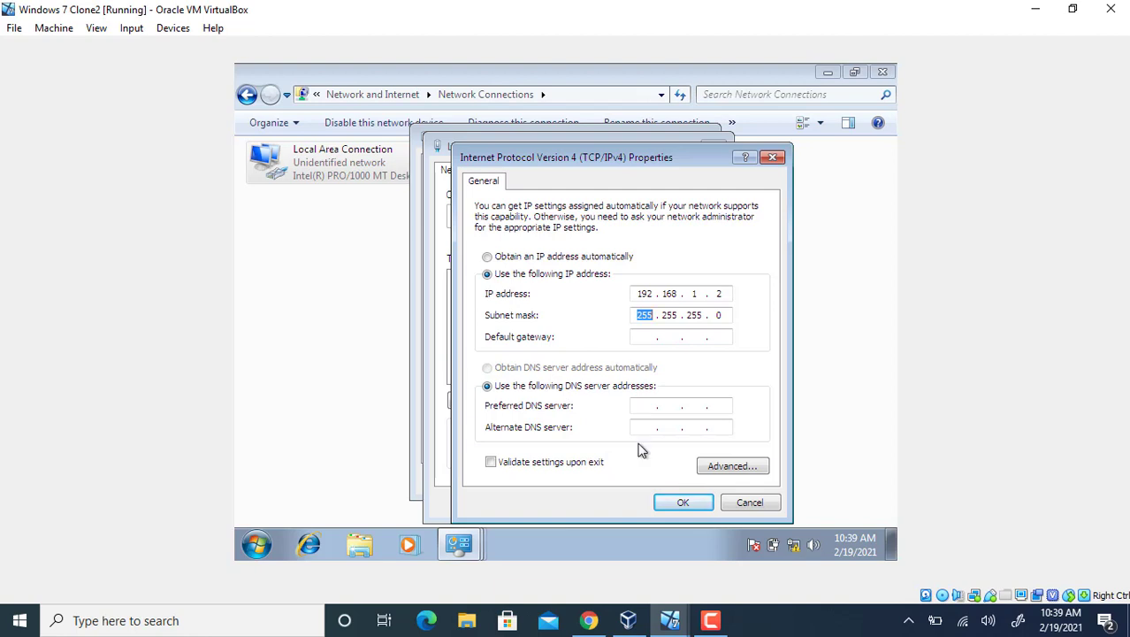
{"action": "left_click", "coordinate": [682, 504]}
{"action": "left_click", "coordinate": [631, 502]}
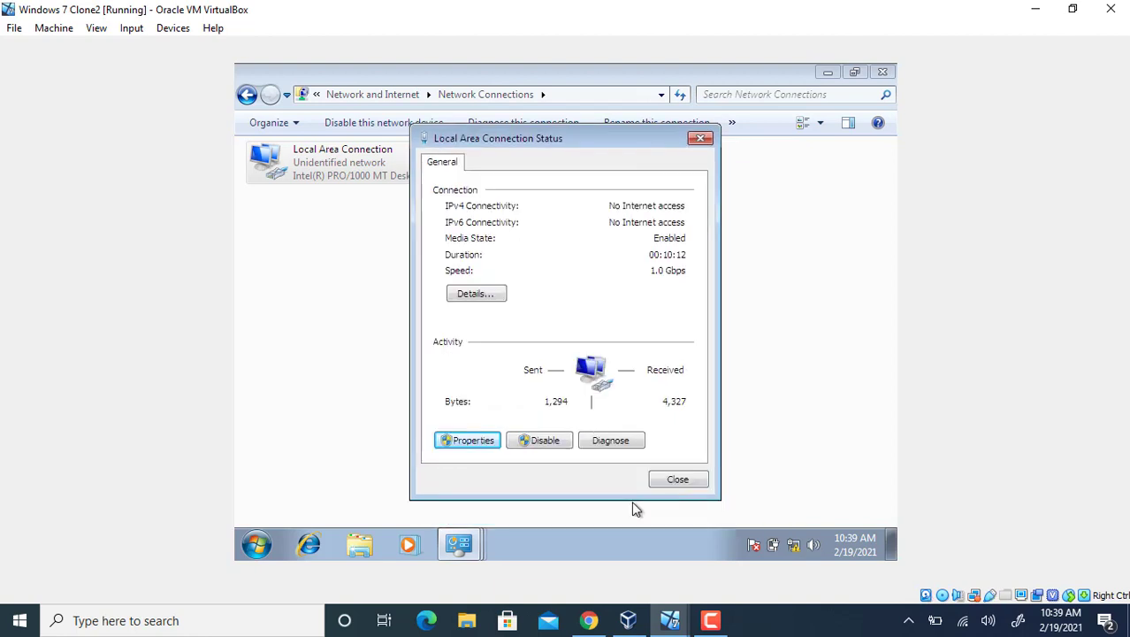
{"action": "left_click", "coordinate": [682, 481]}
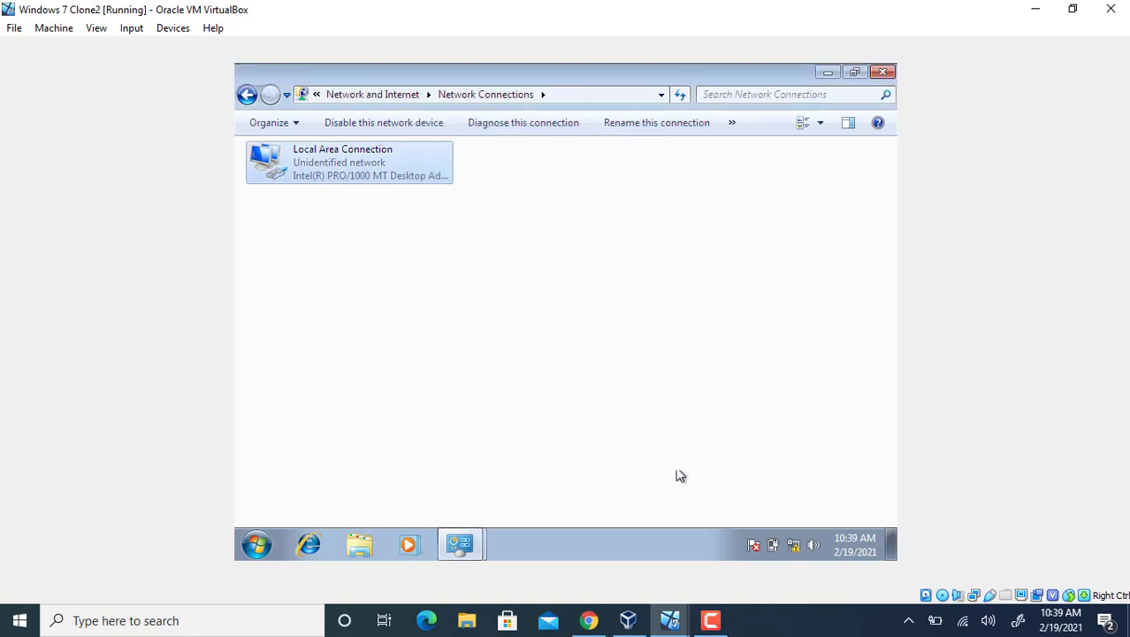
Switch to the win10 Clone2 machine and open its network adapter options from the network settings
{"action": "mouse_move", "coordinate": [672, 625]}
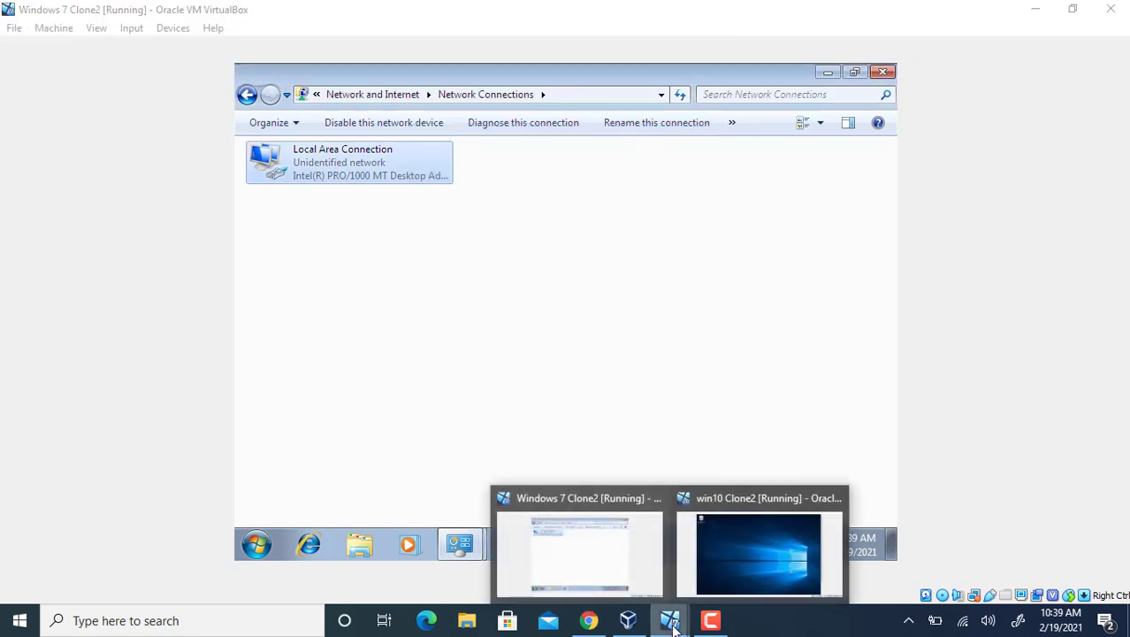
{"action": "left_click", "coordinate": [739, 573]}
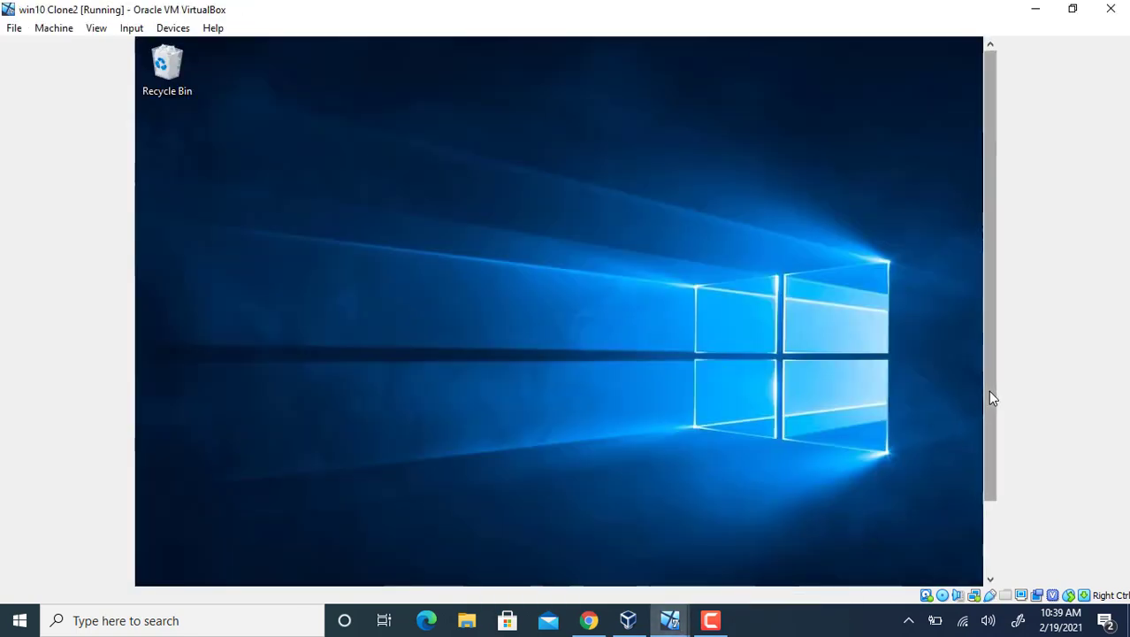
{"action": "left_click_drag", "start_coordinate": [991, 397], "coordinate": [997, 540]}
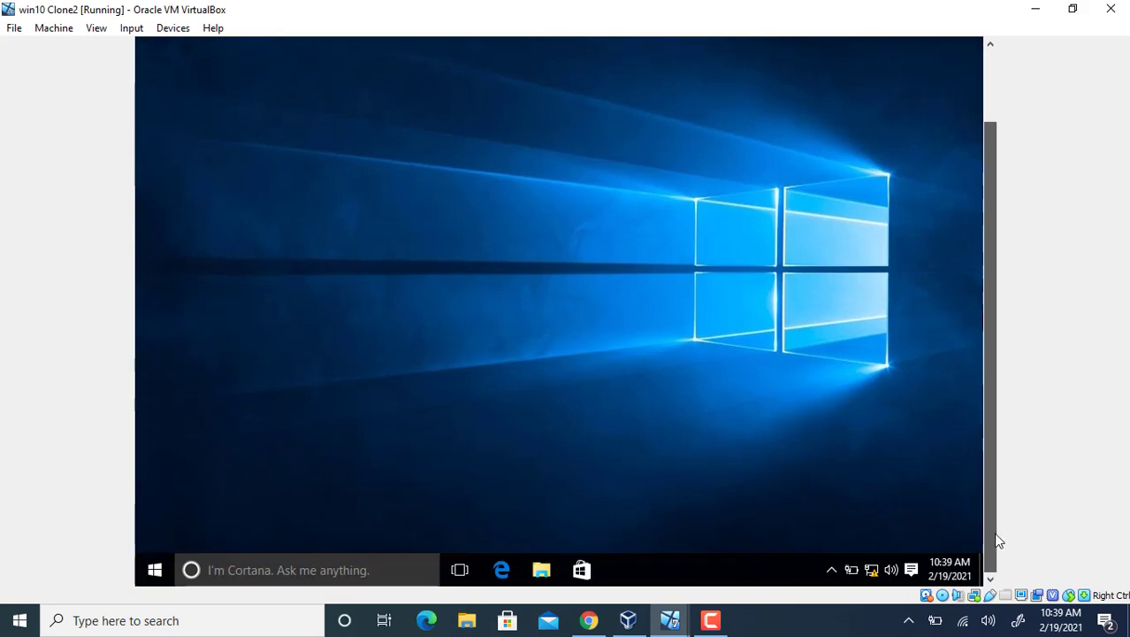
{"action": "left_click", "coordinate": [875, 573]}
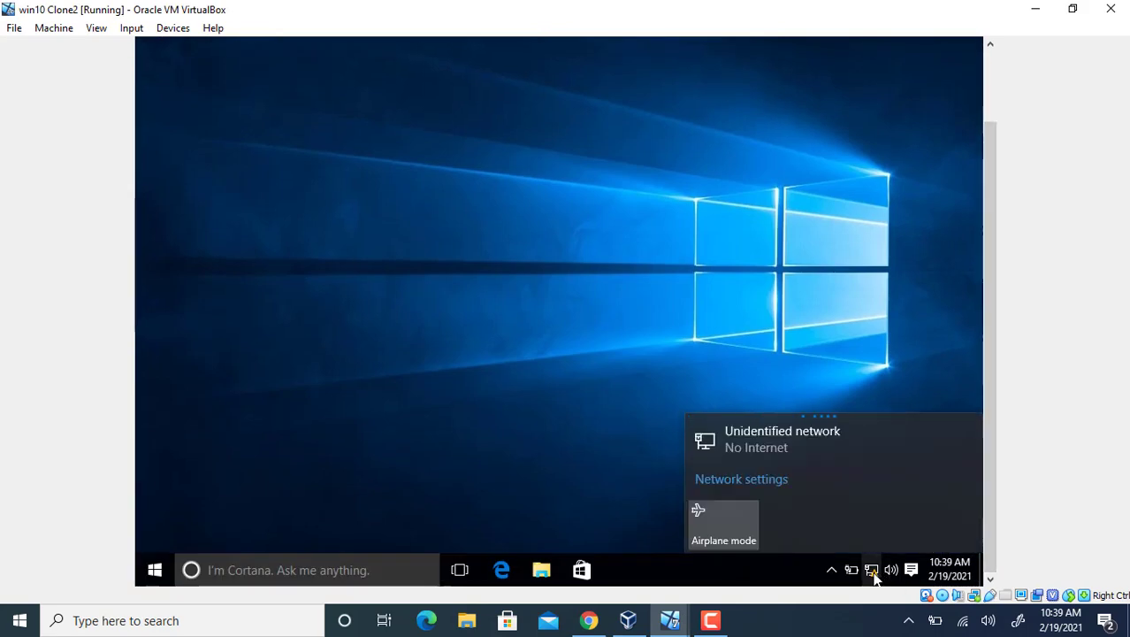
{"action": "left_click", "coordinate": [734, 482]}
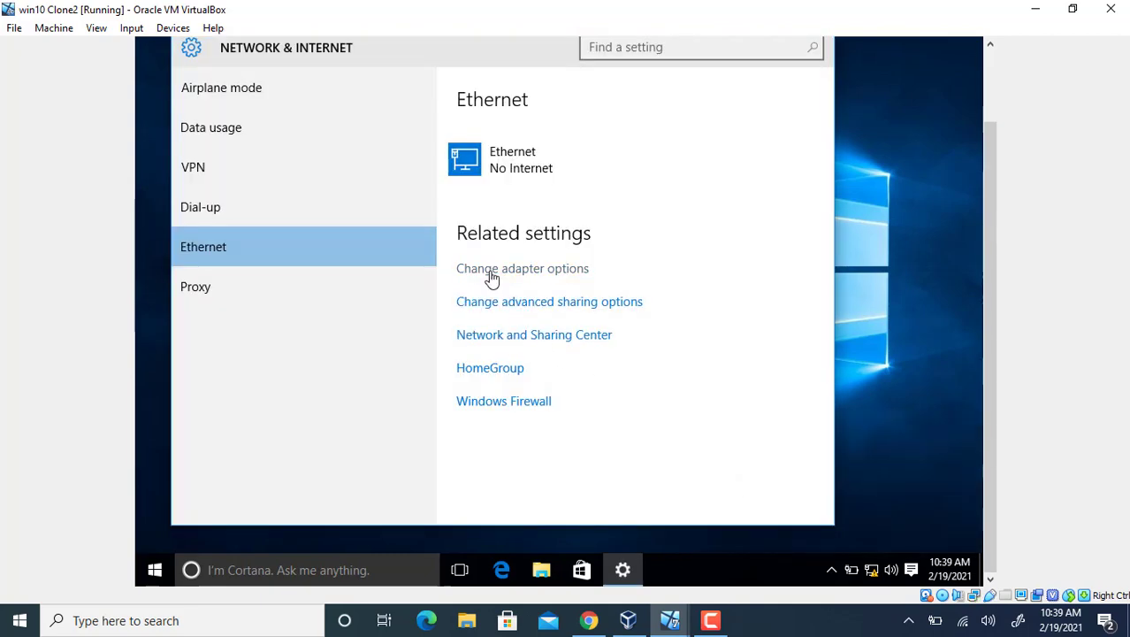
{"action": "left_click", "coordinate": [491, 274]}
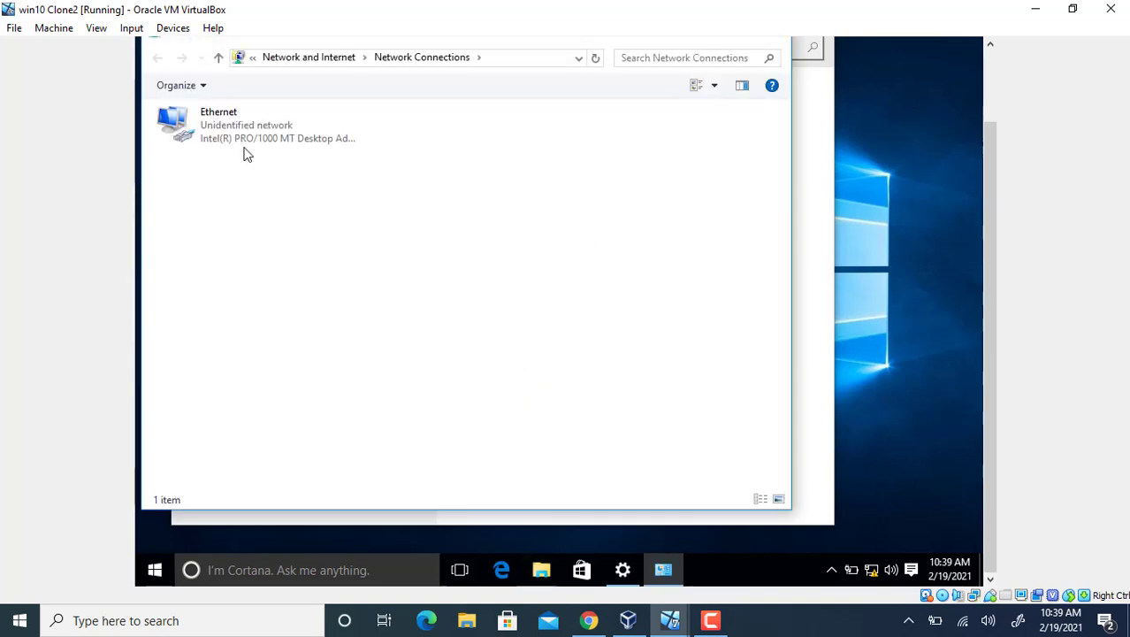
Open the Internet Protocol Version 4 (TCP/IPv4) properties of the Ethernet adapter
{"action": "left_click", "coordinate": [228, 141]}
{"action": "double_click", "coordinate": [227, 142]}
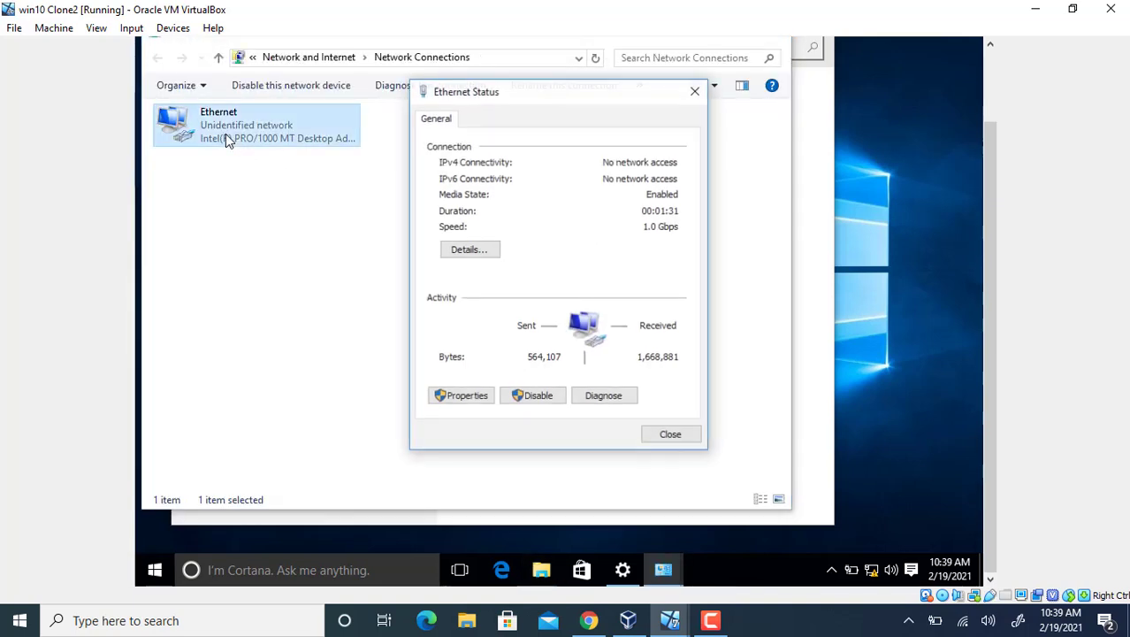
{"action": "left_click", "coordinate": [453, 398]}
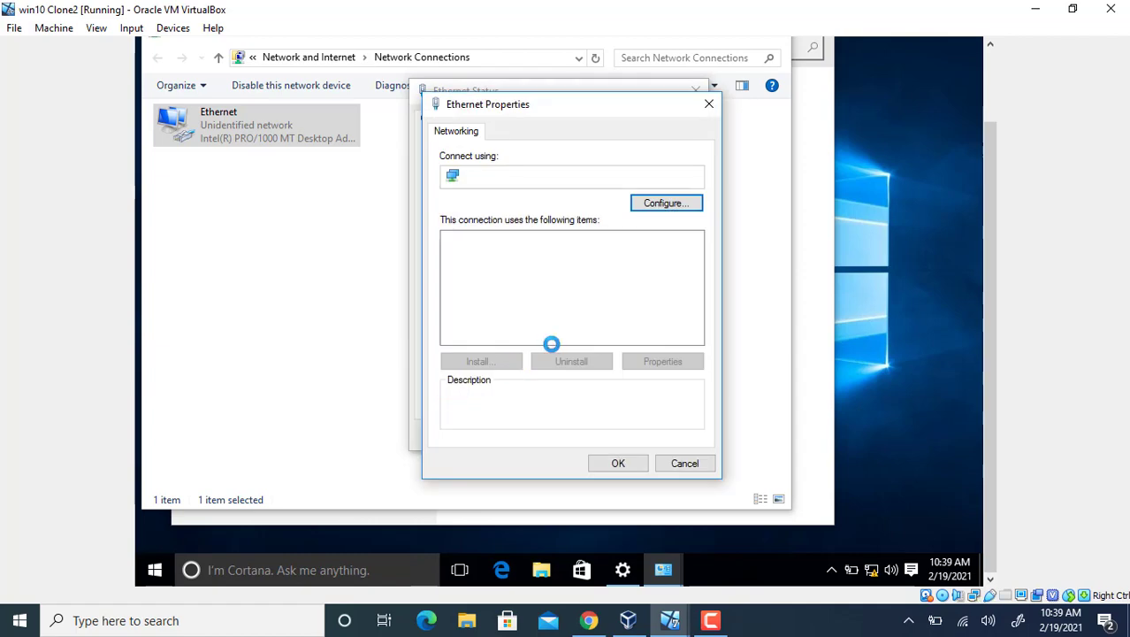
{"action": "double_click", "coordinate": [593, 309]}
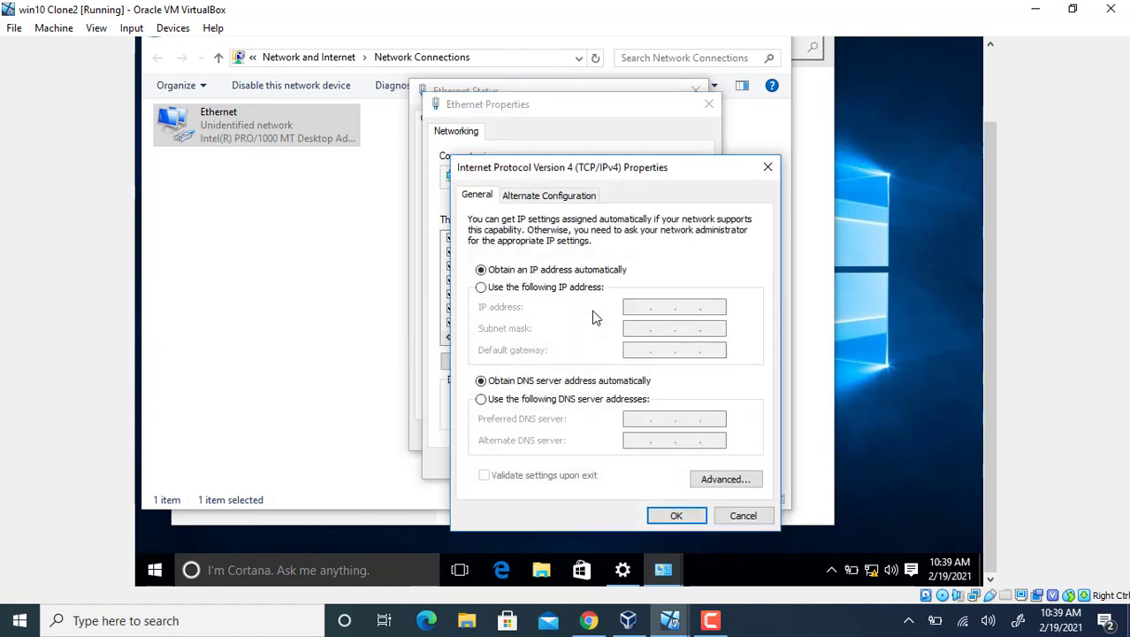
Assign the static IP address 192.168.1.3 with the automatically filled subnet mask, apply it and close the Ethernet dialogs
{"action": "left_click", "coordinate": [529, 287]}
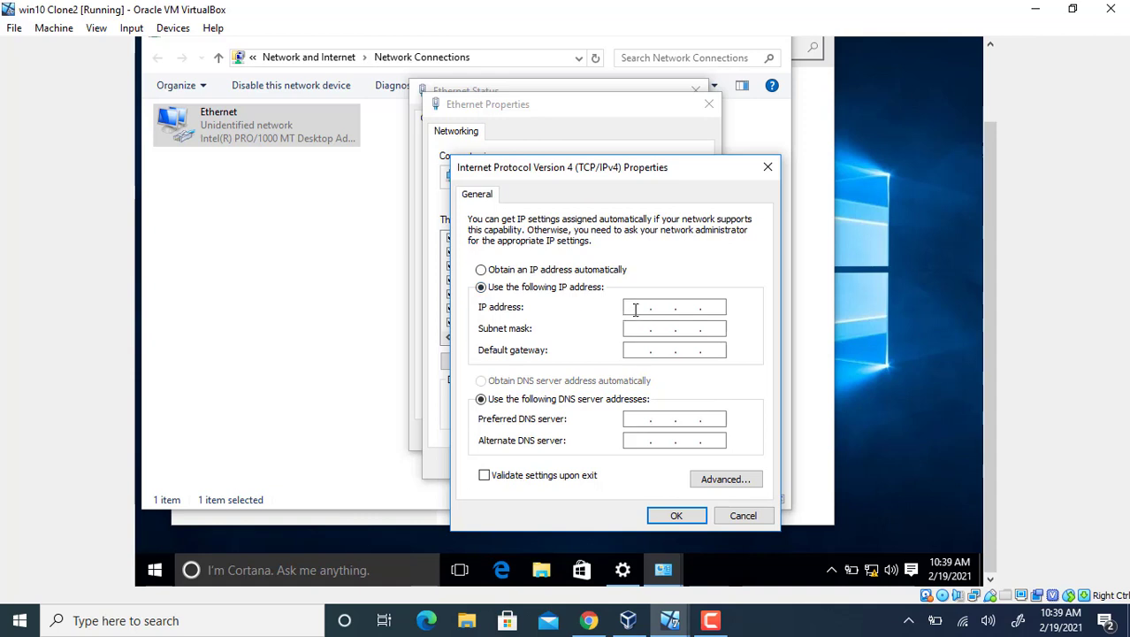
{"action": "type", "text": "192 . 168 . 1 . 3"}
{"action": "left_click", "coordinate": [638, 326]}
{"action": "left_click", "coordinate": [675, 517]}
{"action": "left_click", "coordinate": [616, 462]}
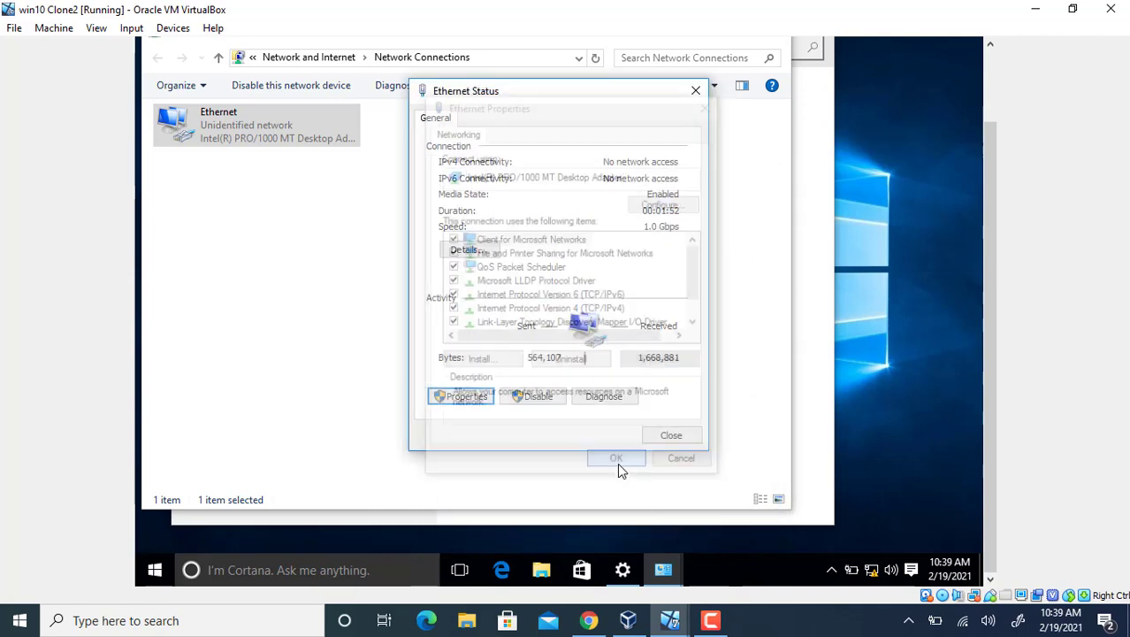
{"action": "left_click", "coordinate": [679, 435]}
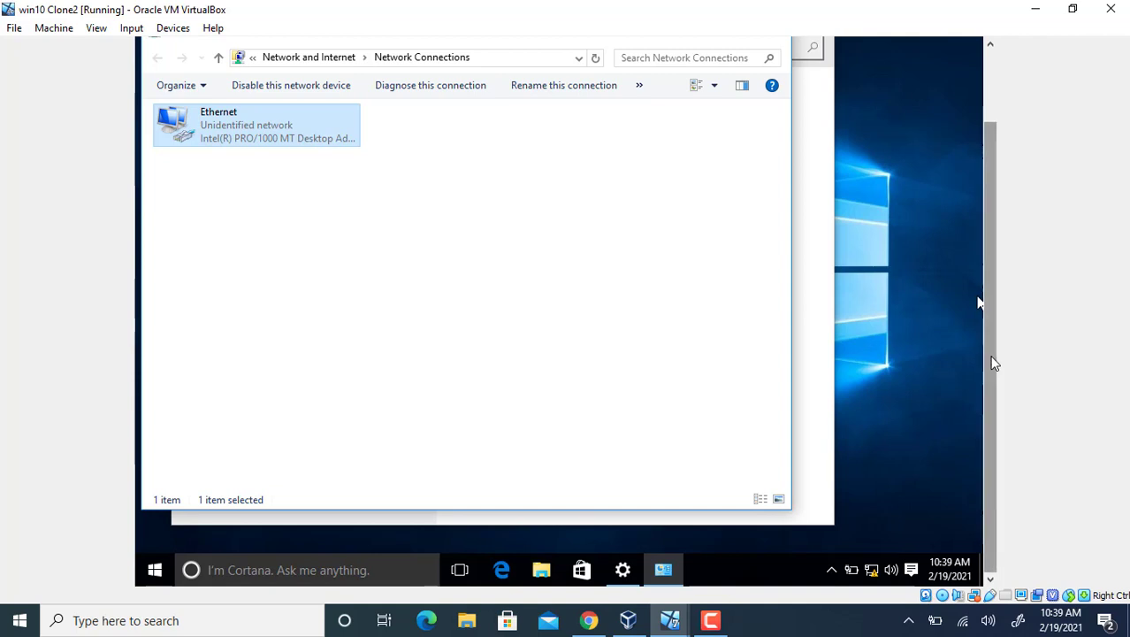
Close the Network Connections and Settings windows in the win10 Clone2 machine
{"action": "scroll", "coordinate": [997, 358], "scroll_direction": "up", "scroll_amount": 2}
{"action": "left_click", "coordinate": [772, 119]}
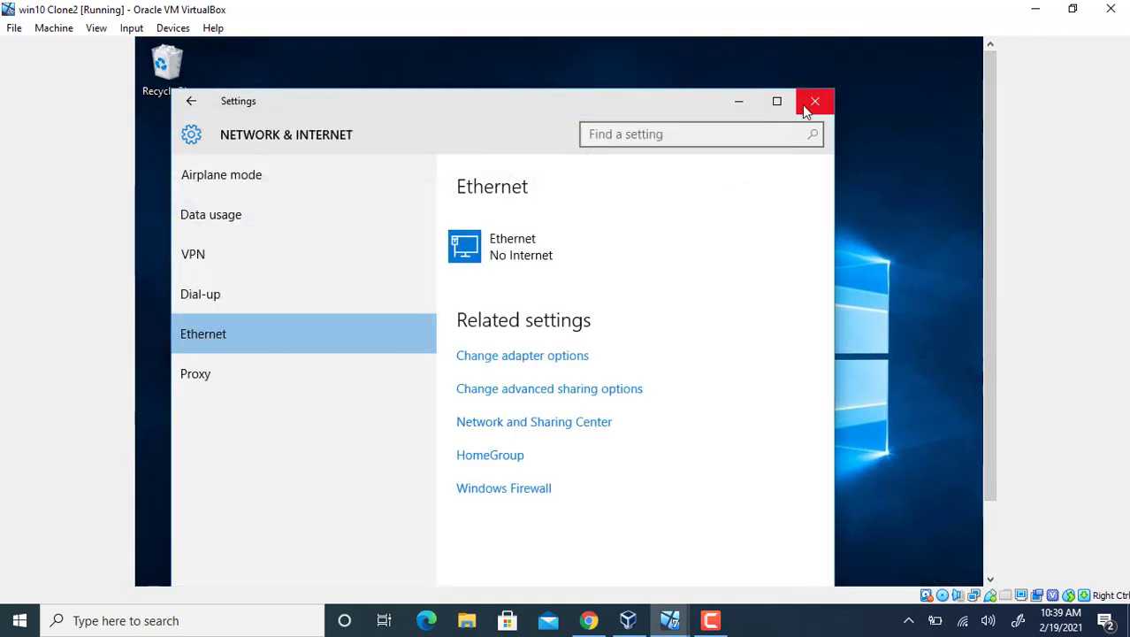
{"action": "left_click", "coordinate": [806, 103]}
Open a Command Prompt in the win10 Clone2 machine and ping 192.168.1.2 to test the connection
{"action": "scroll", "coordinate": [990, 190], "scroll_direction": "down", "scroll_amount": 2}
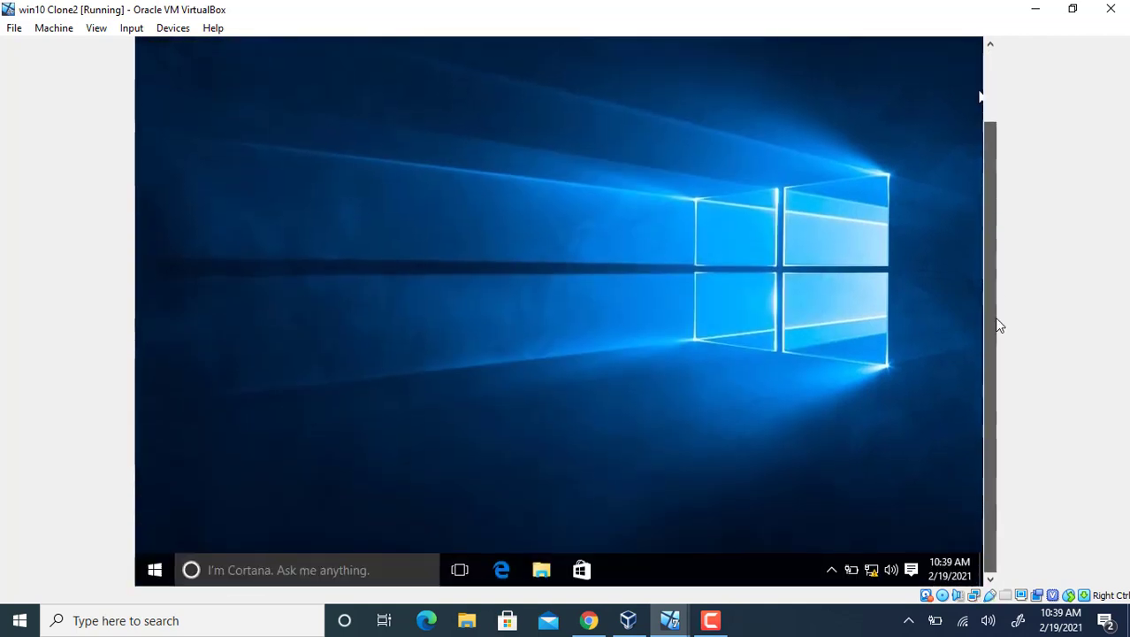
{"action": "left_click", "coordinate": [235, 570]}
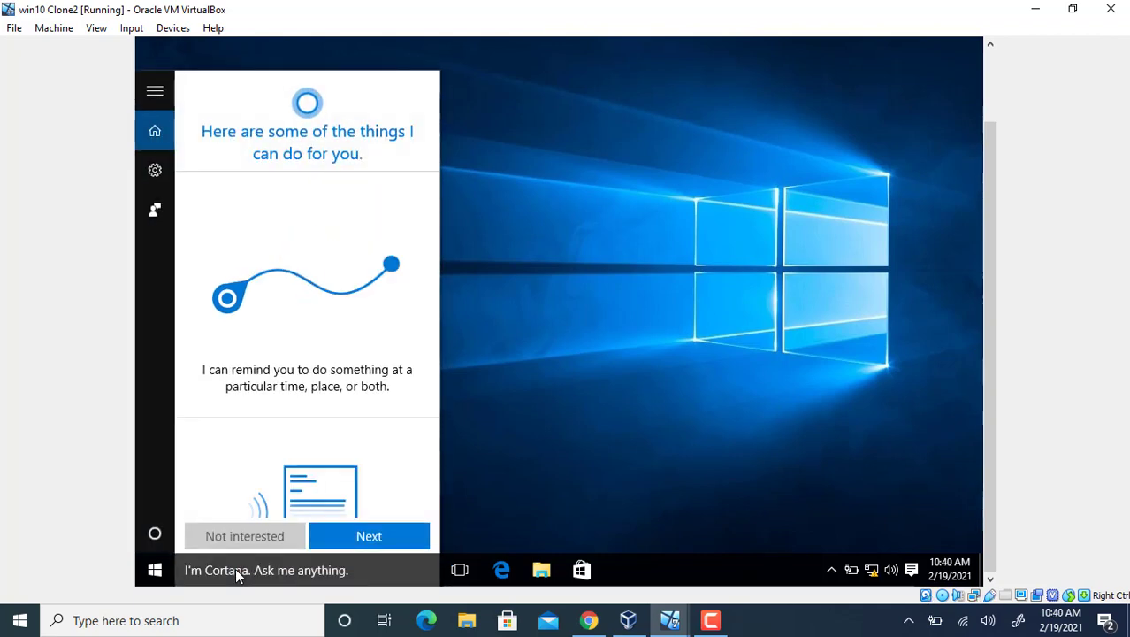
{"action": "type", "text": "c"}
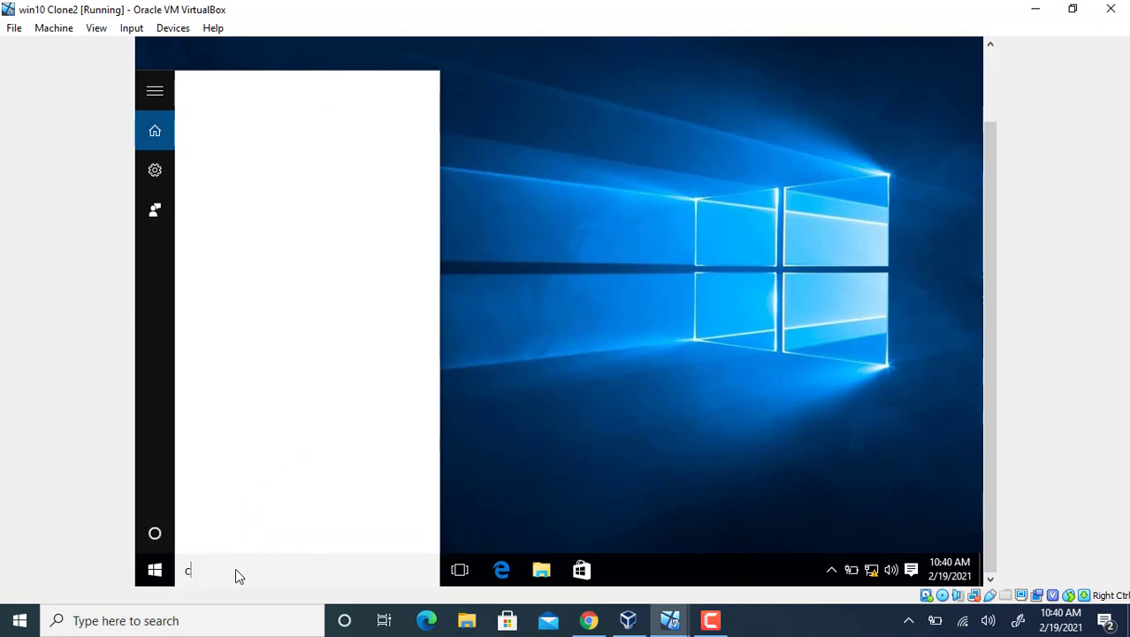
{"action": "type", "text": "md"}
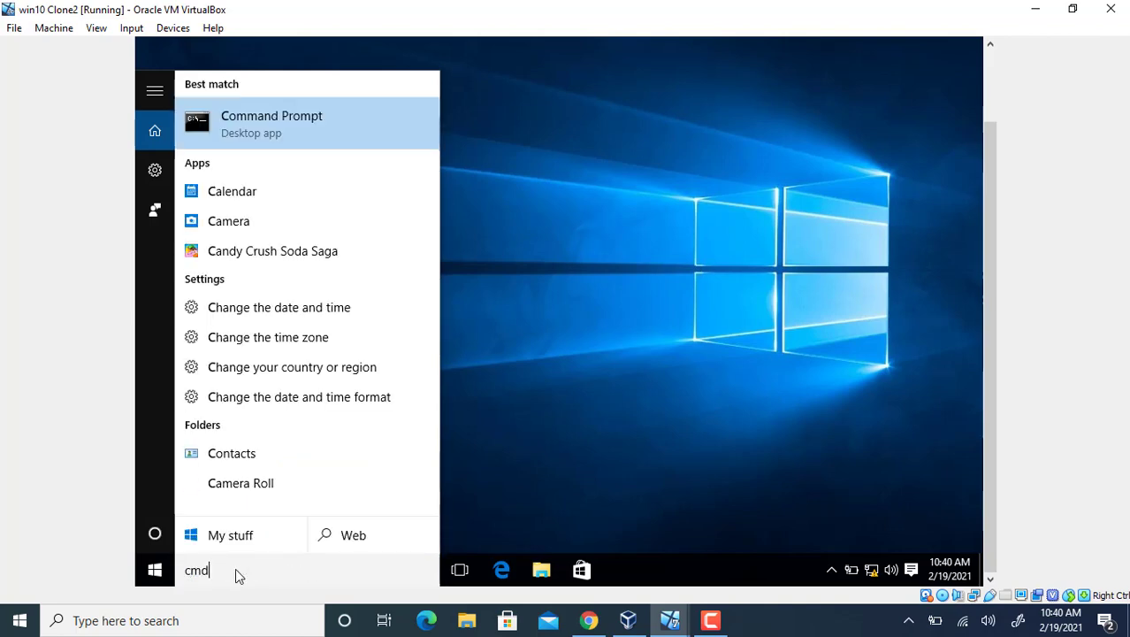
{"action": "key", "text": "Return"}
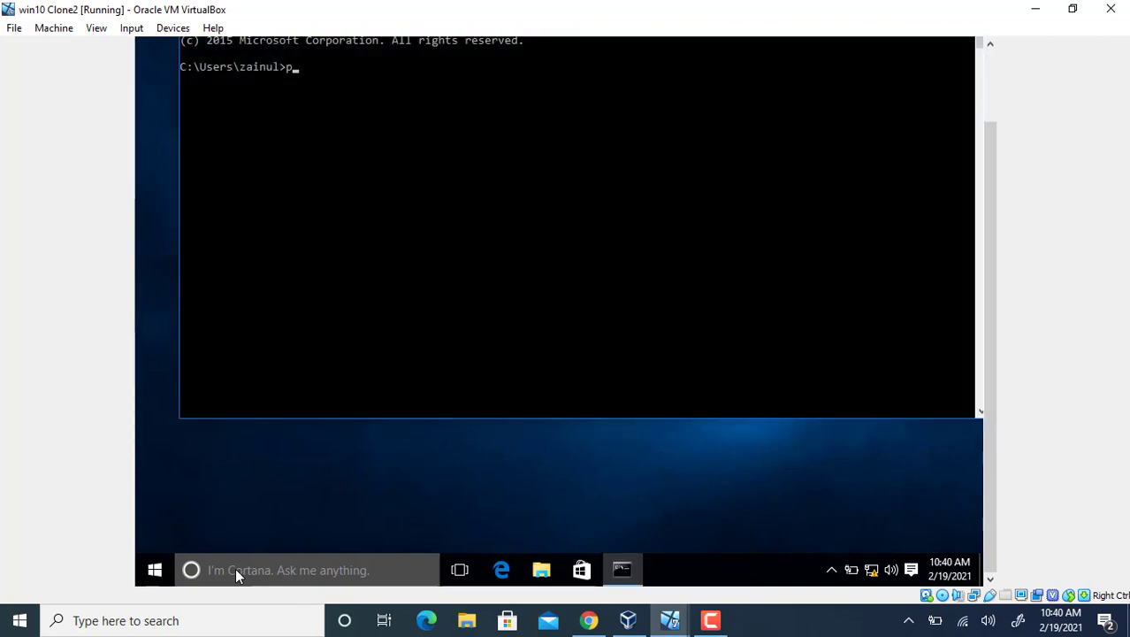
{"action": "type", "text": "ping"}
{"action": "type", "text": "192.168.1.2"}
{"action": "key", "text": "Return"}
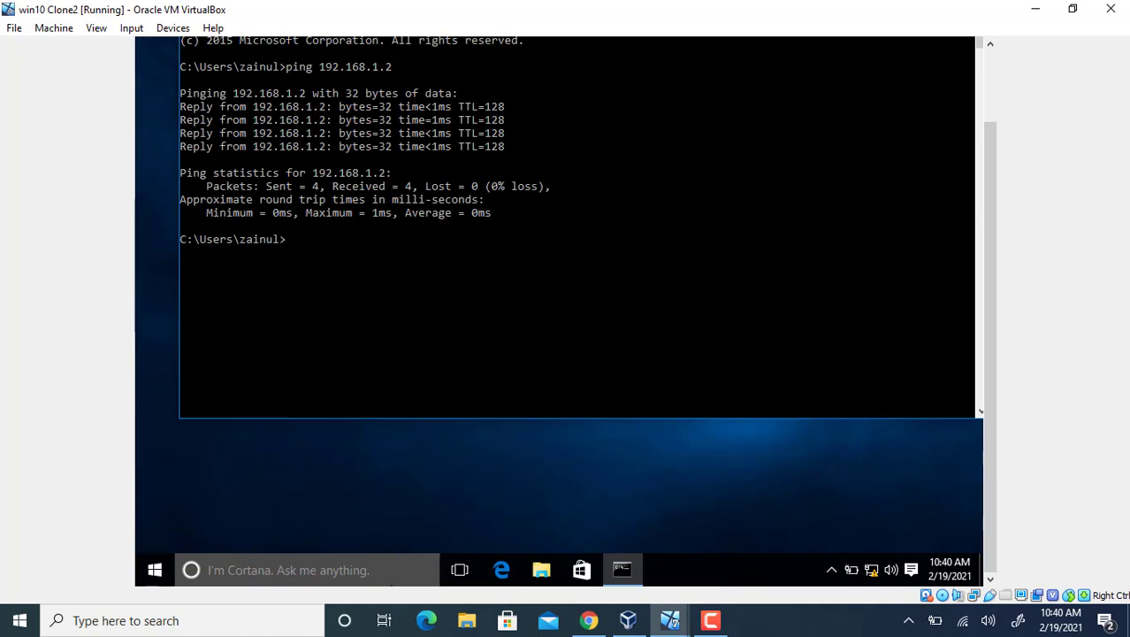
In the Windows 7 Clone2 machine, ping 192.168.1.3 from a Command Prompt and minimize the prompt window
{"action": "mouse_move", "coordinate": [674, 626]}
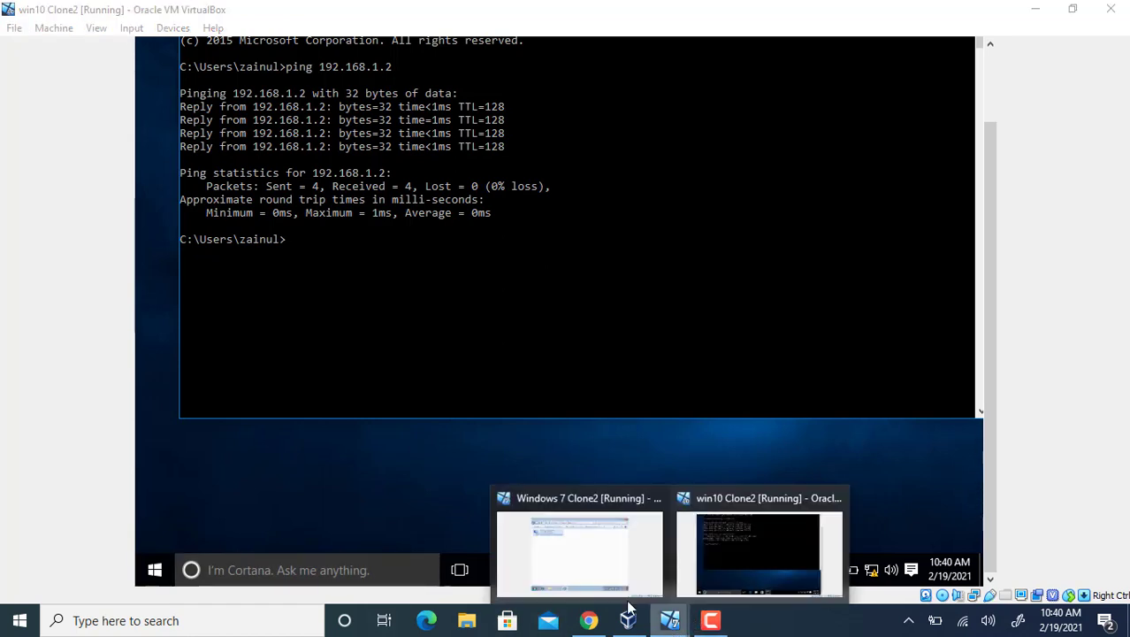
{"action": "left_click", "coordinate": [566, 545]}
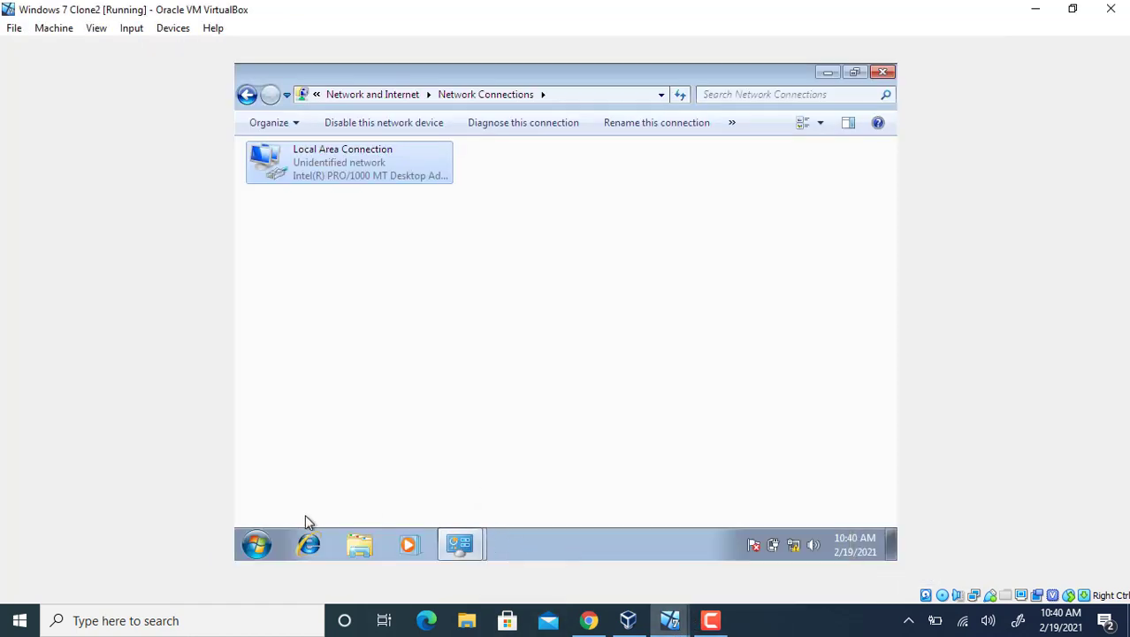
{"action": "left_click", "coordinate": [256, 545]}
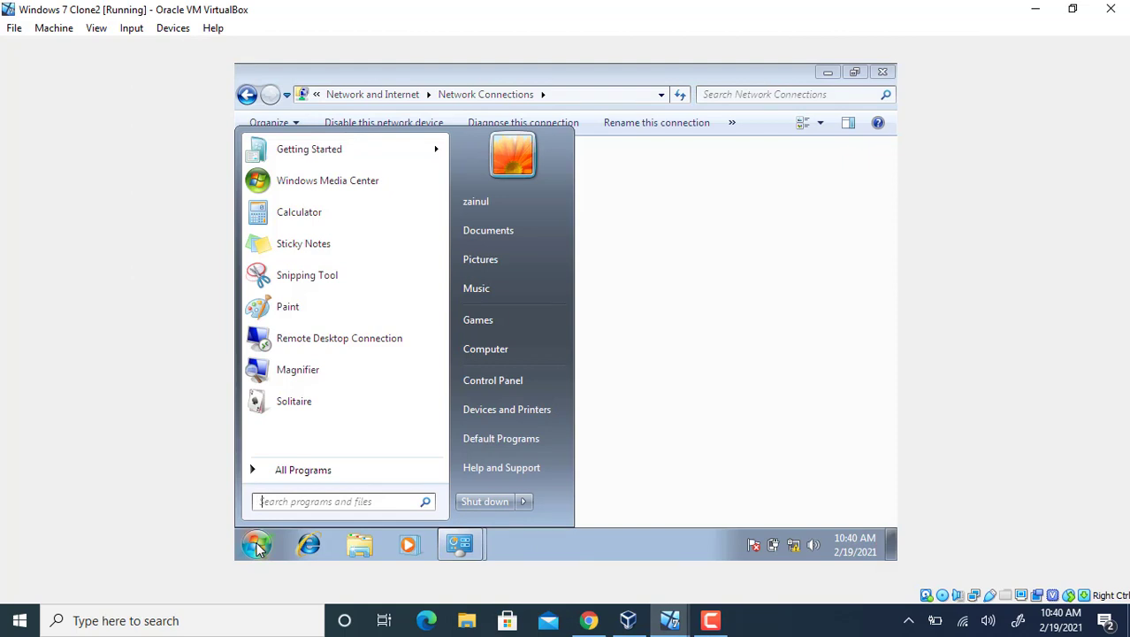
{"action": "type", "text": "cmd"}
{"action": "key", "text": "Return"}
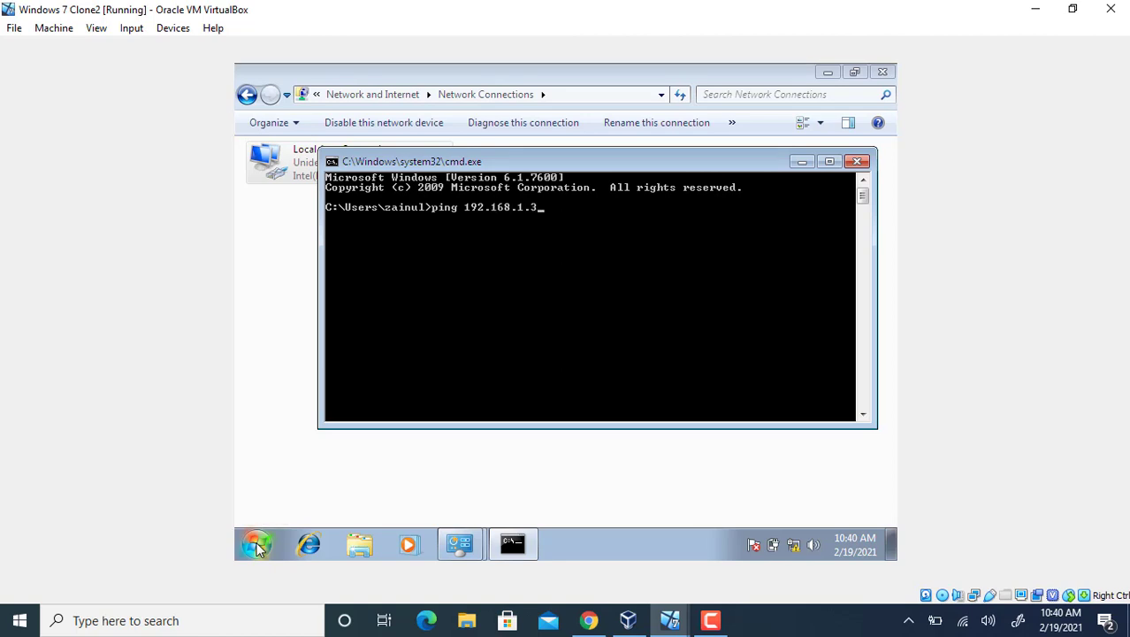
{"action": "key", "text": "Return"}
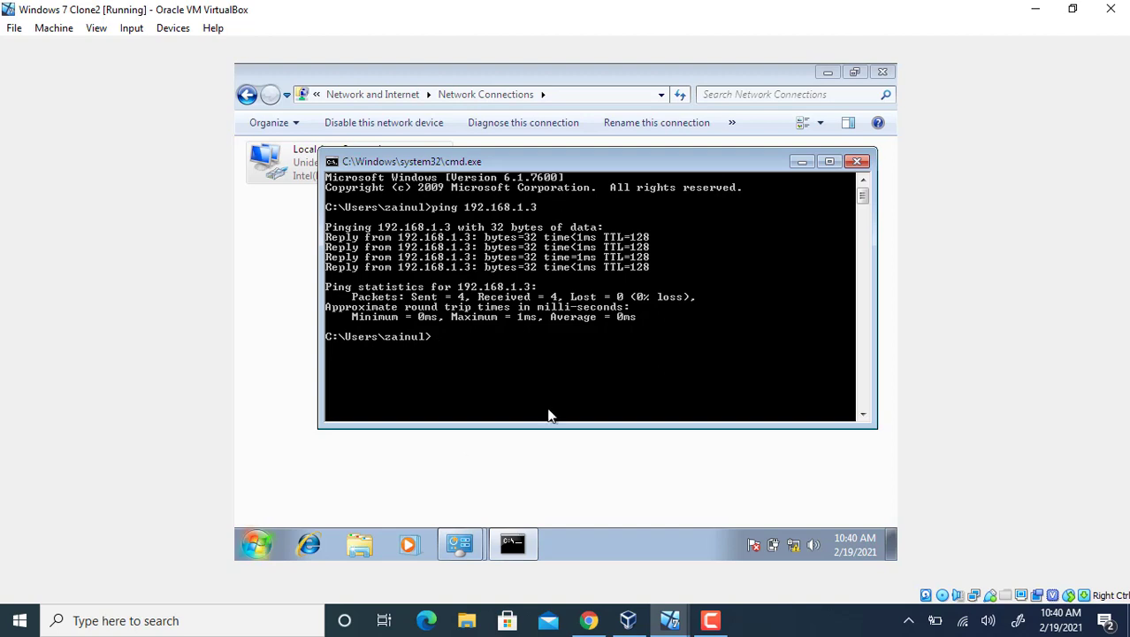
{"action": "left_click", "coordinate": [801, 161]}
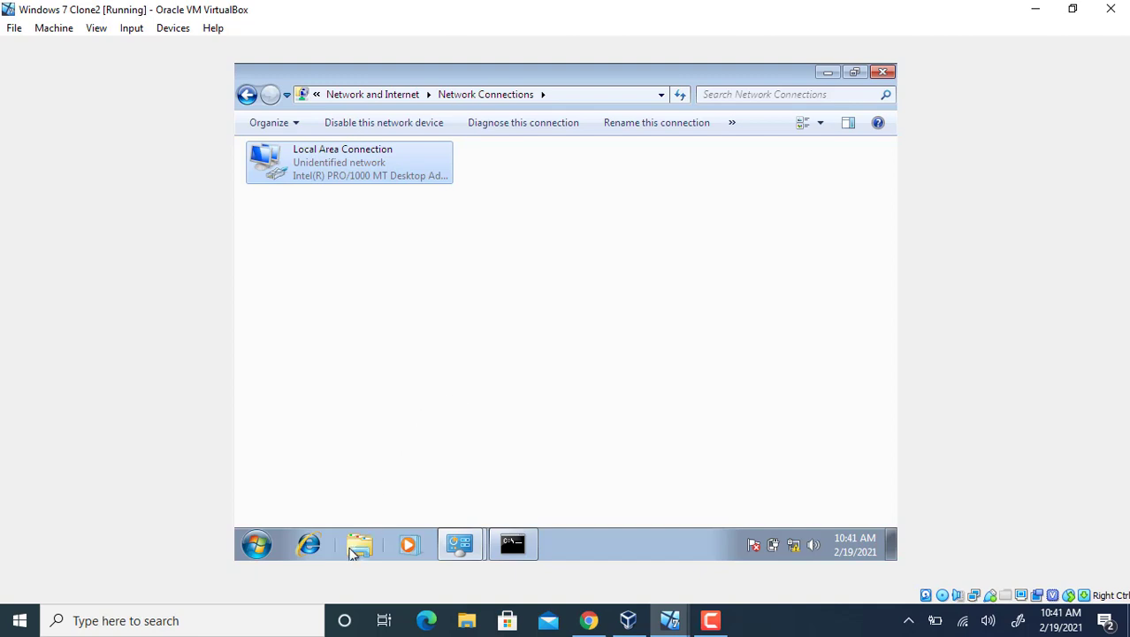
Browse to the Public folder under Users on Local Disk (C:) in Windows Explorer
{"action": "left_click", "coordinate": [356, 548]}
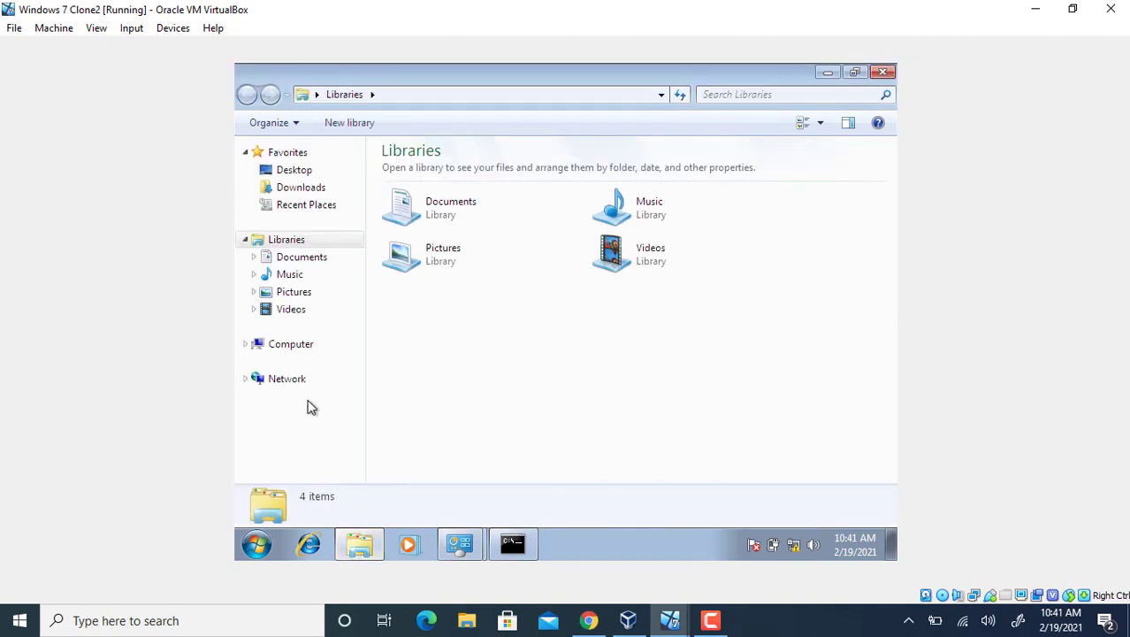
{"action": "left_click", "coordinate": [292, 350]}
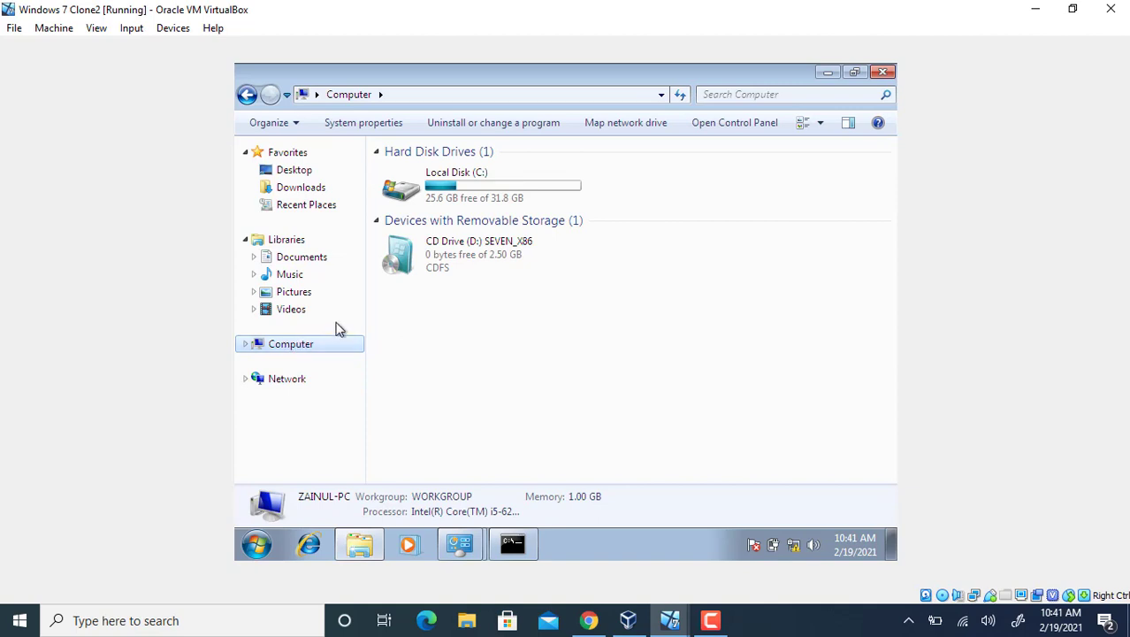
{"action": "double_click", "coordinate": [492, 196]}
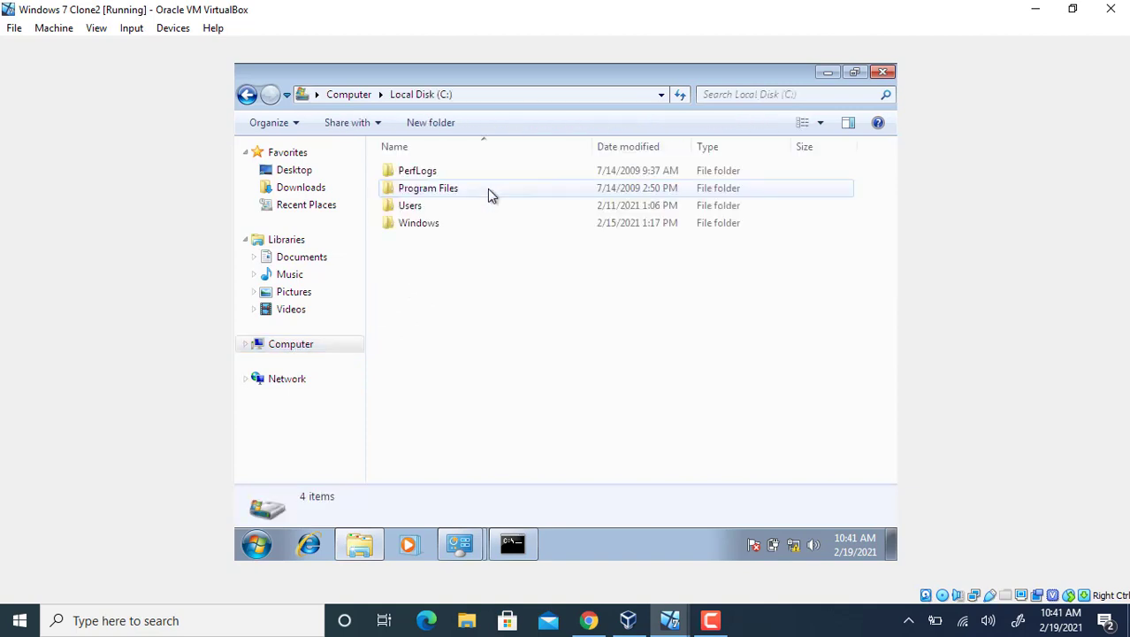
{"action": "double_click", "coordinate": [418, 208]}
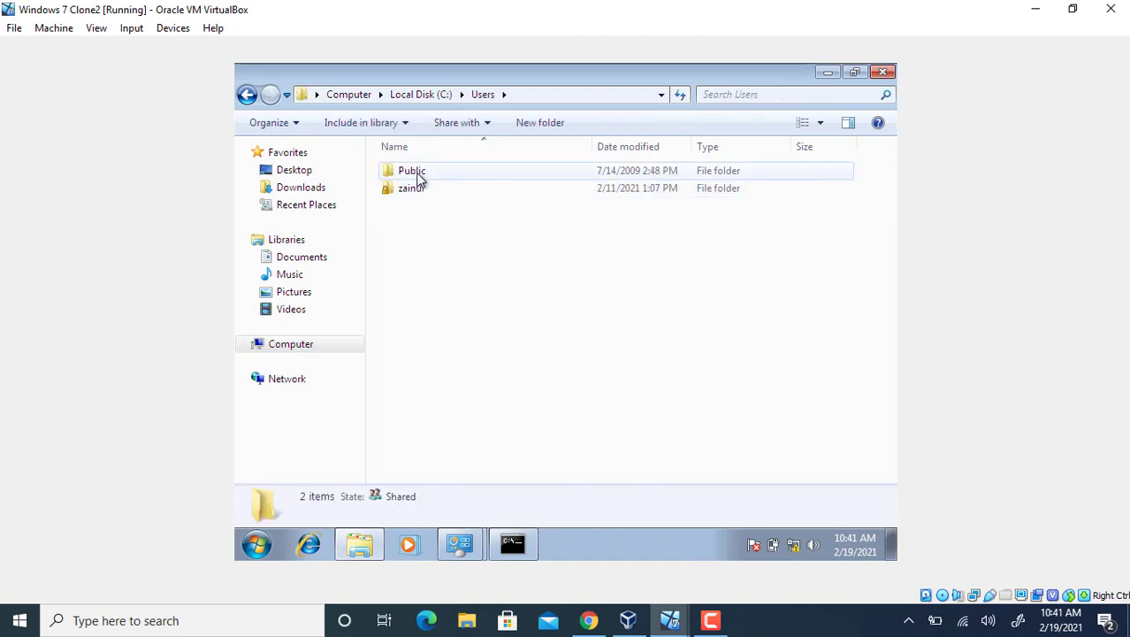
{"action": "double_click", "coordinate": [419, 174]}
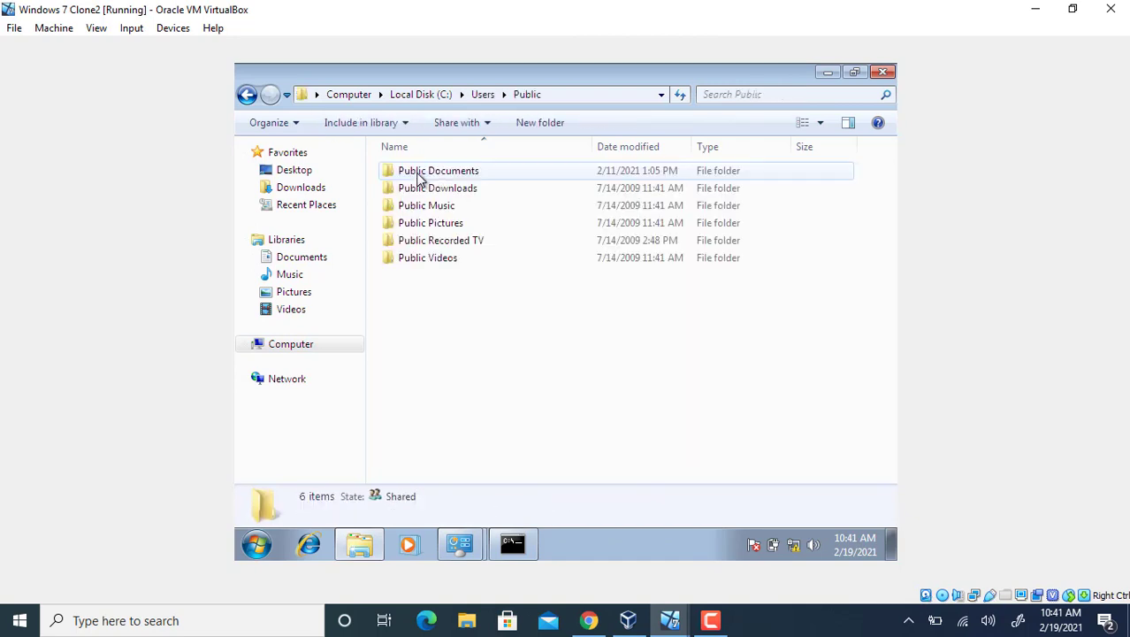
Create a folder named "X TKJ" inside the Public folder
{"action": "right_click", "coordinate": [446, 319]}
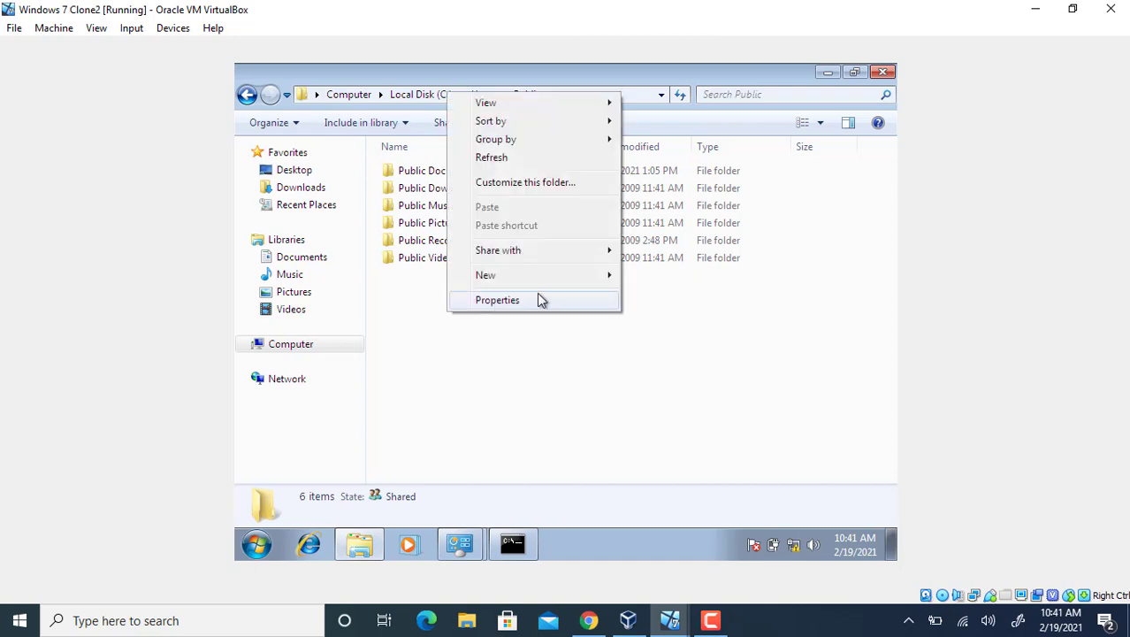
{"action": "mouse_move", "coordinate": [592, 279]}
{"action": "left_click", "coordinate": [669, 278]}
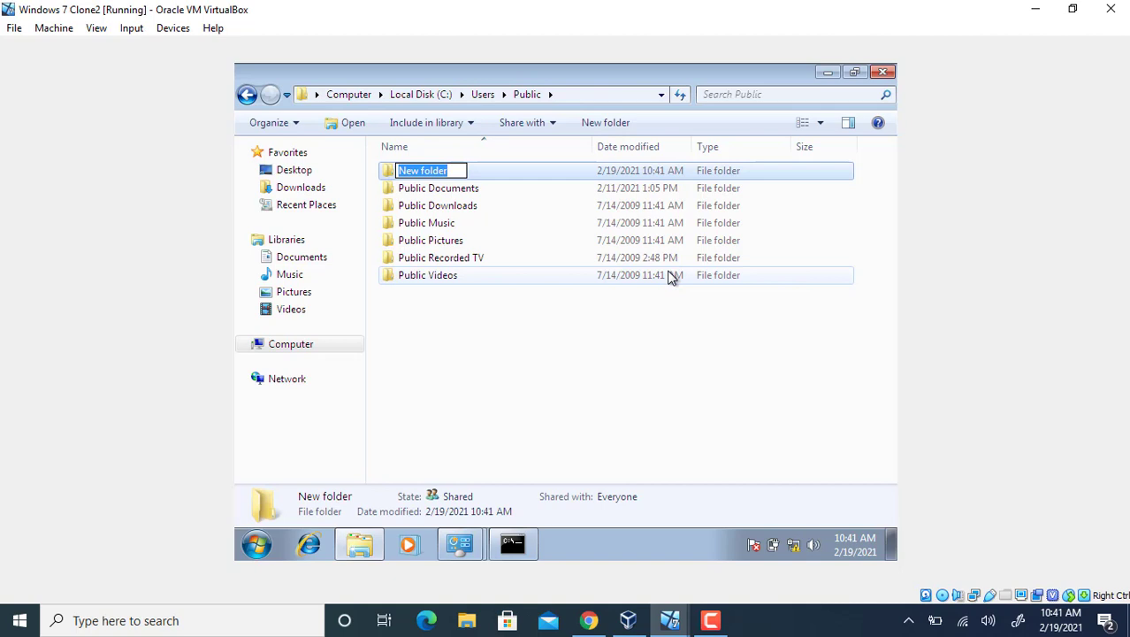
{"action": "key", "text": "BackSpace"}
{"action": "type", "text": "X"}
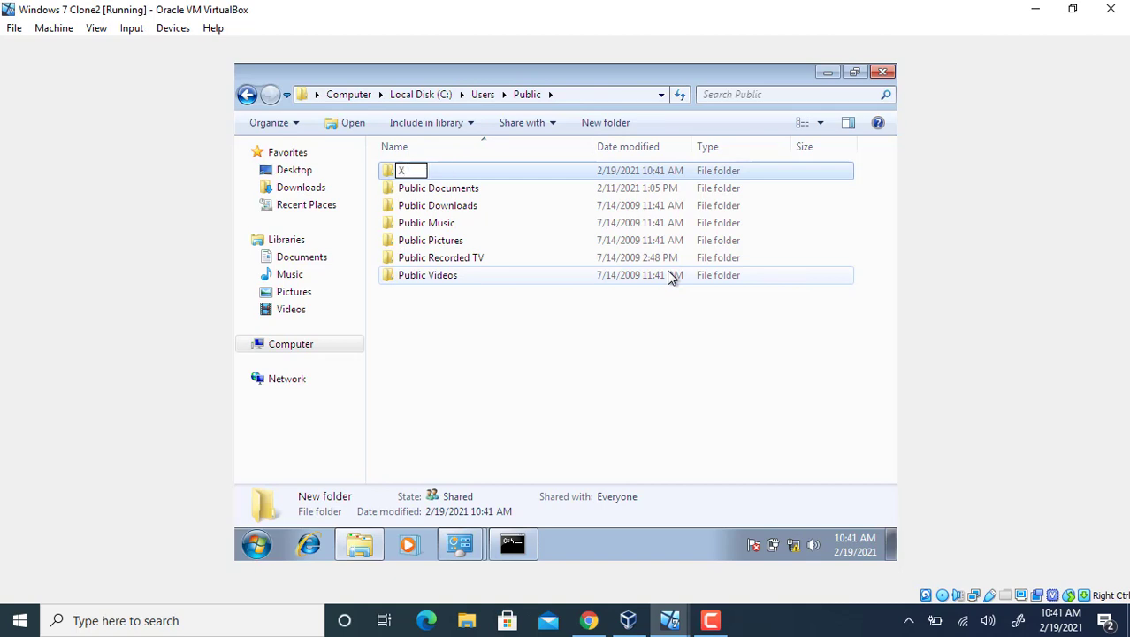
{"action": "type", "text": " TKJ"}
{"action": "key", "text": "Return"}
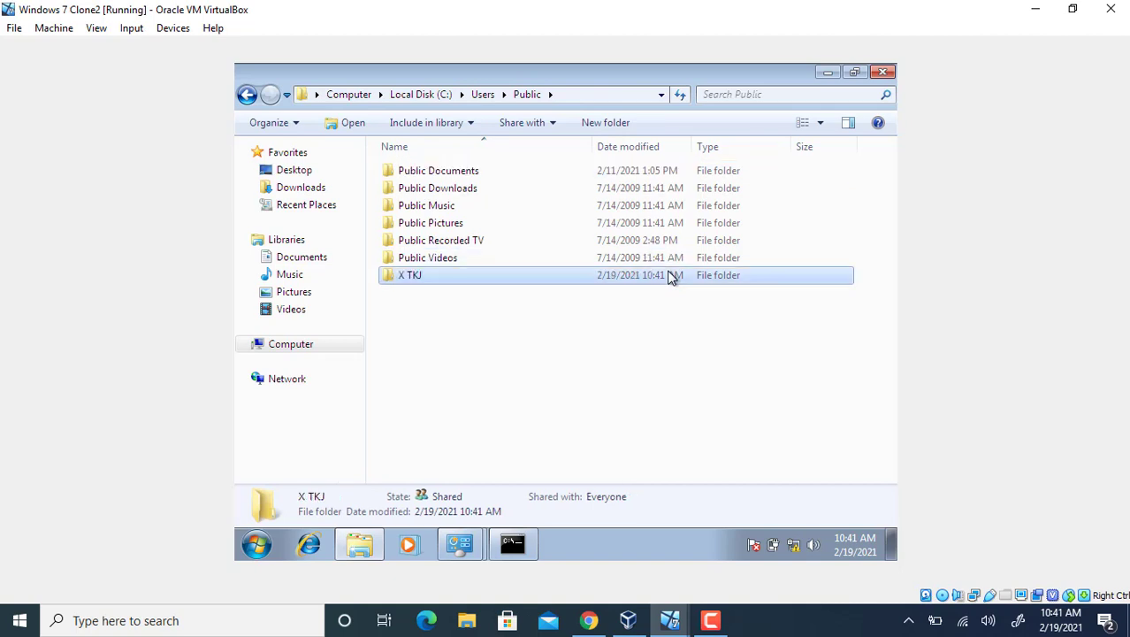
Open the X TKJ folder and create a subfolder in it, keeping the default name
{"action": "double_click", "coordinate": [669, 275]}
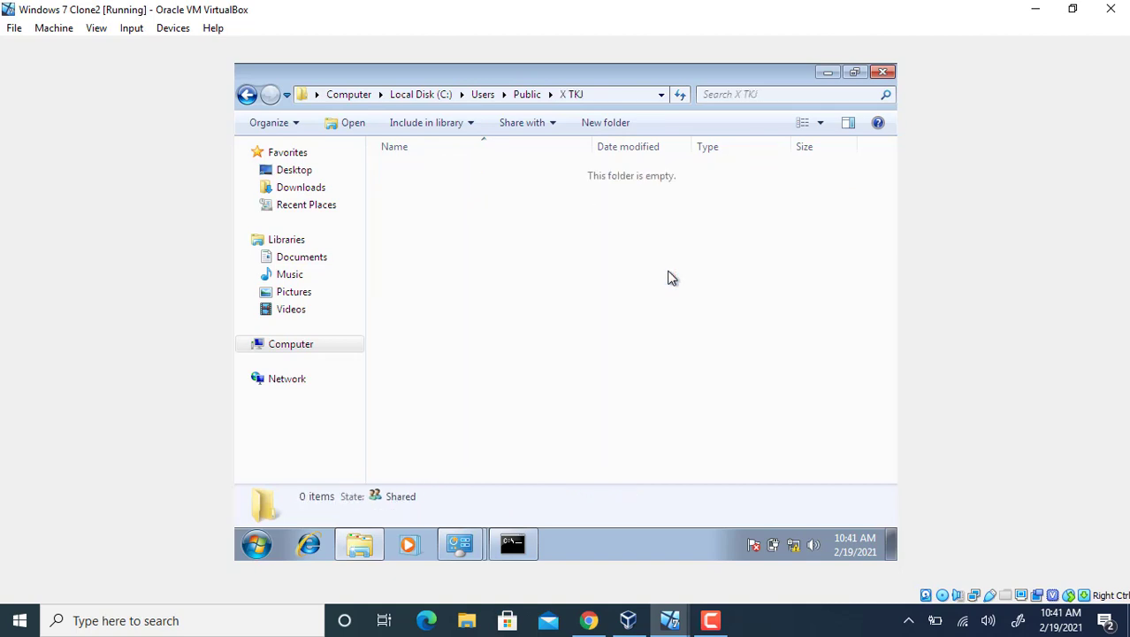
{"action": "right_click", "coordinate": [433, 223]}
{"action": "mouse_move", "coordinate": [594, 425]}
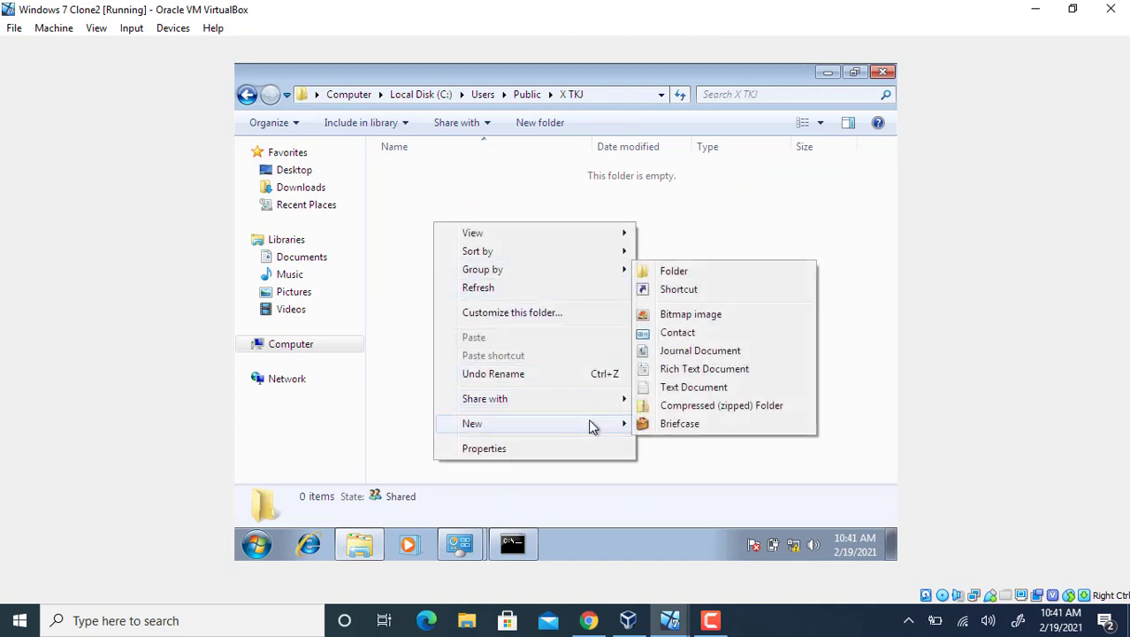
{"action": "left_click", "coordinate": [687, 271]}
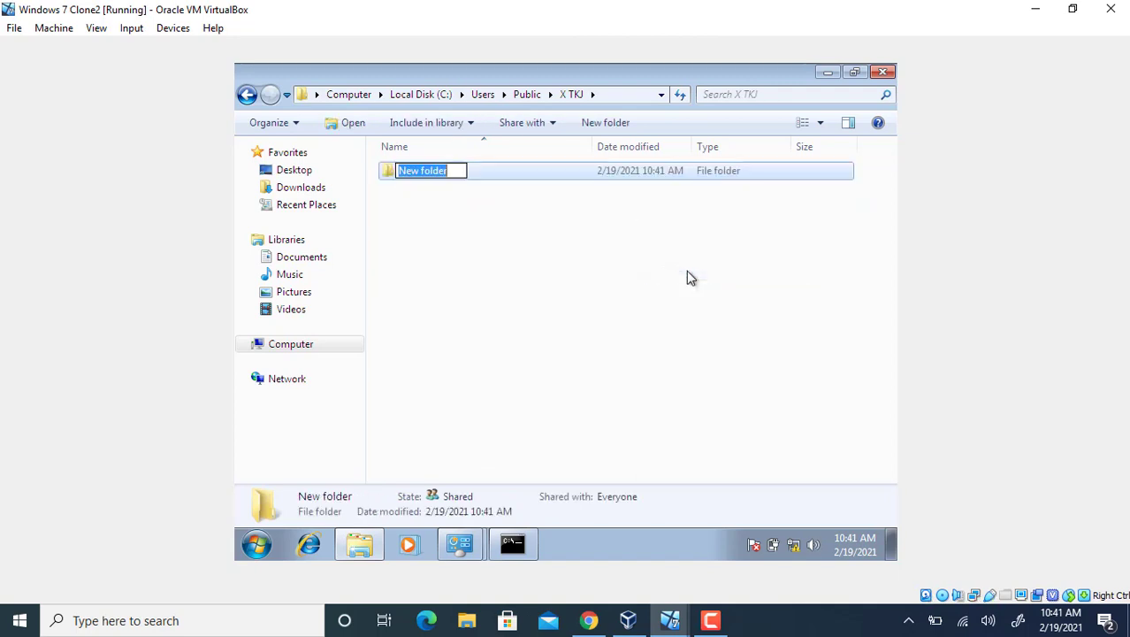
{"action": "left_click", "coordinate": [499, 215]}
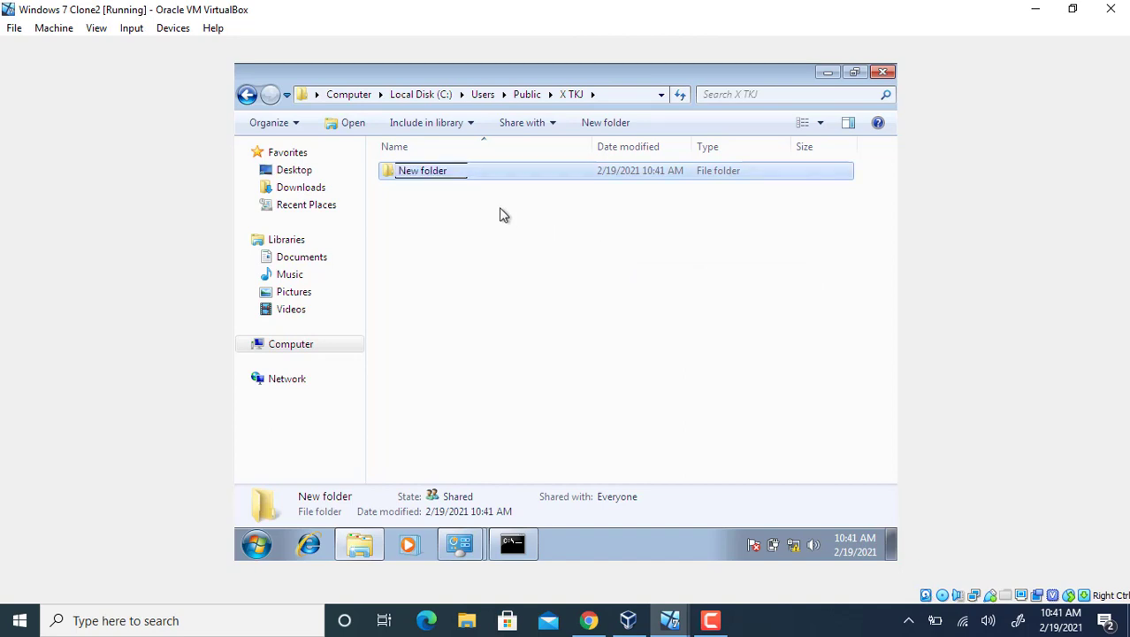
Create a text document named "X TKJ" inside the X TKJ folder
{"action": "right_click", "coordinate": [460, 176]}
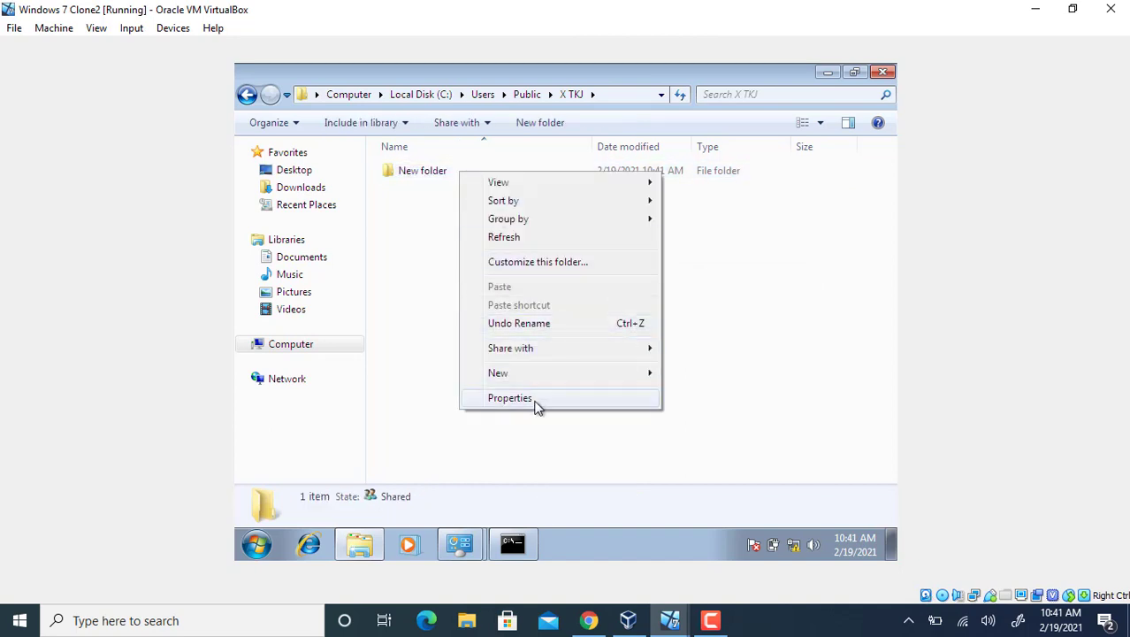
{"action": "right_click", "coordinate": [420, 231]}
{"action": "mouse_move", "coordinate": [609, 435]}
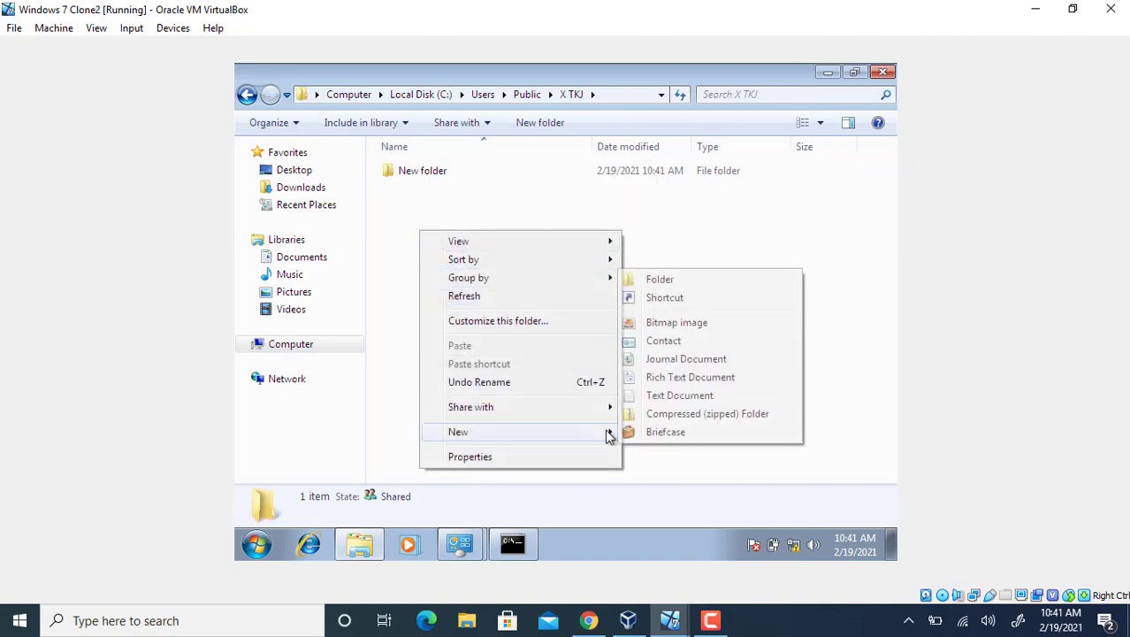
{"action": "left_click", "coordinate": [666, 398]}
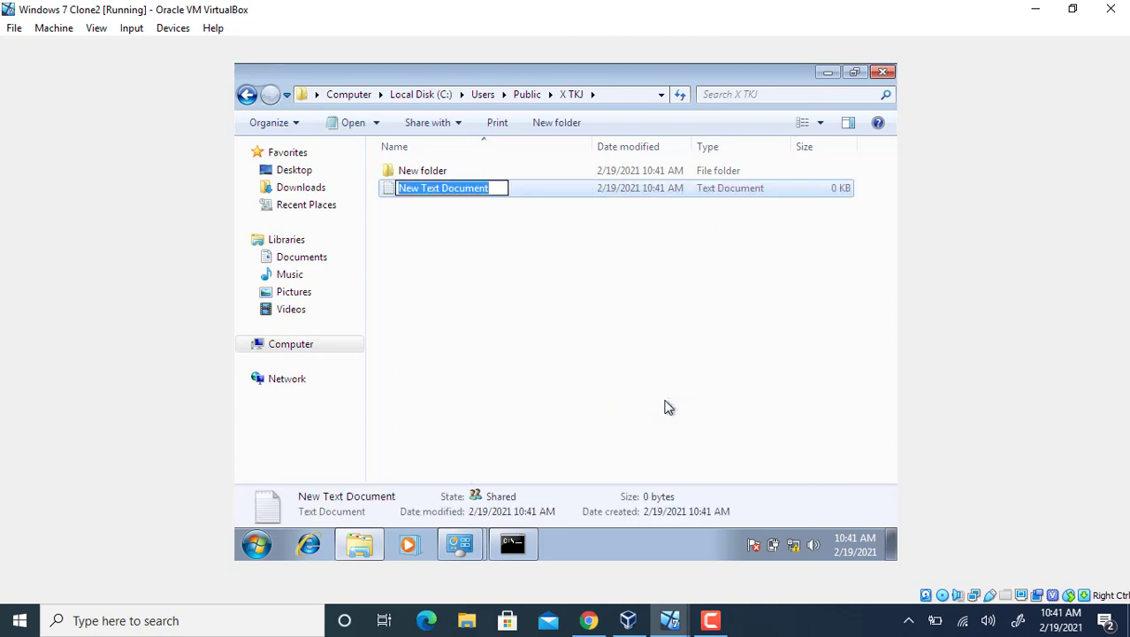
{"action": "type", "text": "X TKJ"}
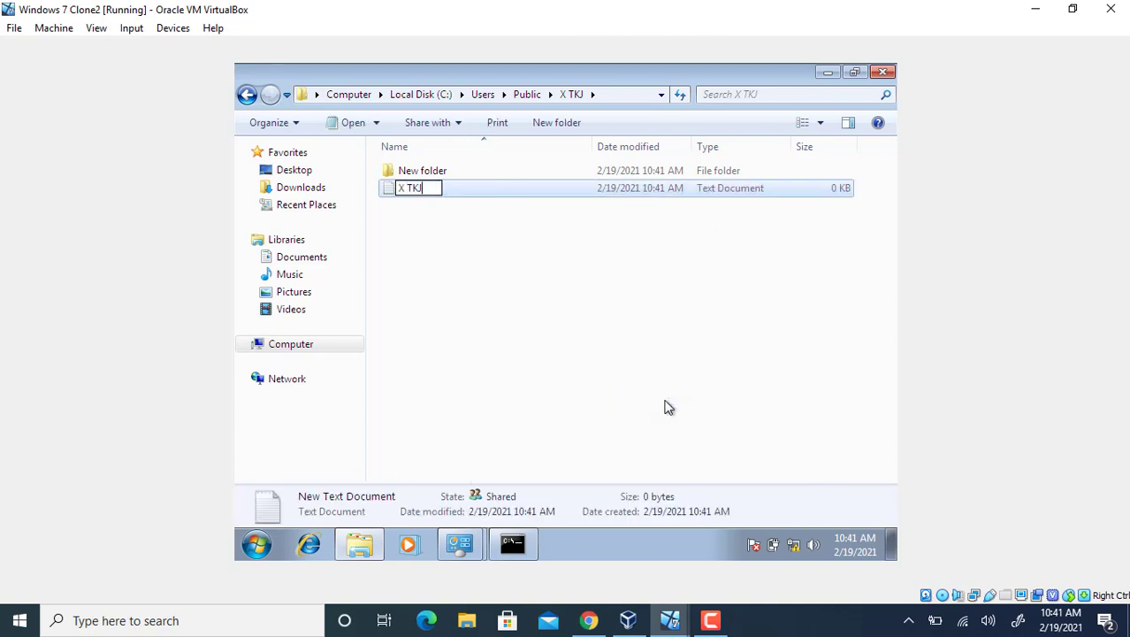
{"action": "key", "text": "Return"}
Open the X TKJ text document, enter "Hallo", save it and close Notepad
{"action": "key", "text": "Return"}
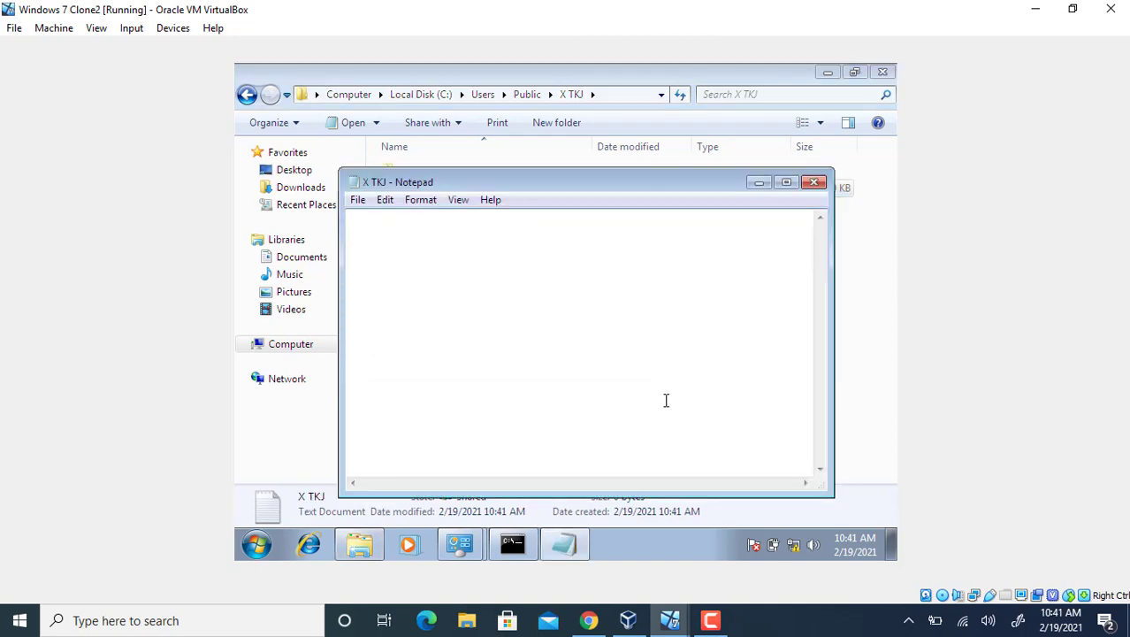
{"action": "type", "text": "Hallo"}
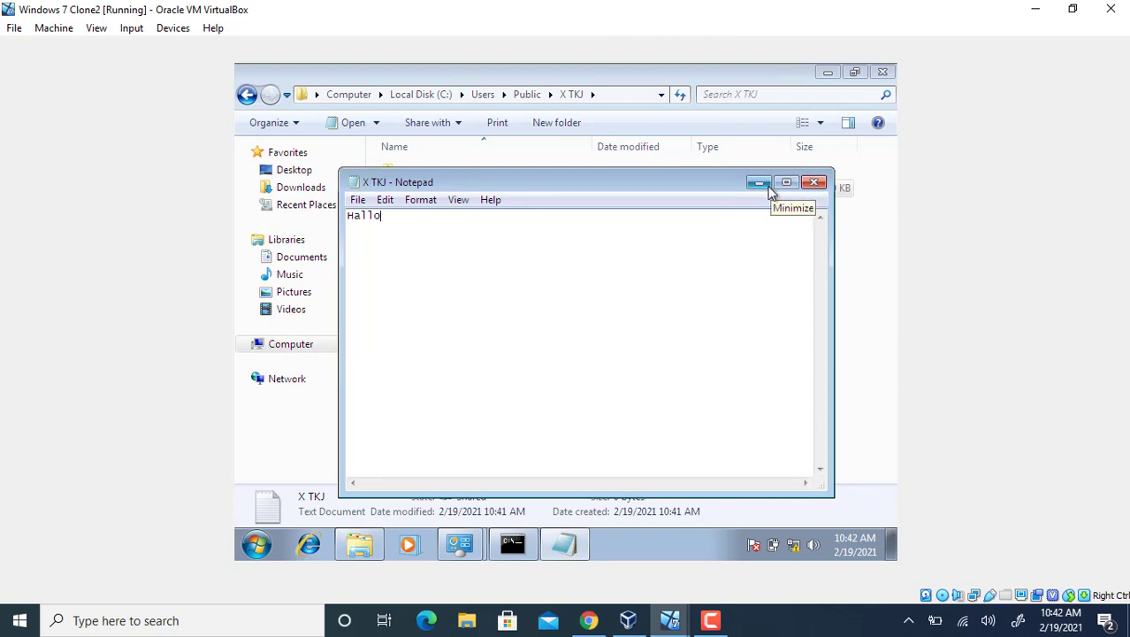
{"action": "left_click", "coordinate": [357, 200]}
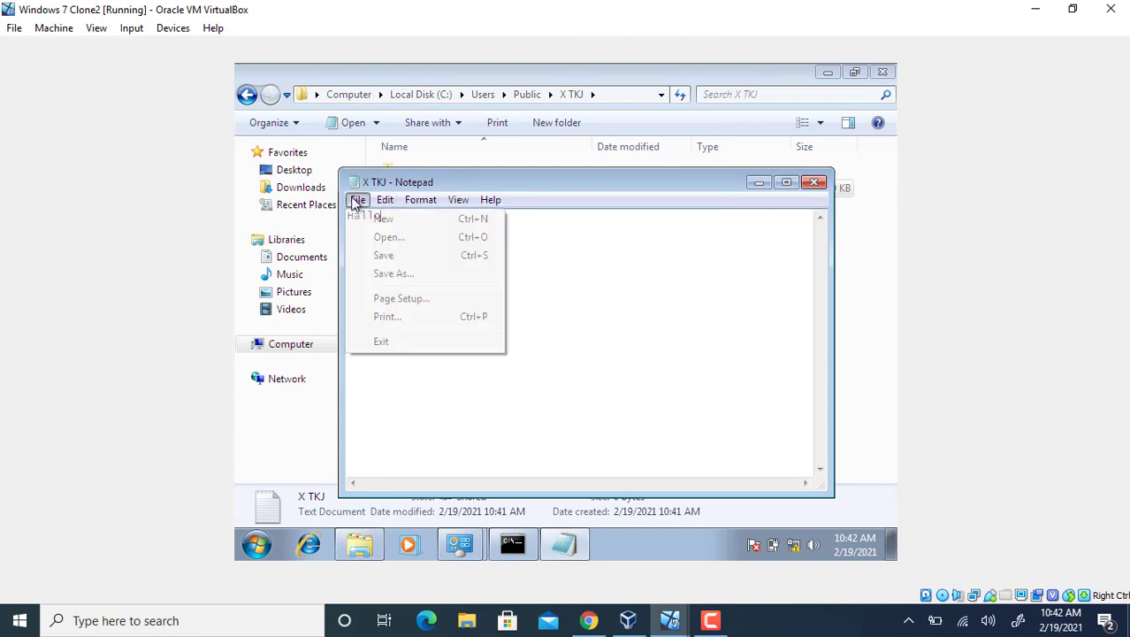
{"action": "left_click", "coordinate": [385, 255]}
{"action": "left_click", "coordinate": [815, 182]}
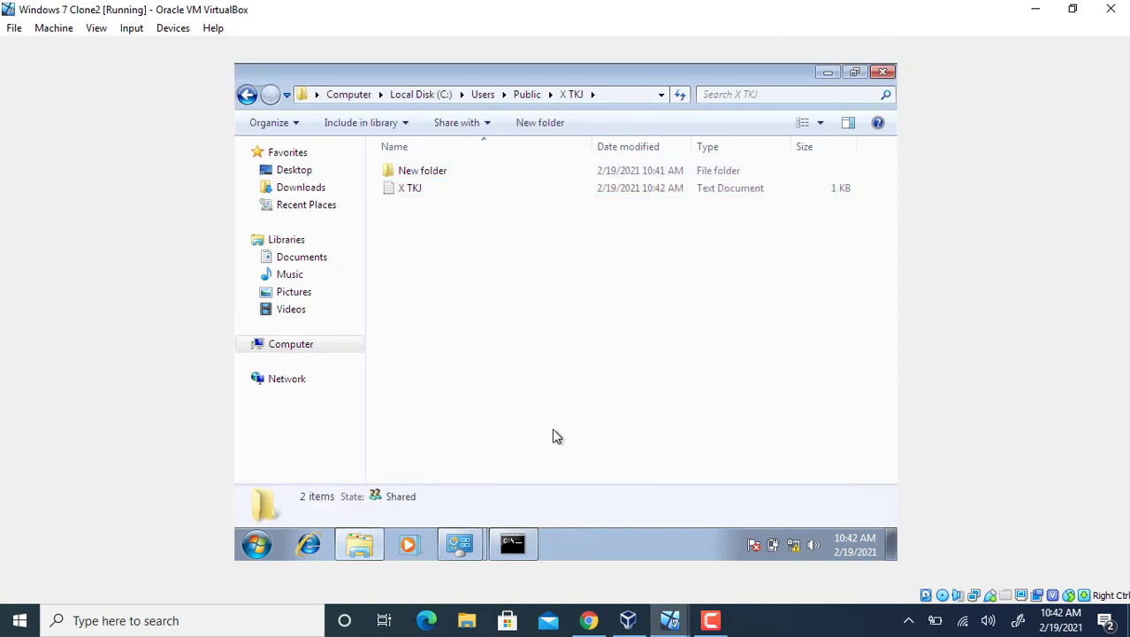
Switch to the win10 Clone2 virtual machine and try to open the network path \\192.168.1.2 through the Run dialog
{"action": "left_click", "coordinate": [669, 622]}
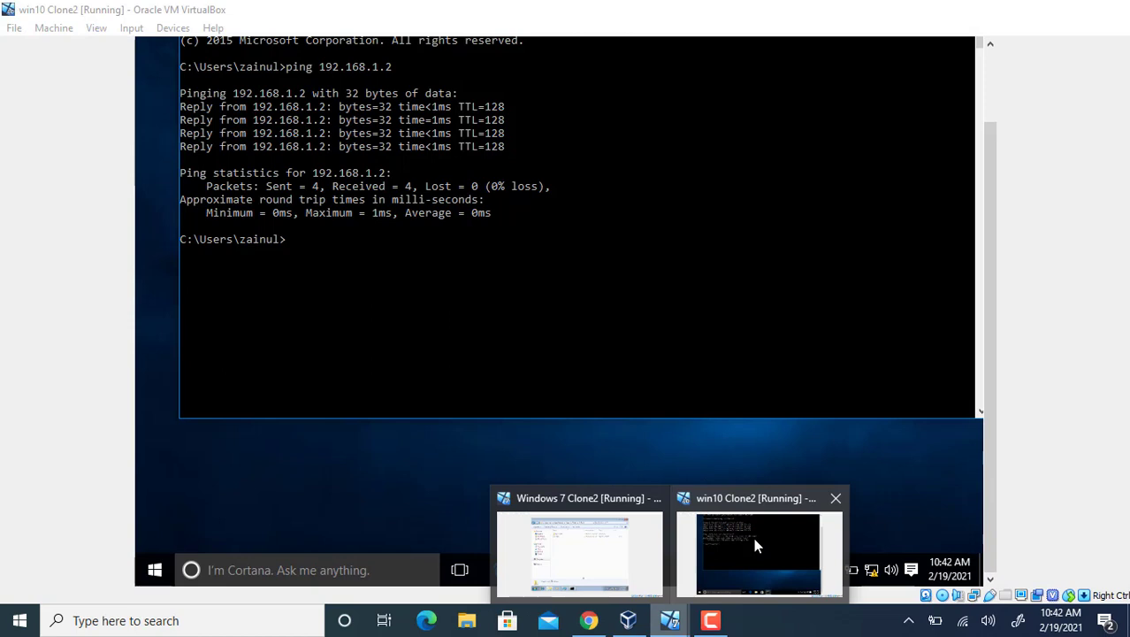
{"action": "left_click", "coordinate": [755, 539]}
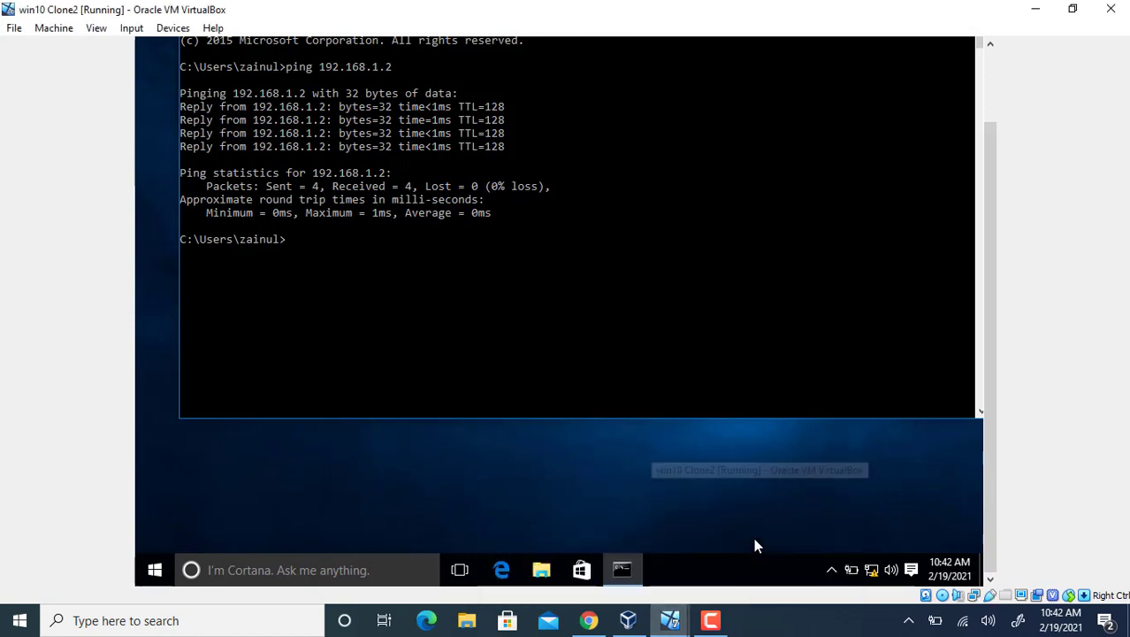
{"action": "left_click", "coordinate": [246, 573]}
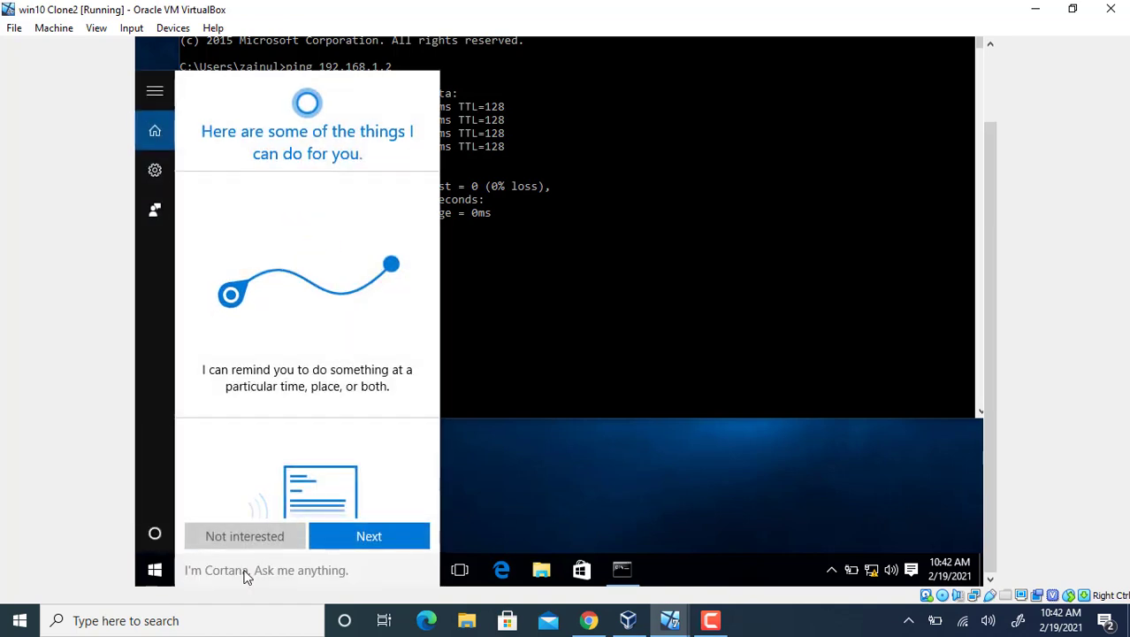
{"action": "key", "text": "super+r"}
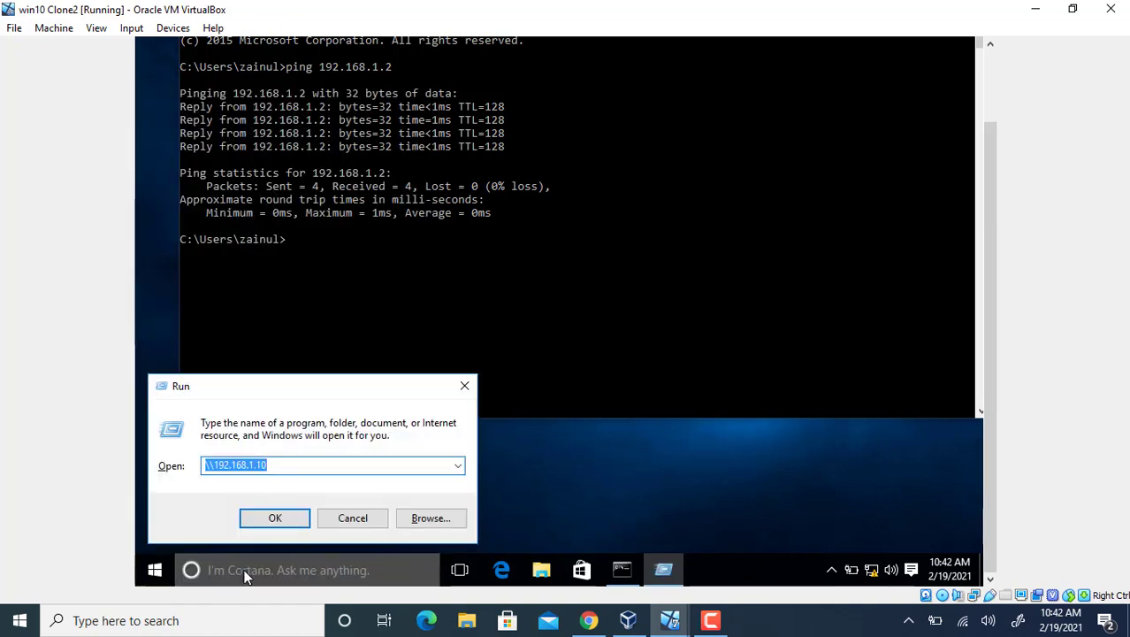
{"action": "key", "text": "Right"}
{"action": "key", "text": "BackSpace"}
{"action": "key", "text": "BackSpace"}
{"action": "key", "text": "BackSpace"}
{"action": "key", "text": "BackSpace"}
{"action": "key", "text": "BackSpace"}
{"action": "key", "text": "BackSpace"}
{"action": "key", "text": "BackSpace"}
{"action": "key", "text": "BackSpace"}
{"action": "key", "text": "BackSpace"}
{"action": "key", "text": "BackSpace"}
{"action": "key", "text": "BackSpace"}
{"action": "key", "text": "BackSpace"}
{"action": "key", "text": "BackSpace"}
{"action": "key", "text": "BackSpace"}
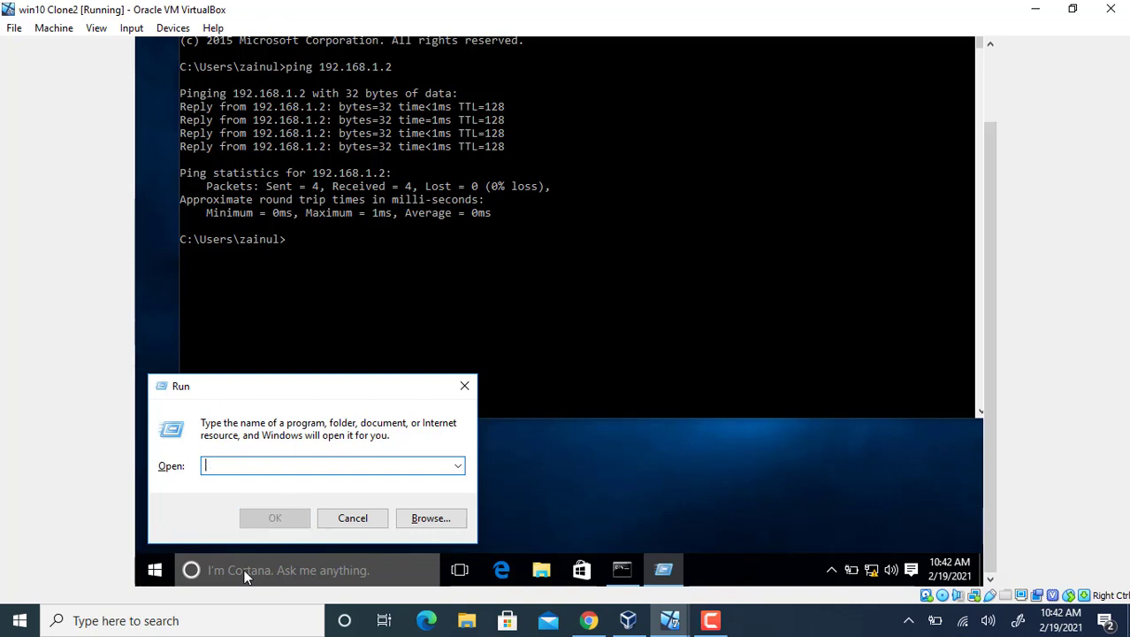
{"action": "type", "text": "\\\\"}
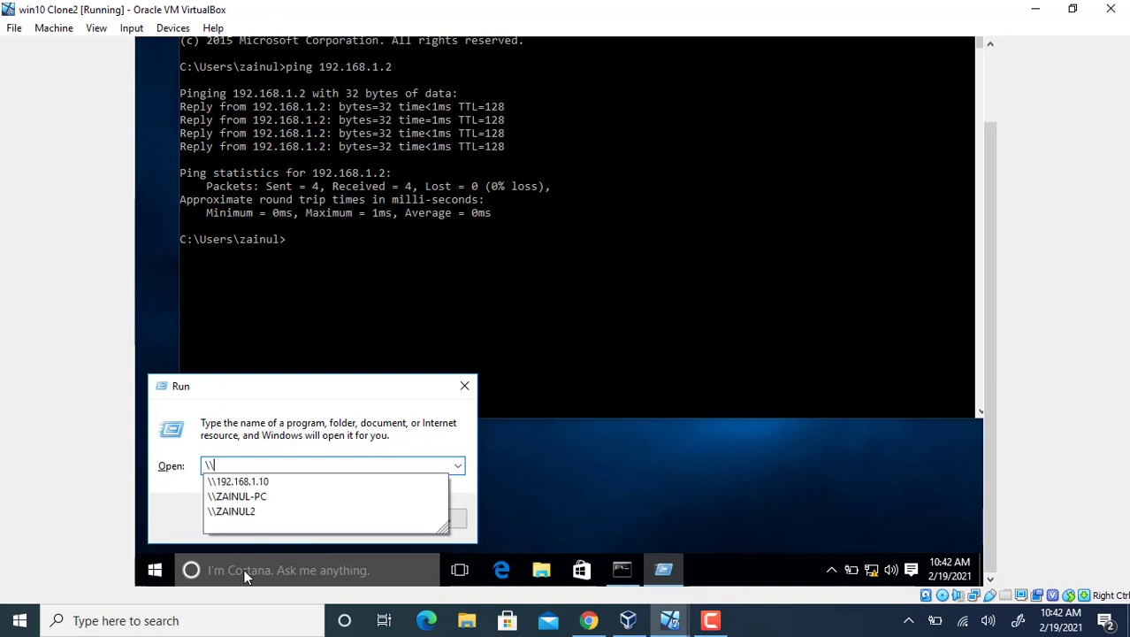
{"action": "type", "text": "192."}
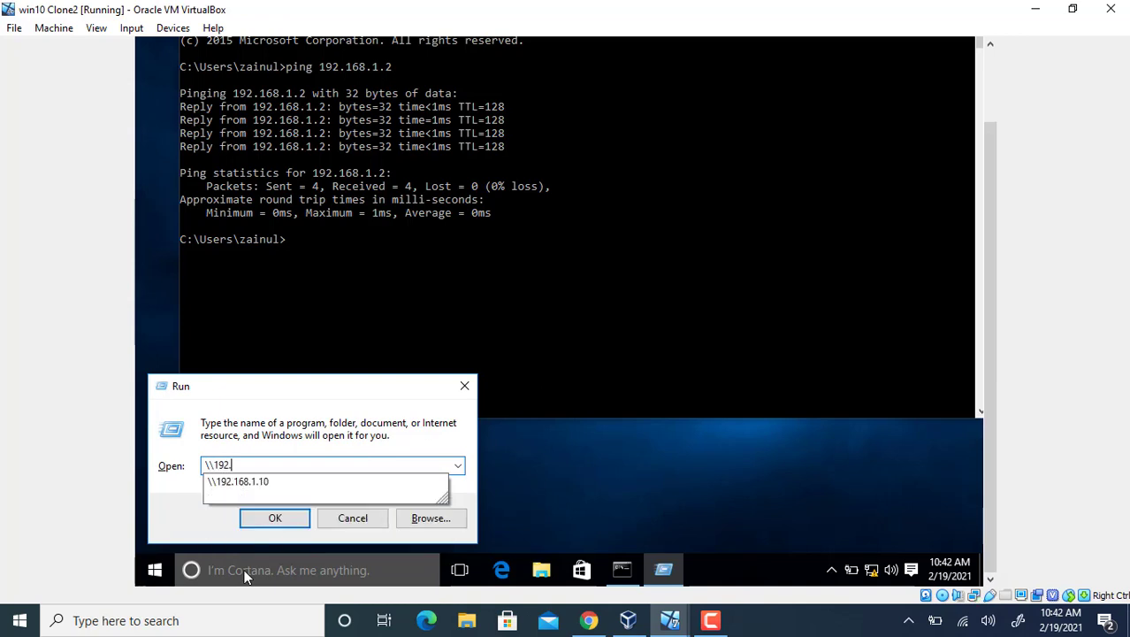
{"action": "type", "text": "168.1.2"}
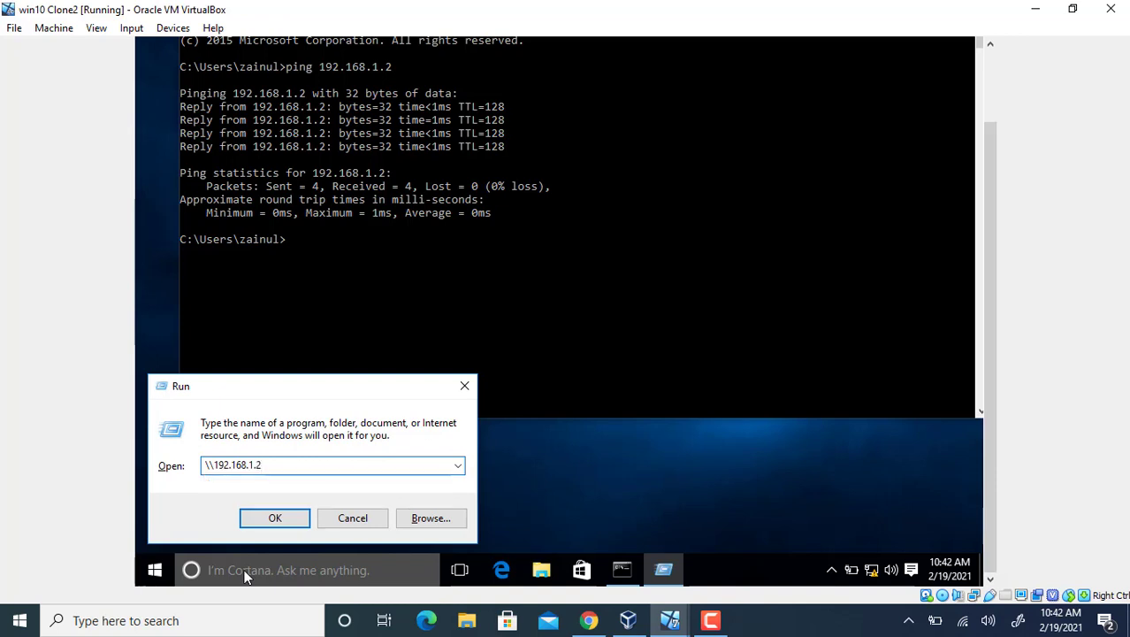
{"action": "key", "text": "Return"}
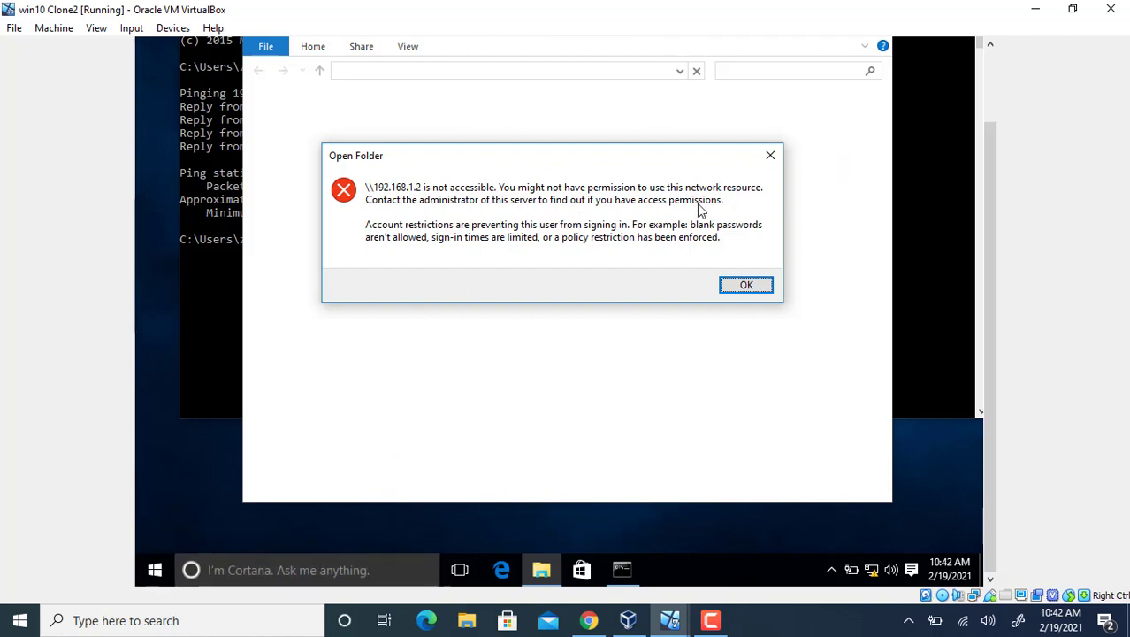
{"action": "left_click", "coordinate": [747, 287]}
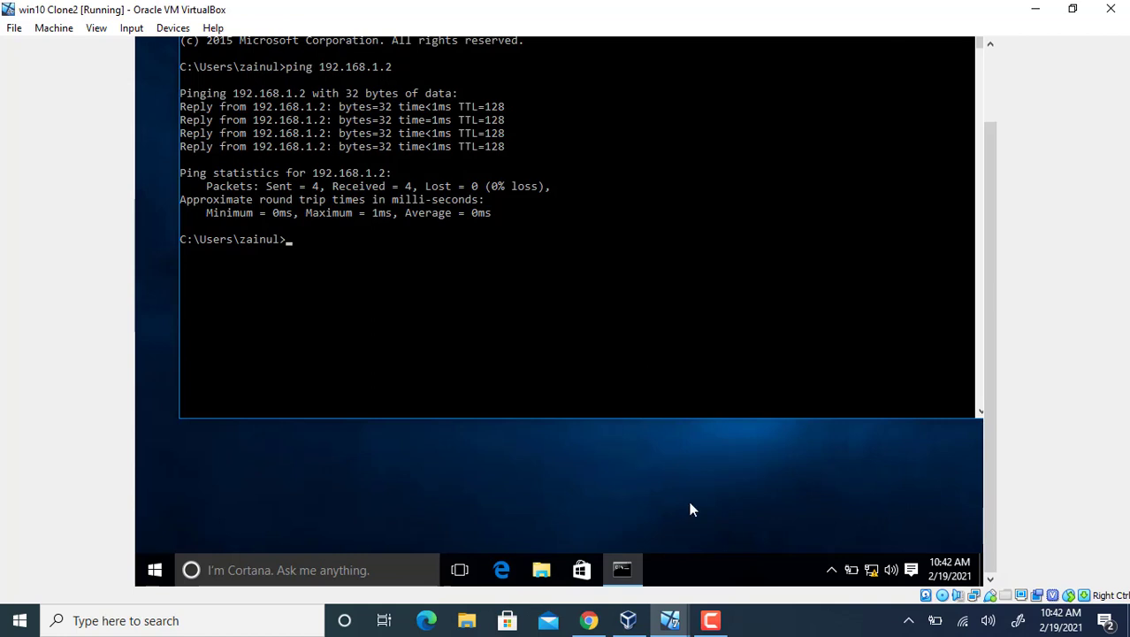
Check the network discovery, file and printer sharing, and password protected sharing options in Windows 10's advanced sharing settings
{"action": "left_click", "coordinate": [872, 571]}
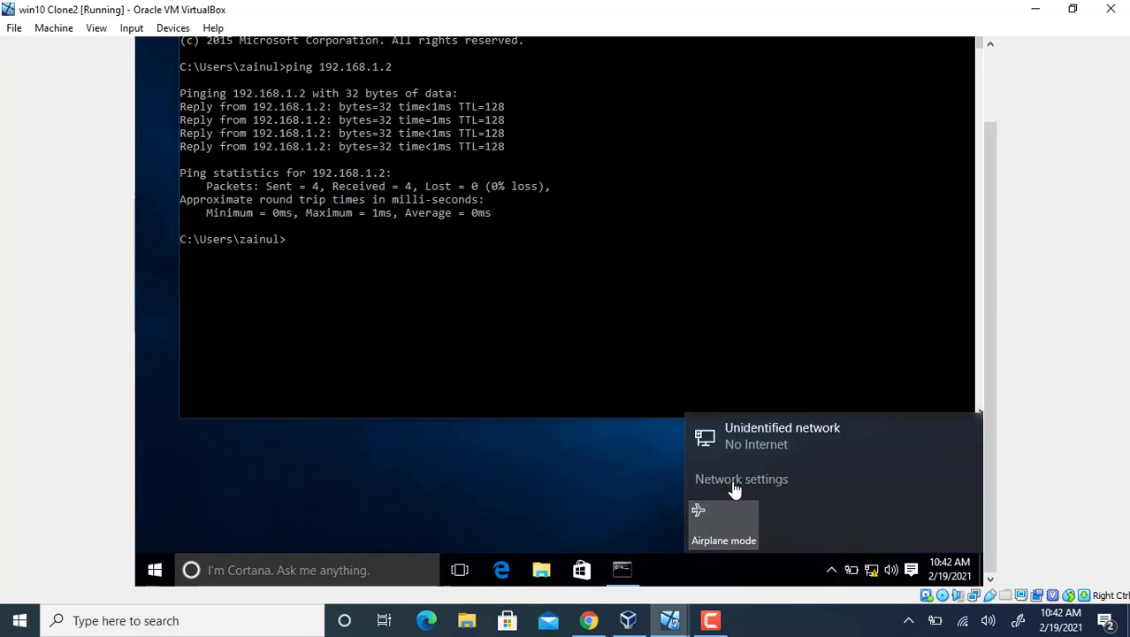
{"action": "left_click", "coordinate": [733, 484]}
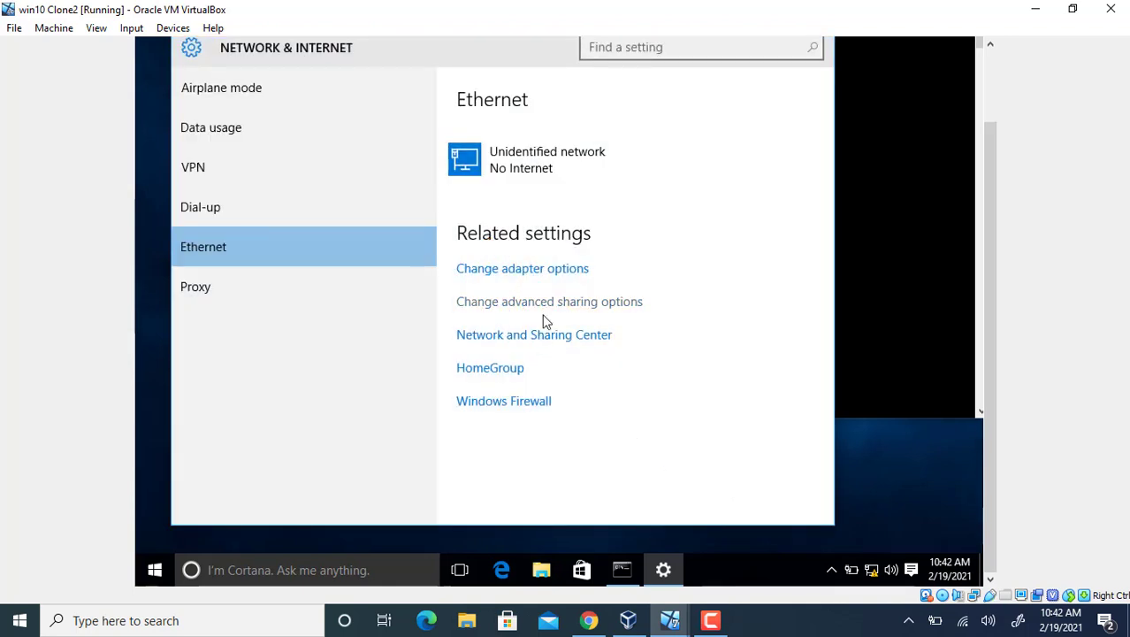
{"action": "left_click", "coordinate": [520, 341]}
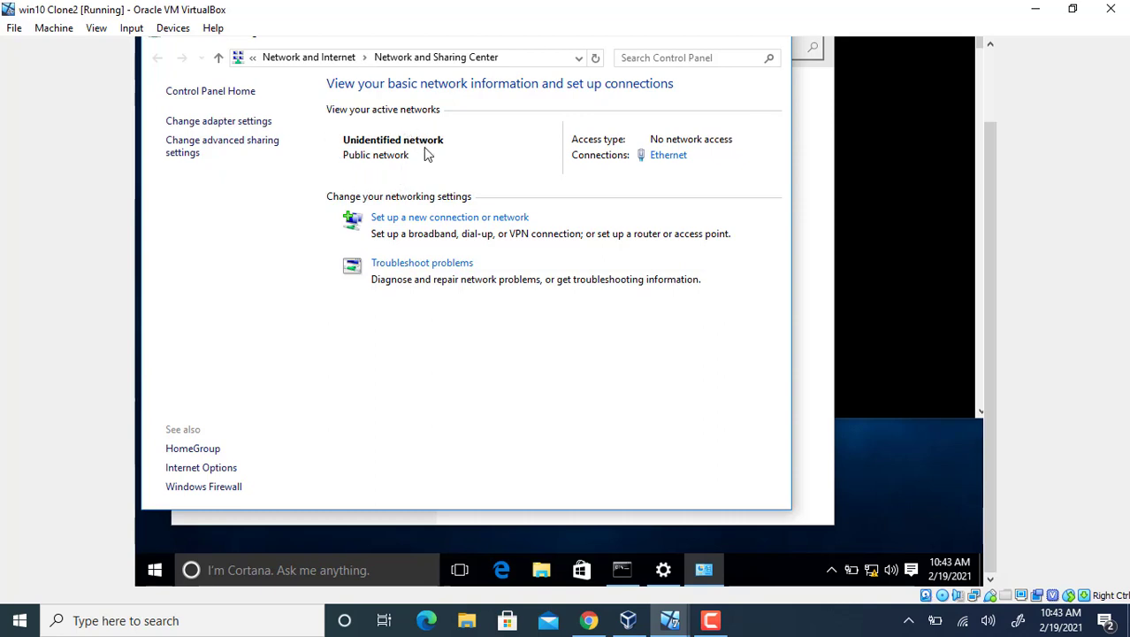
{"action": "left_click", "coordinate": [207, 150]}
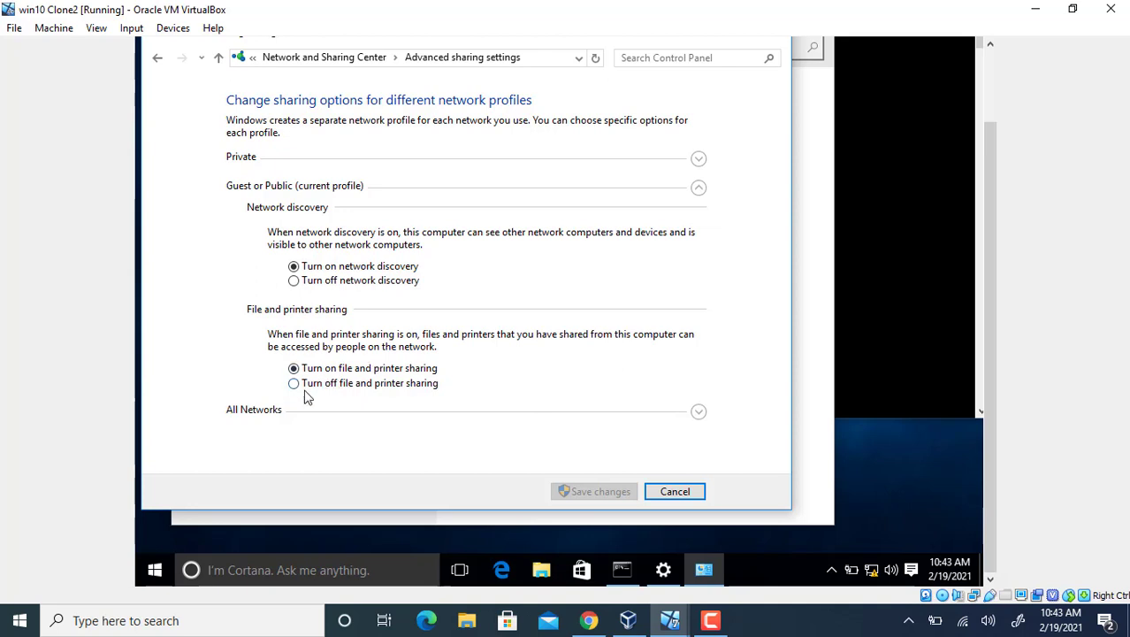
{"action": "left_click", "coordinate": [698, 411]}
{"action": "scroll", "coordinate": [588, 400], "scroll_direction": "down", "scroll_amount": 1}
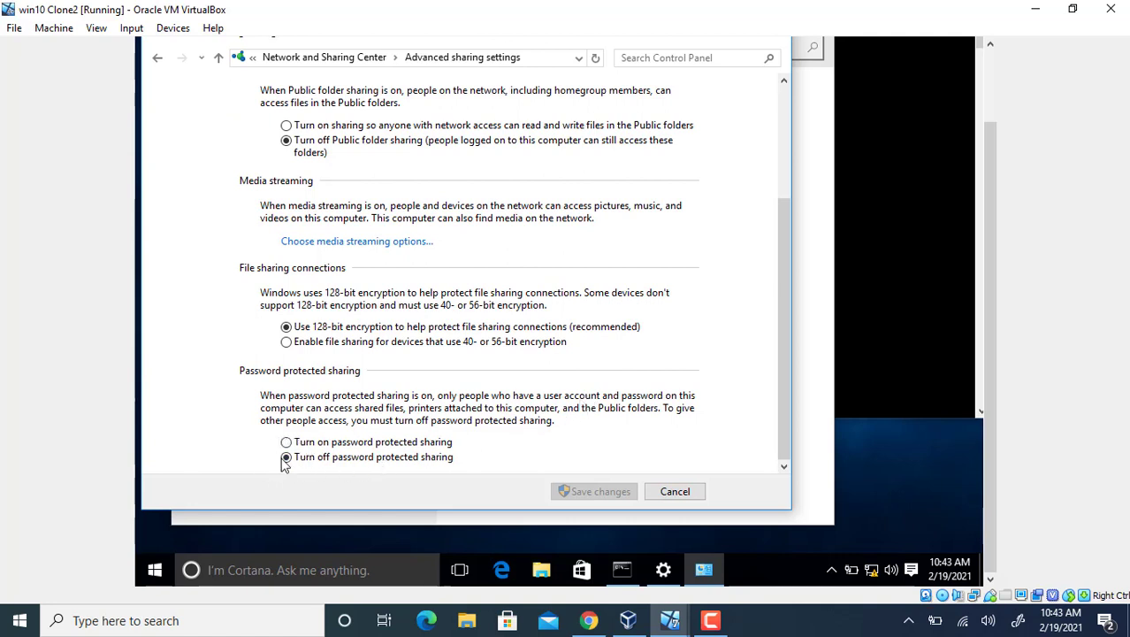
{"action": "left_click", "coordinate": [693, 499]}
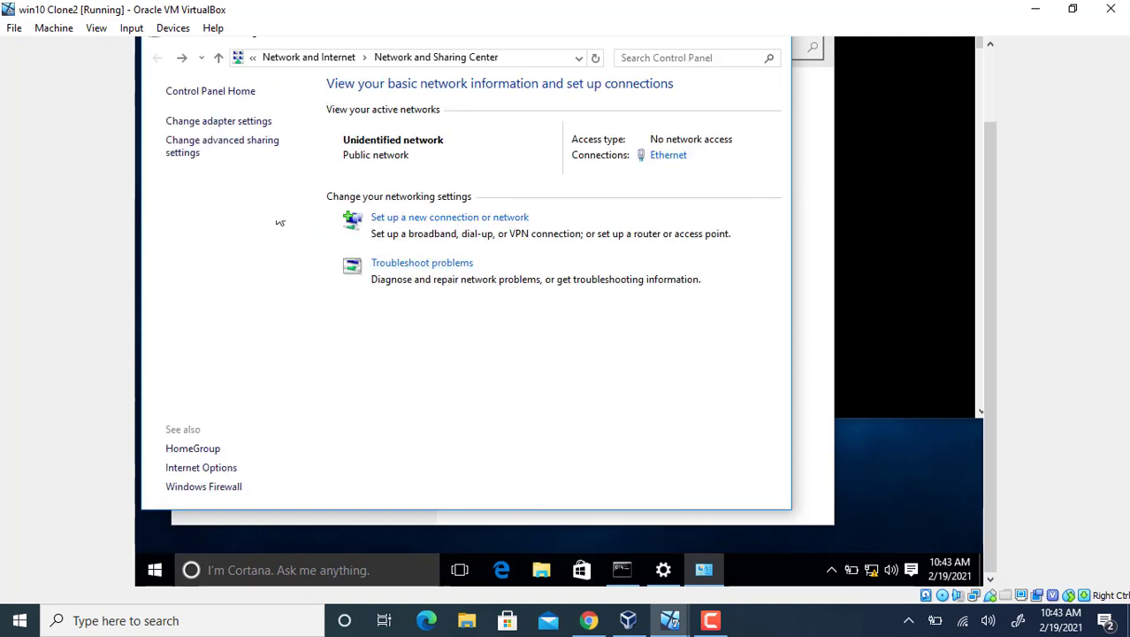
{"action": "left_click", "coordinate": [211, 142]}
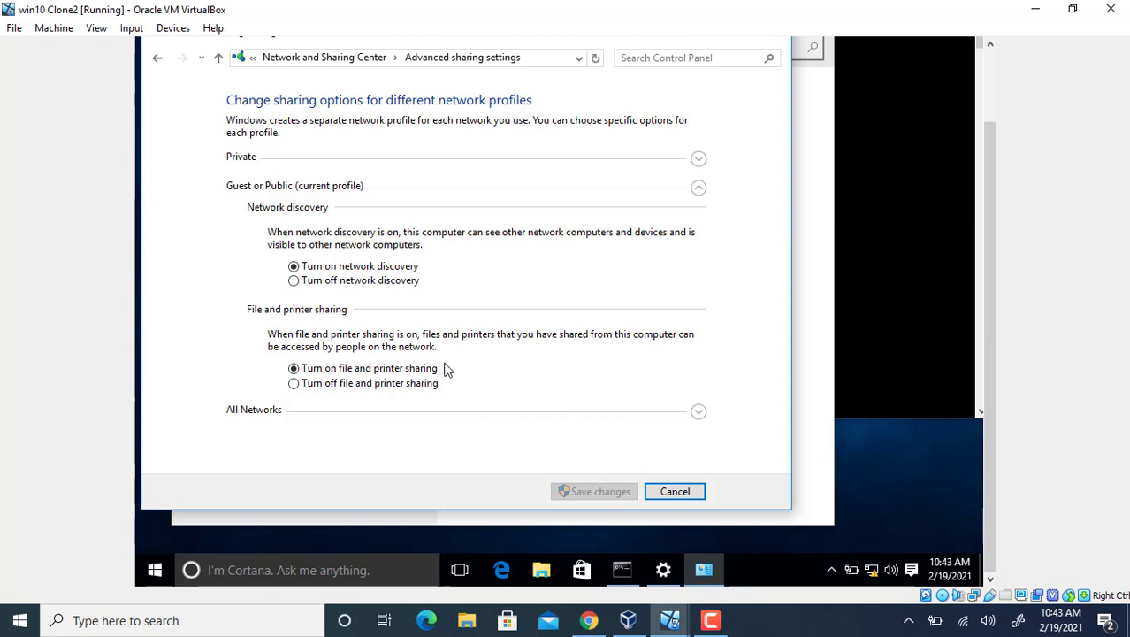
{"action": "left_click", "coordinate": [699, 412]}
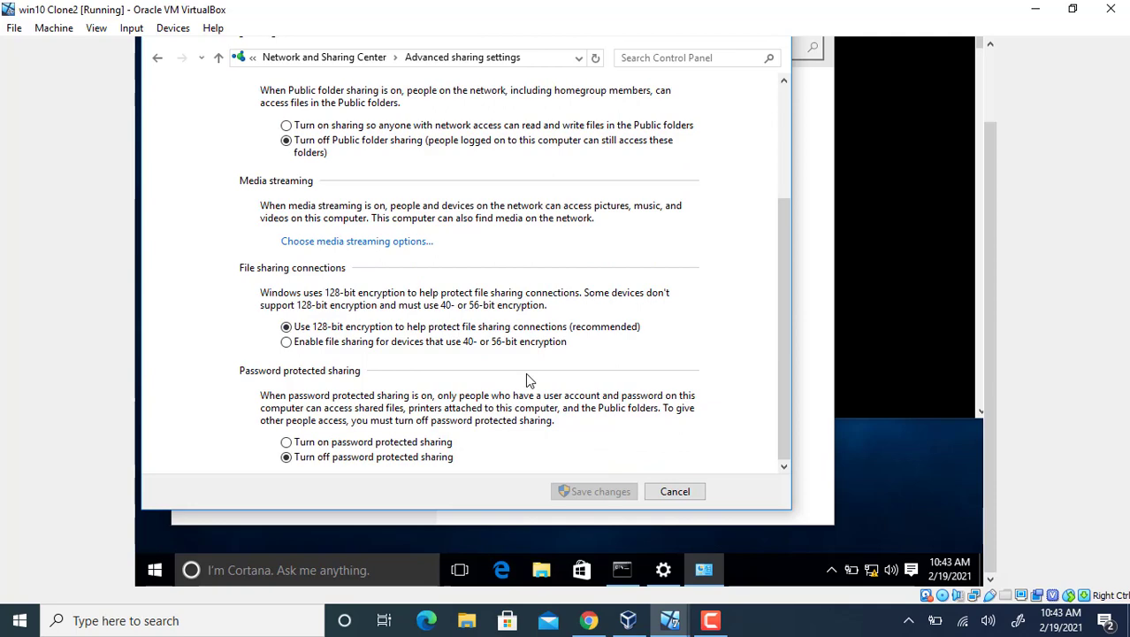
{"action": "left_click", "coordinate": [675, 492]}
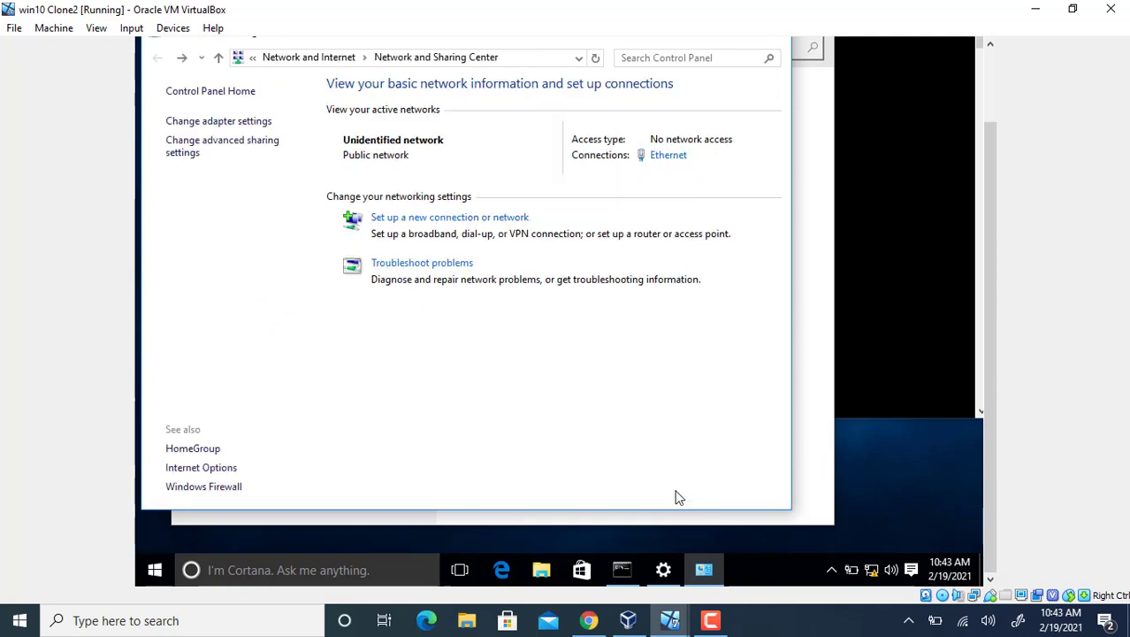
In the Windows 7 Clone2 virtual machine, turn off password protected sharing for the Public profile and save the changes
{"action": "mouse_move", "coordinate": [670, 619]}
{"action": "left_click", "coordinate": [607, 562]}
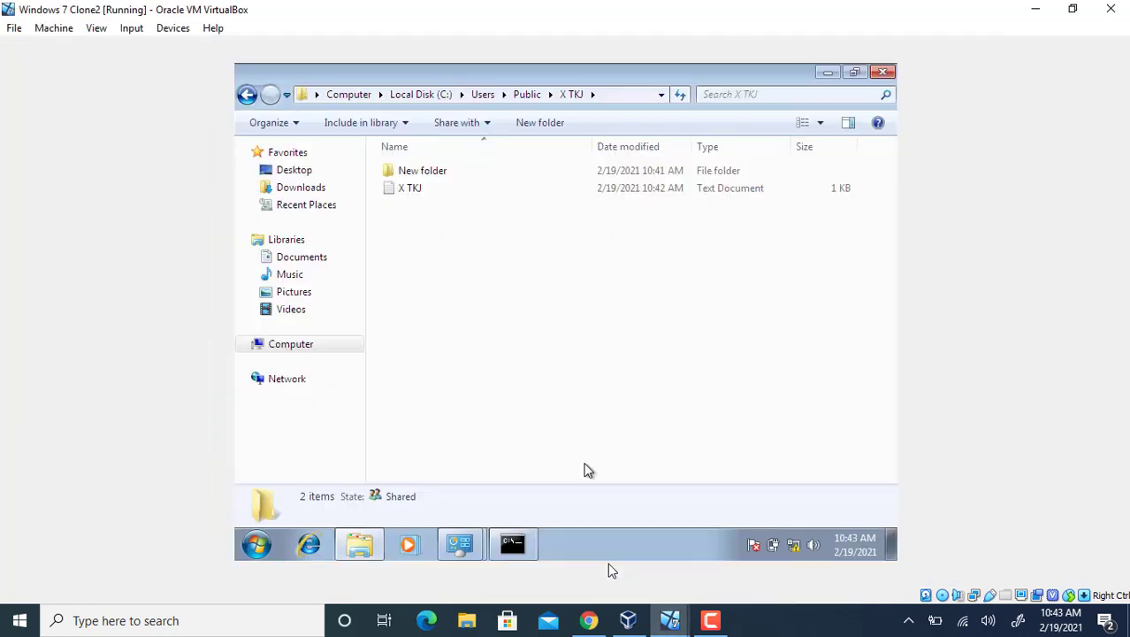
{"action": "left_click", "coordinate": [793, 544]}
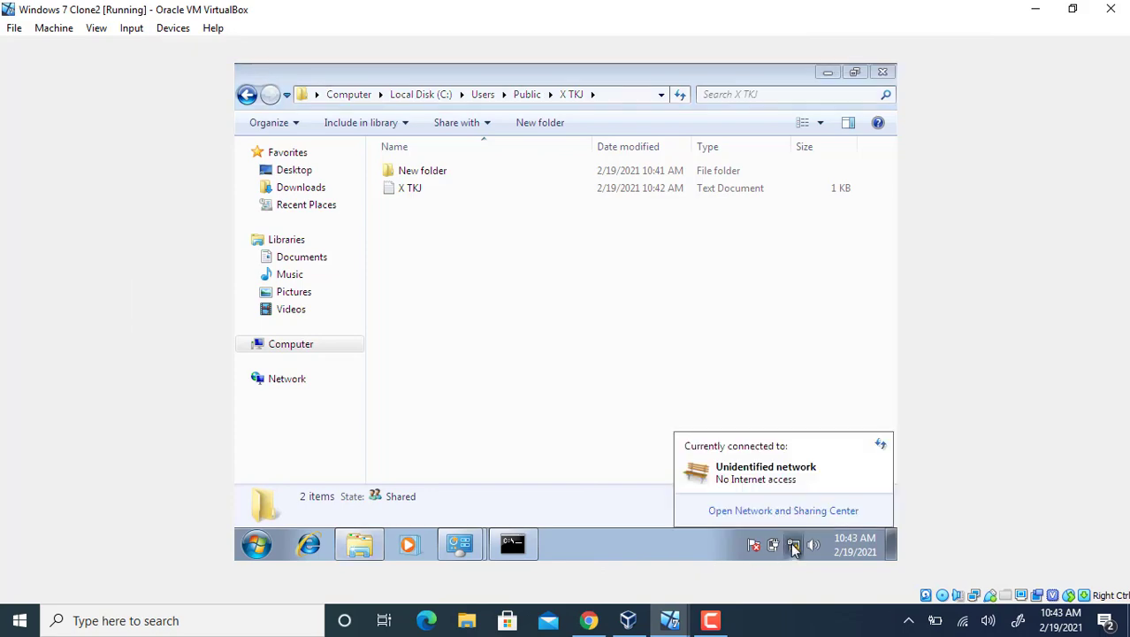
{"action": "left_click", "coordinate": [750, 511]}
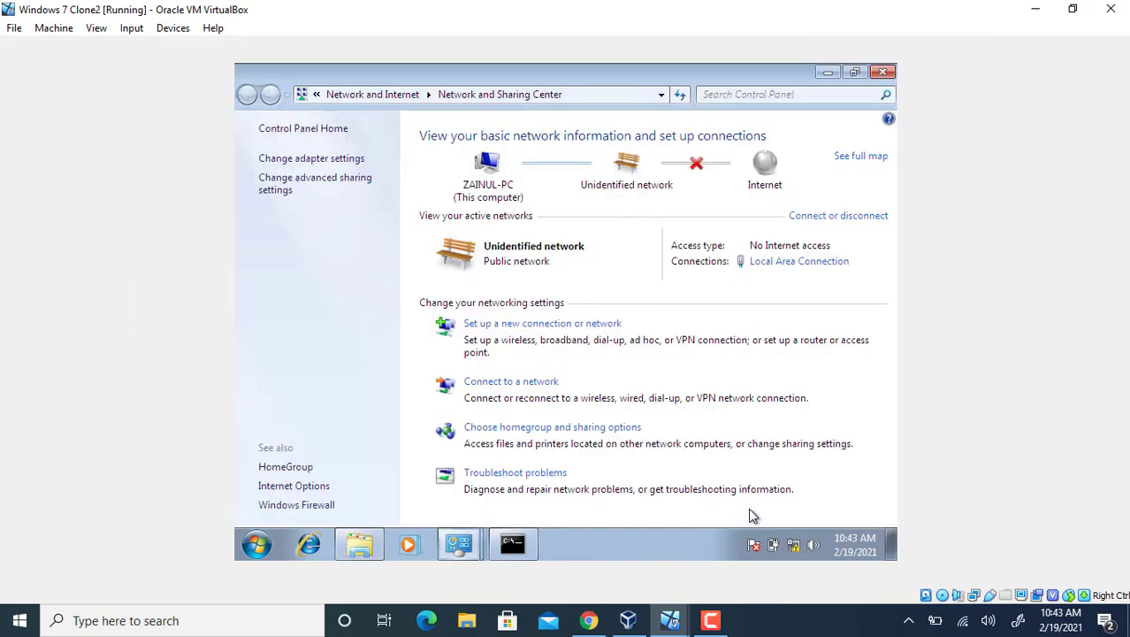
{"action": "left_click", "coordinate": [298, 180]}
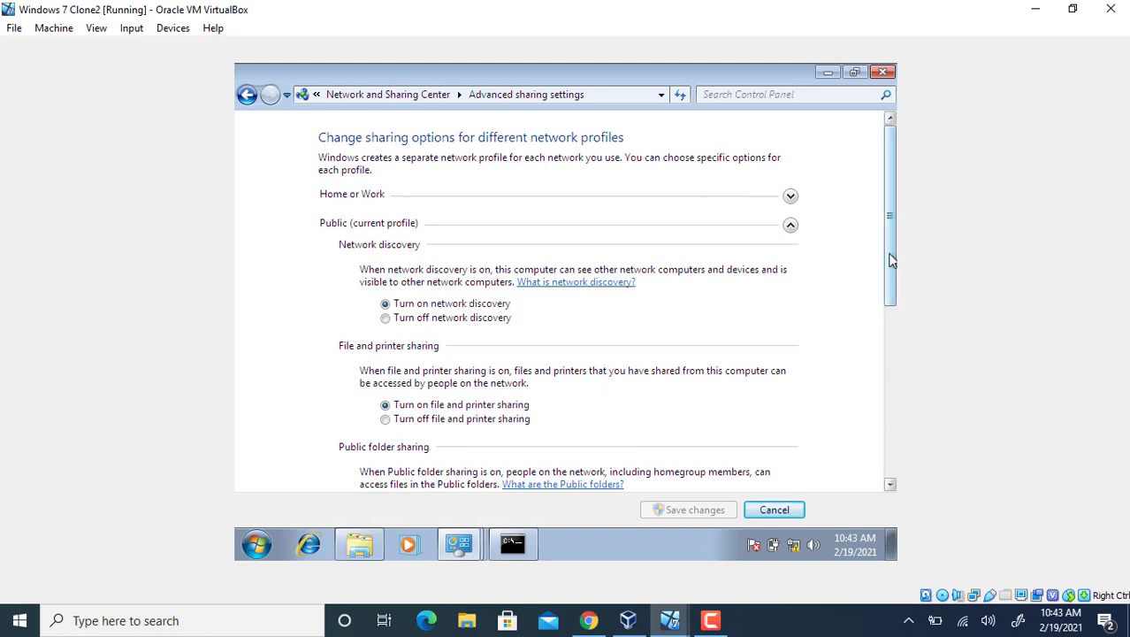
{"action": "left_click_drag", "start_coordinate": [891, 259], "coordinate": [894, 466]}
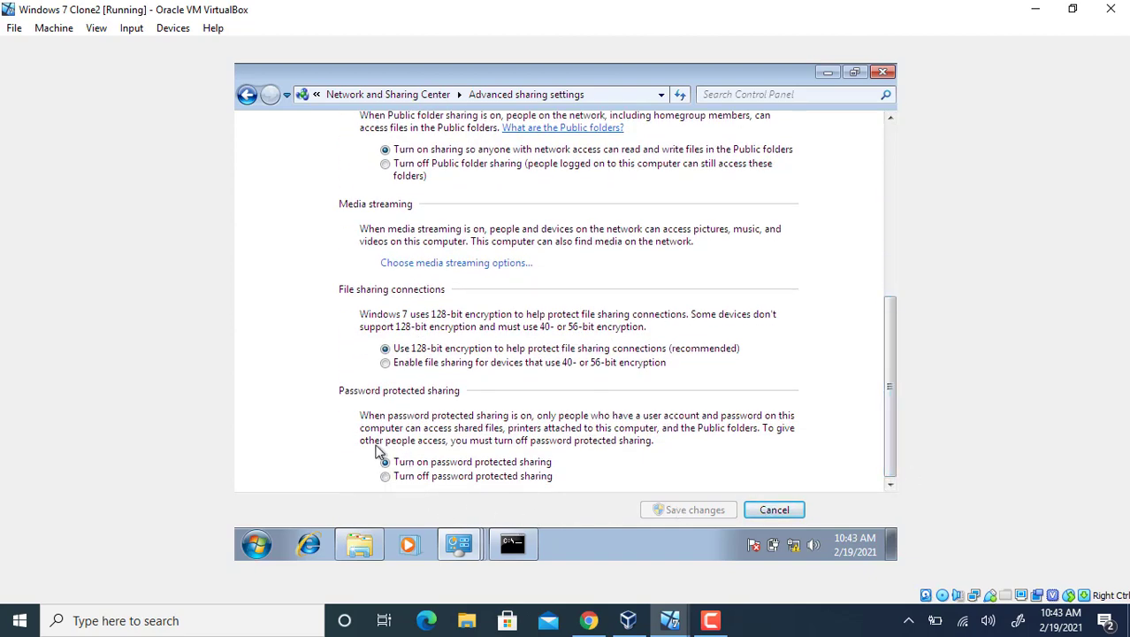
{"action": "left_click", "coordinate": [385, 476]}
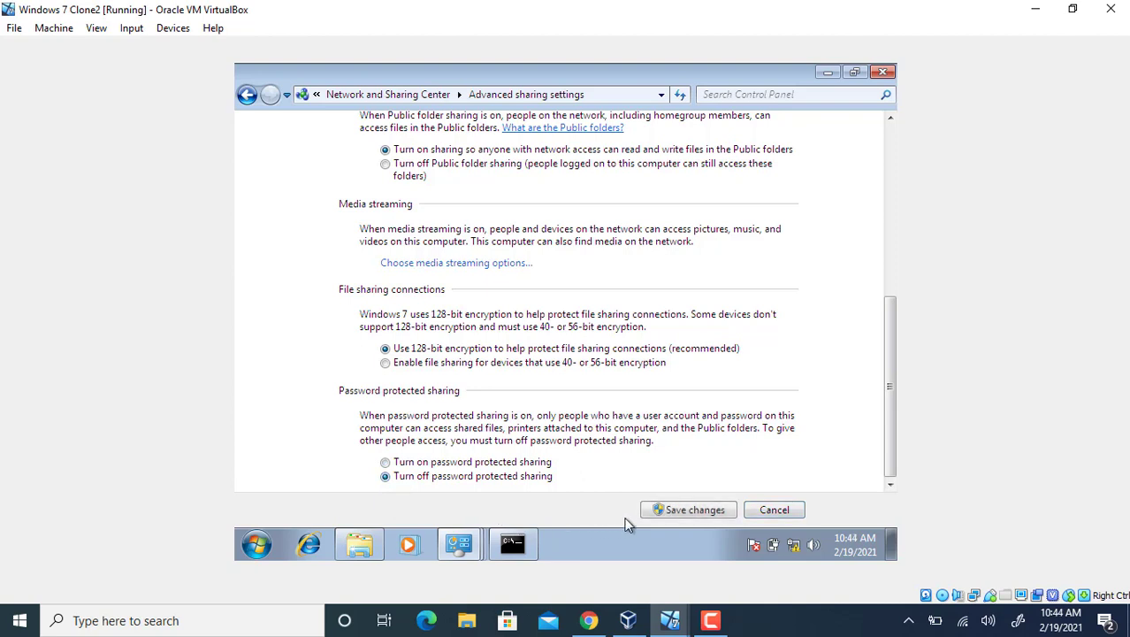
{"action": "left_click", "coordinate": [681, 513]}
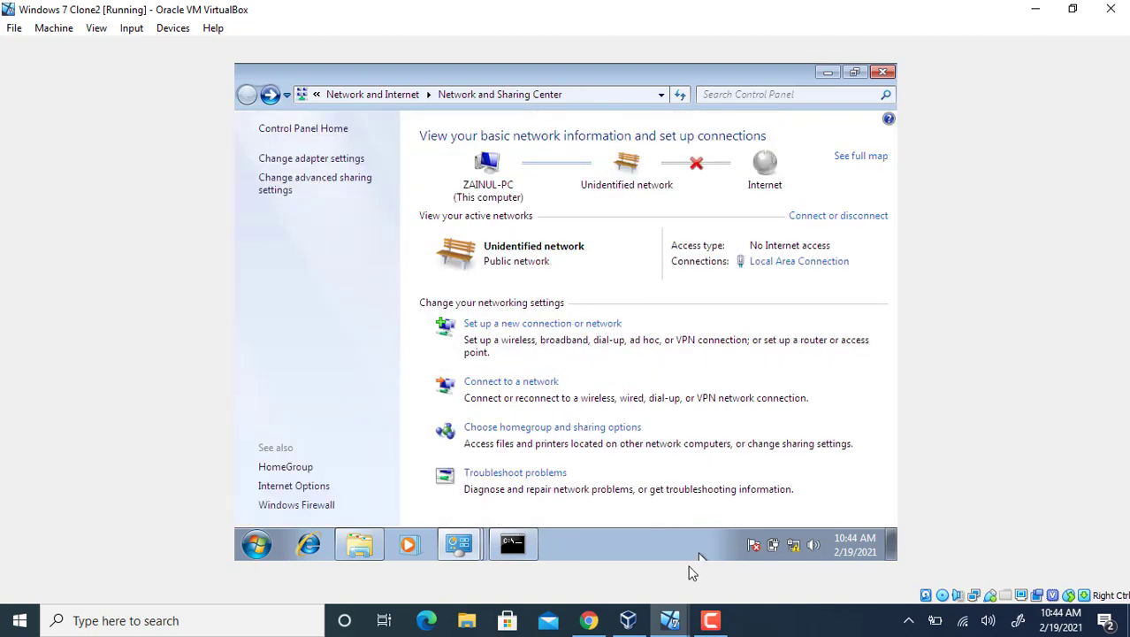
Return to the win10 Clone2 virtual machine and close its Network and Sharing Center and Settings windows
{"action": "mouse_move", "coordinate": [672, 625]}
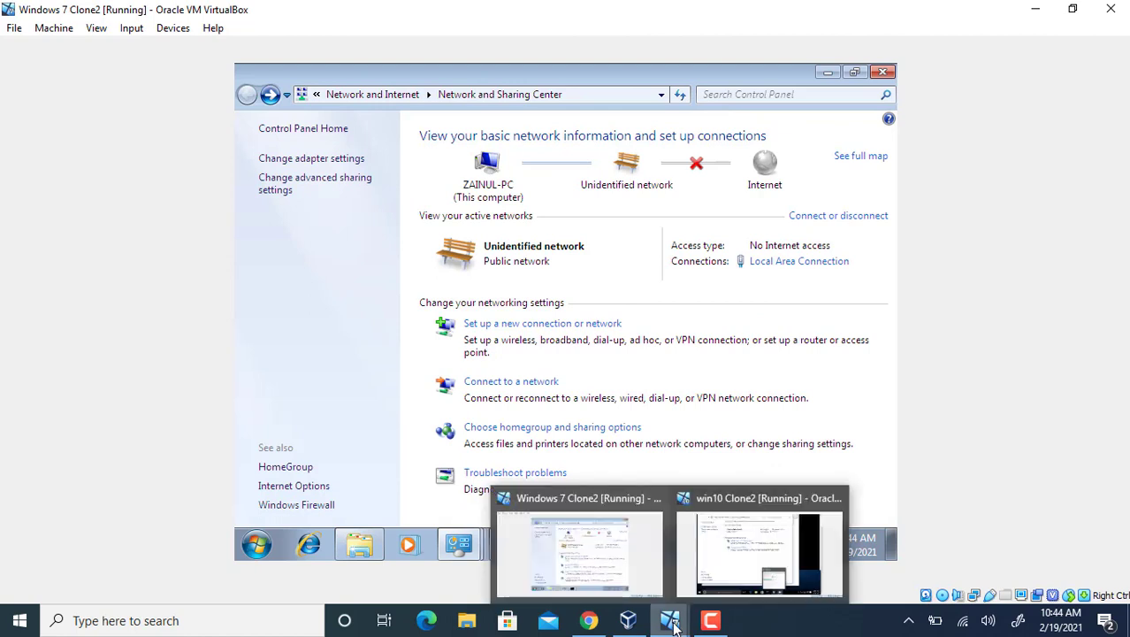
{"action": "left_click", "coordinate": [759, 553]}
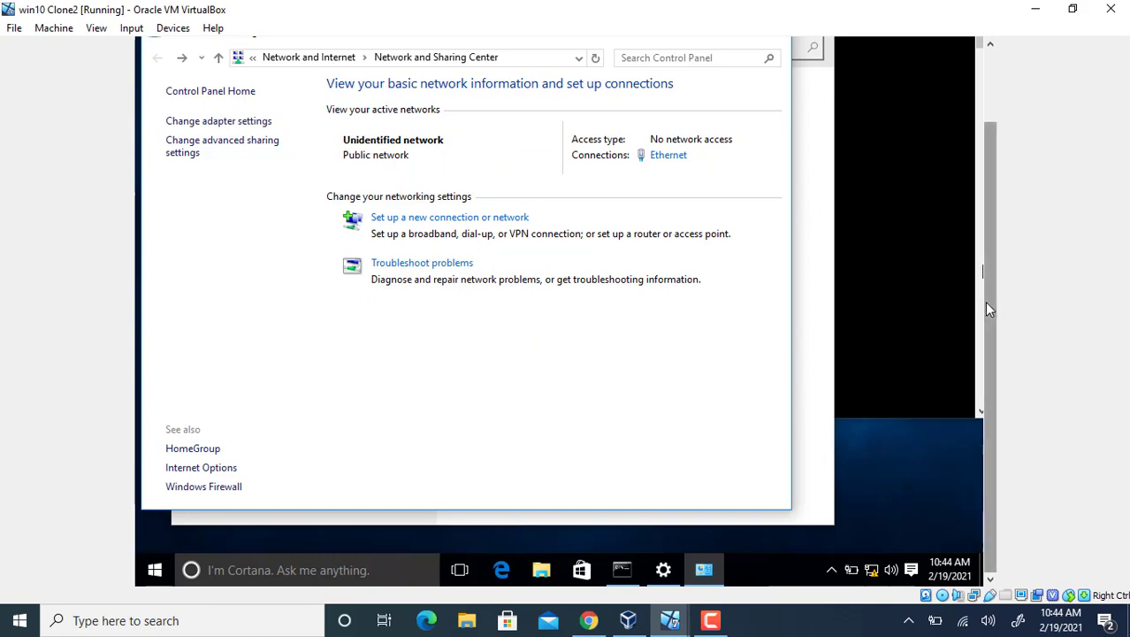
{"action": "left_click_drag", "start_coordinate": [984, 300], "coordinate": [980, 185]}
{"action": "left_click", "coordinate": [772, 118]}
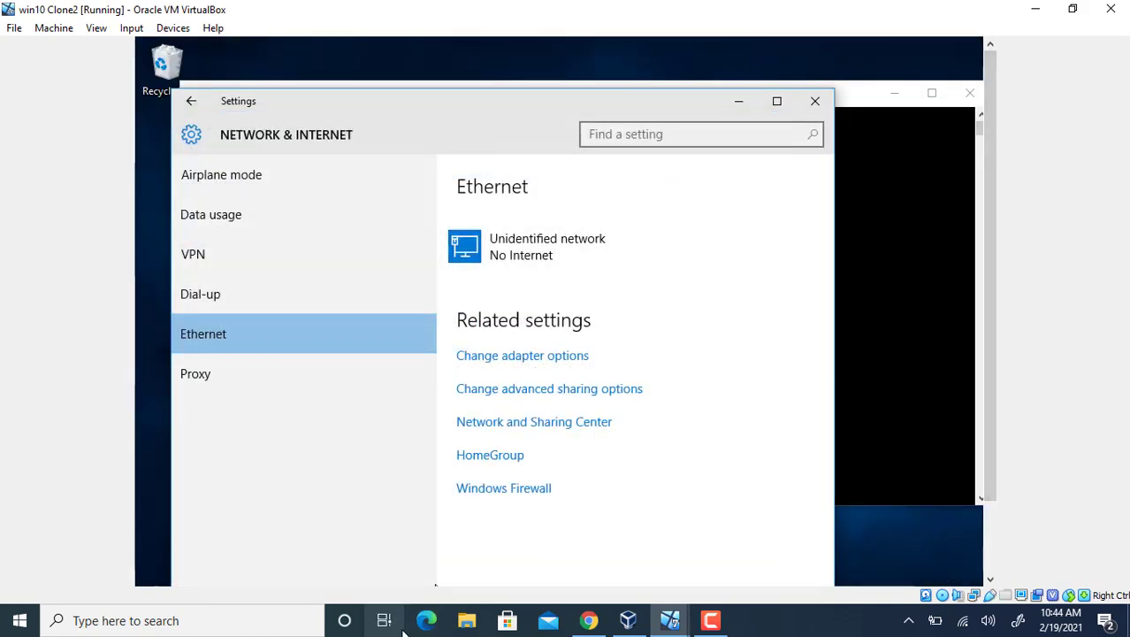
{"action": "type", "text": "r"}
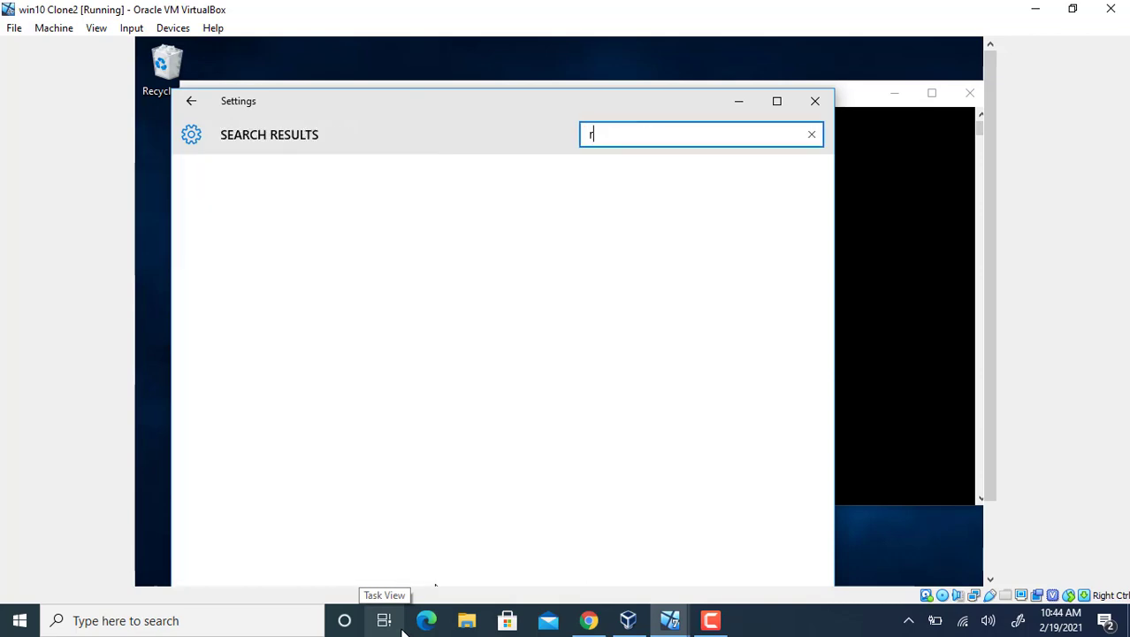
{"action": "left_click", "coordinate": [815, 101]}
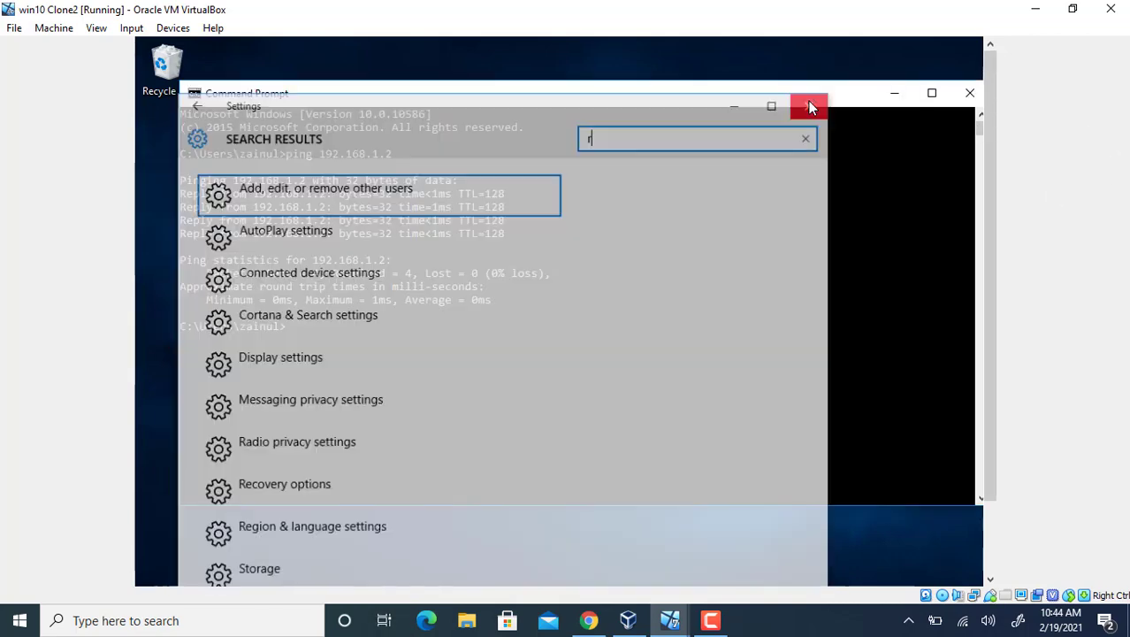
Try to open the network path \\192.168.1.3 through the host computer's Run dialog
{"action": "left_click", "coordinate": [139, 622]}
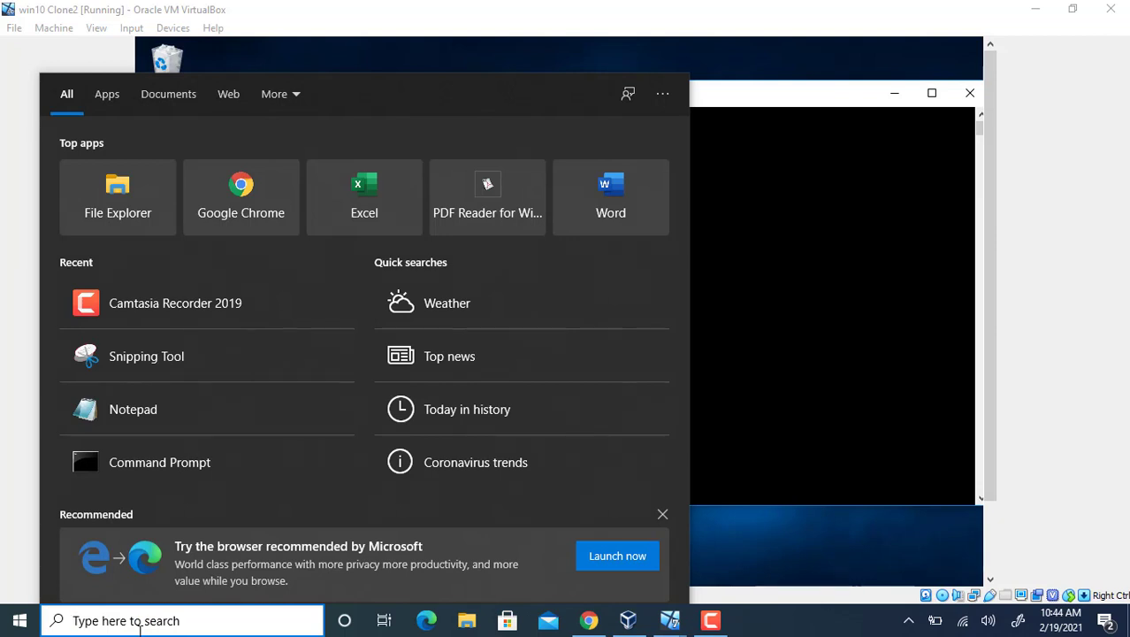
{"action": "key", "text": "super+r"}
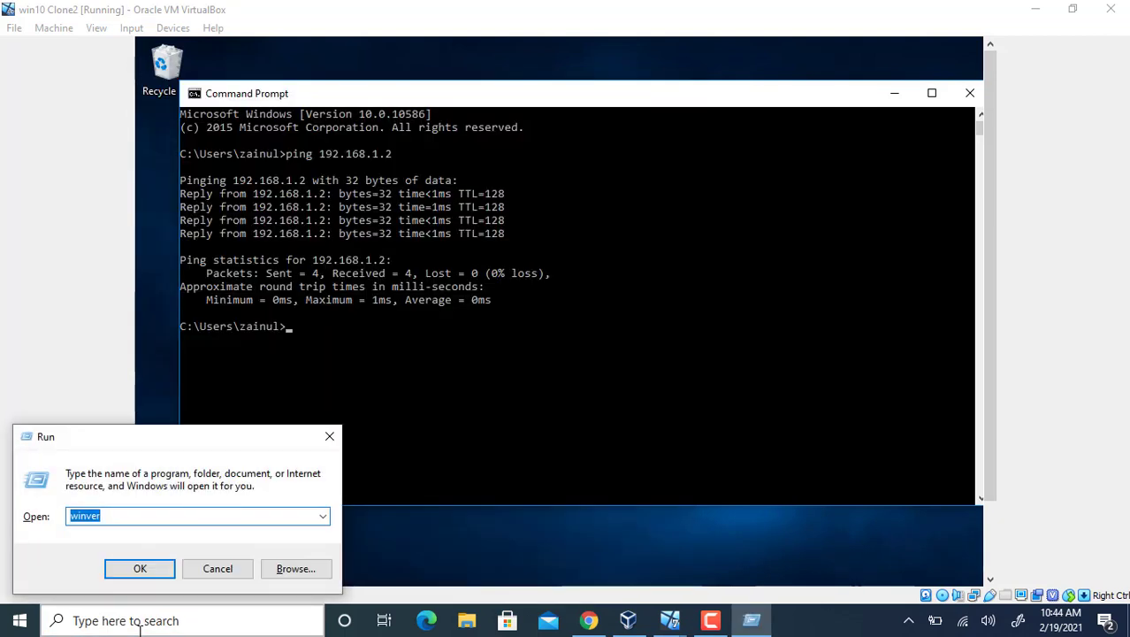
{"action": "type", "text": "\\\\"}
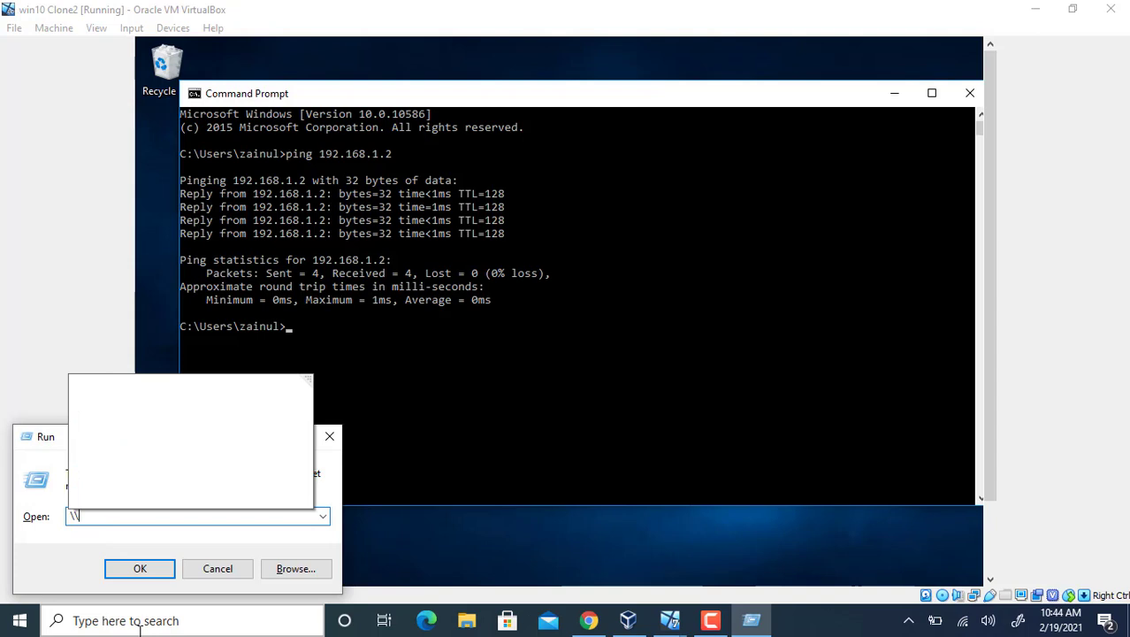
{"action": "type", "text": "192.168.1.3"}
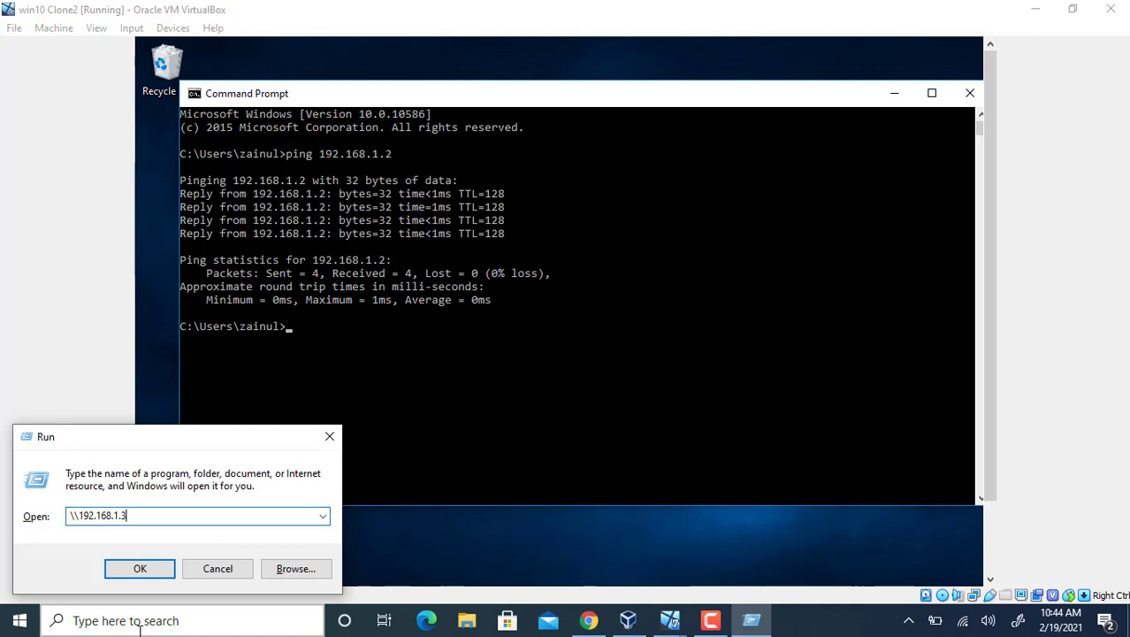
{"action": "key", "text": "Return"}
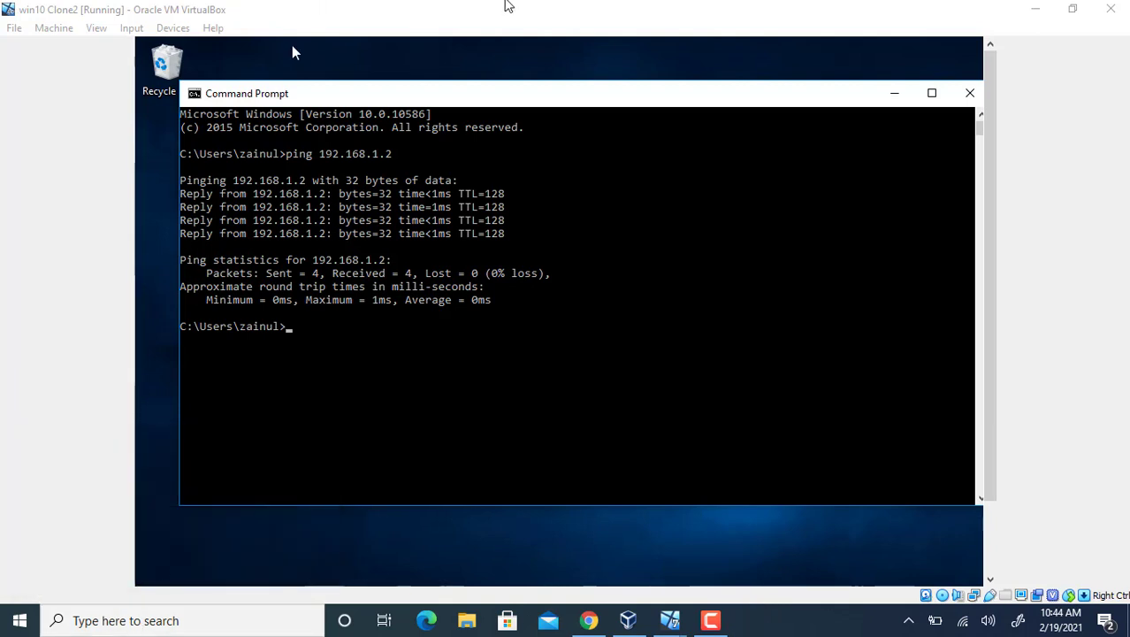
Minimize the win10 Clone2 Command Prompt and check the Windows 7 Clone2 virtual machine's IP configuration with ipconfig
{"action": "left_click_drag", "start_coordinate": [802, 101], "coordinate": [647, 108]}
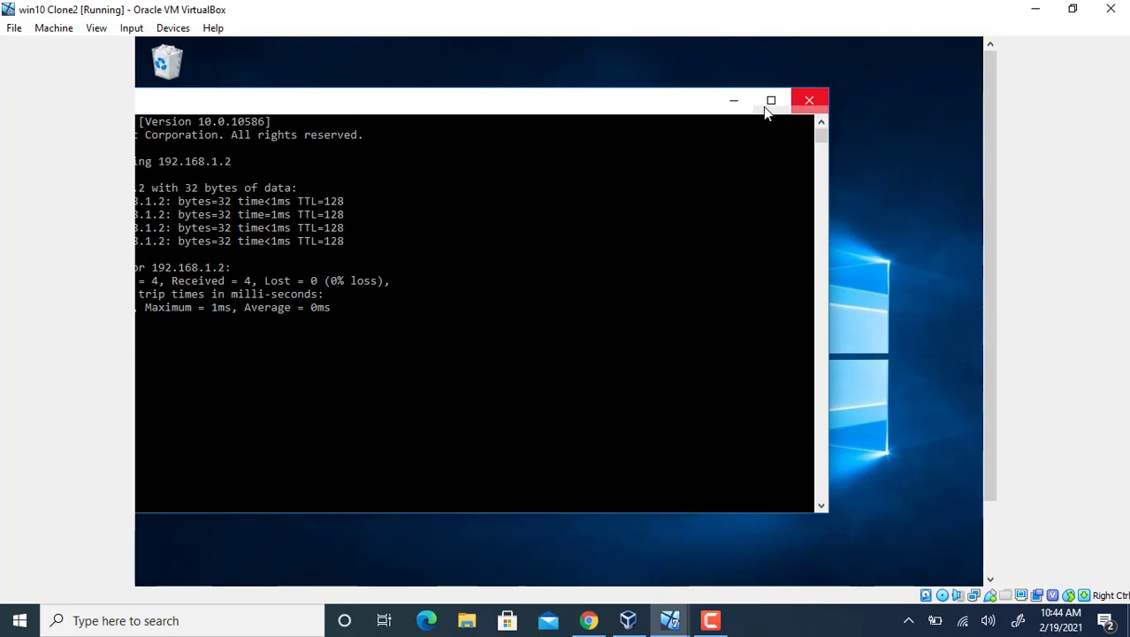
{"action": "left_click", "coordinate": [734, 102]}
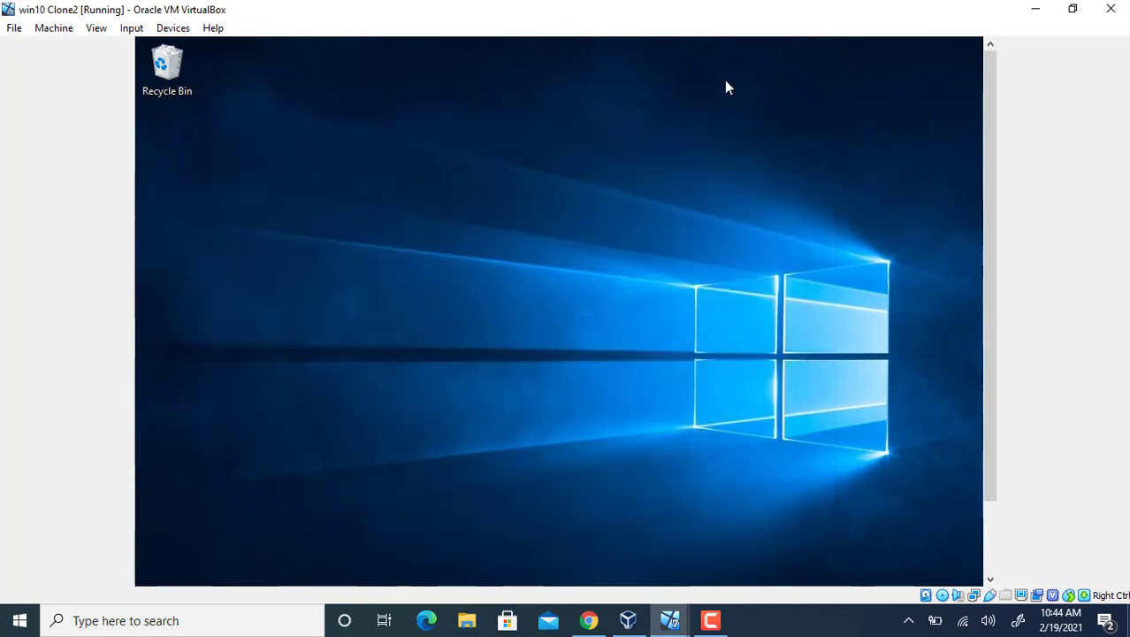
{"action": "left_click", "coordinate": [670, 620]}
{"action": "left_click", "coordinate": [551, 559]}
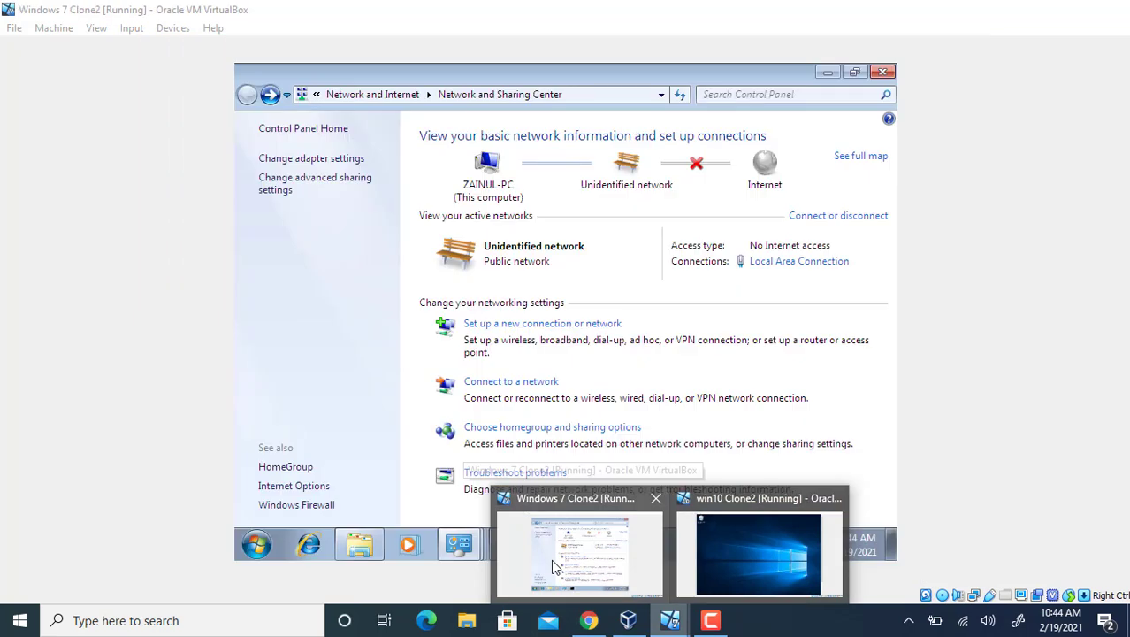
{"action": "left_click", "coordinate": [359, 549]}
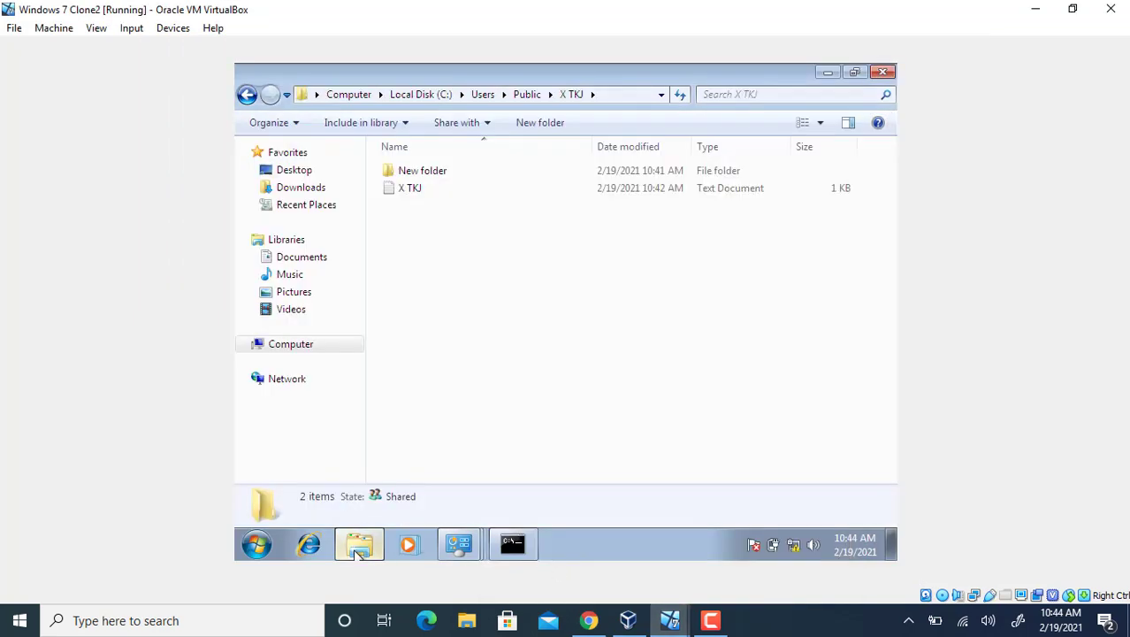
{"action": "left_click", "coordinate": [513, 546]}
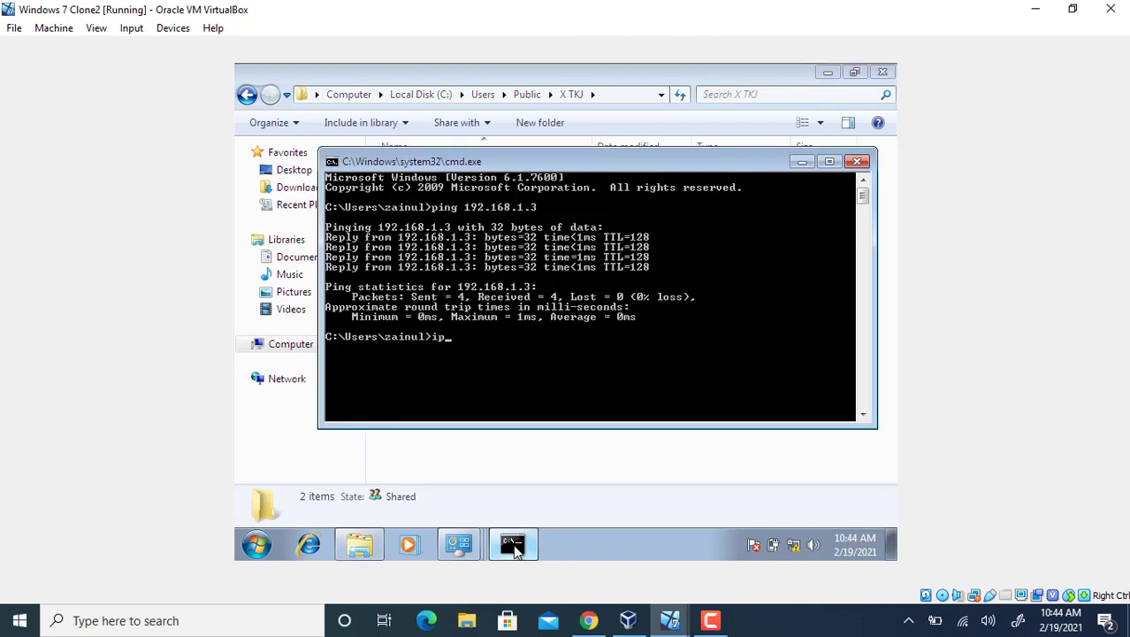
{"action": "key", "text": "Return"}
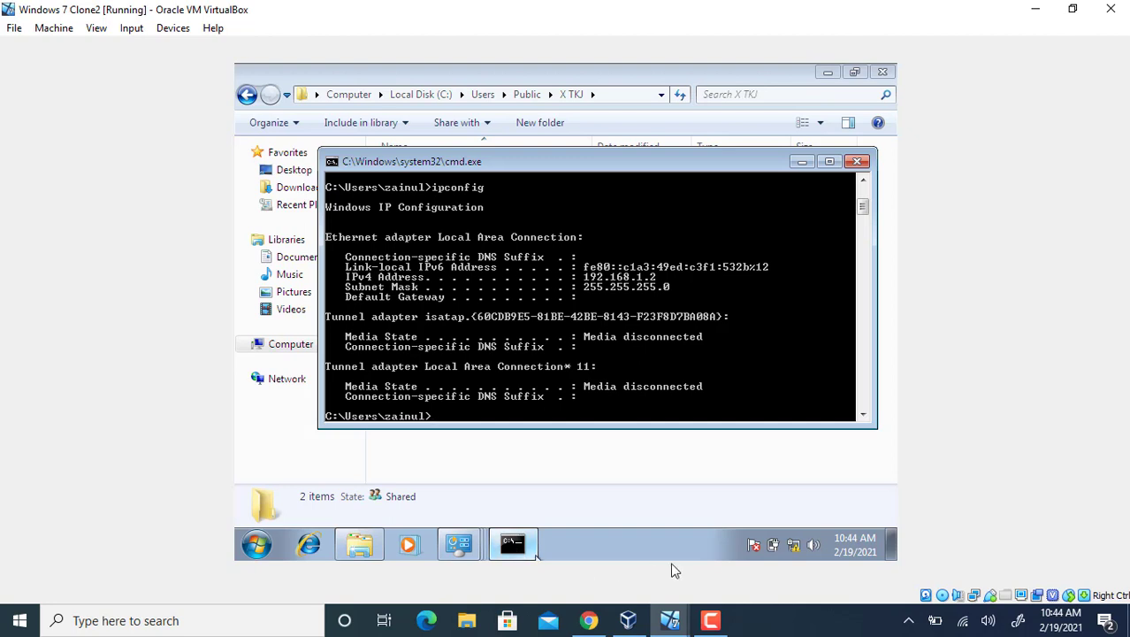
Switch back to the win10 Clone2 virtual machine and open the network path \\192.168.1.2 through its Run dialog
{"action": "mouse_move", "coordinate": [669, 620]}
{"action": "left_click", "coordinate": [766, 556]}
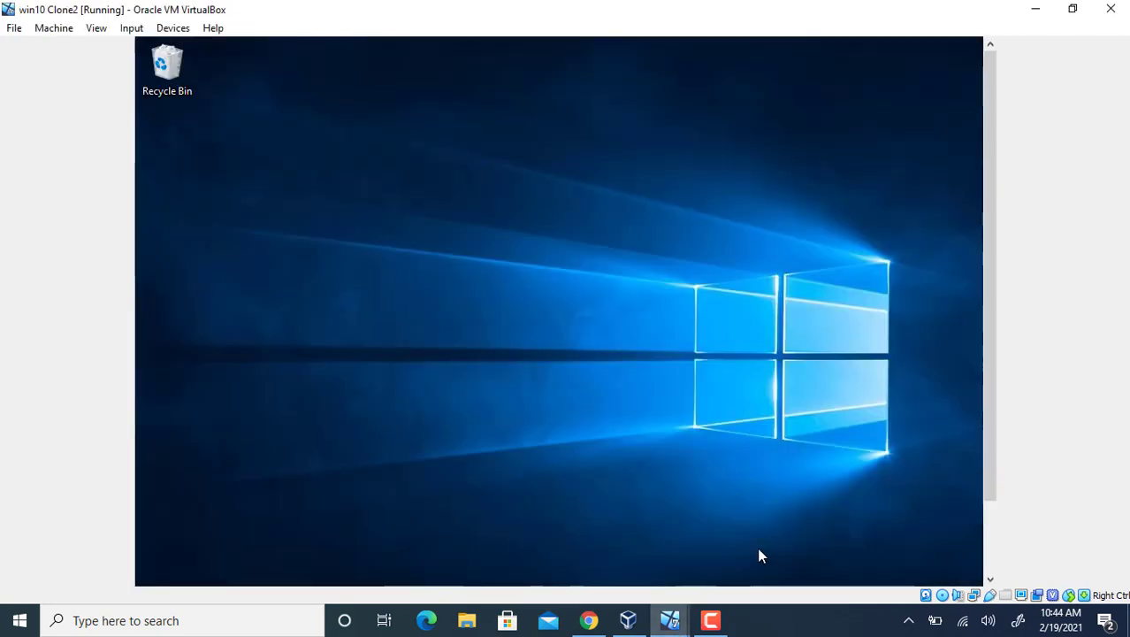
{"action": "key", "text": "super+r"}
{"action": "type", "text": "r"}
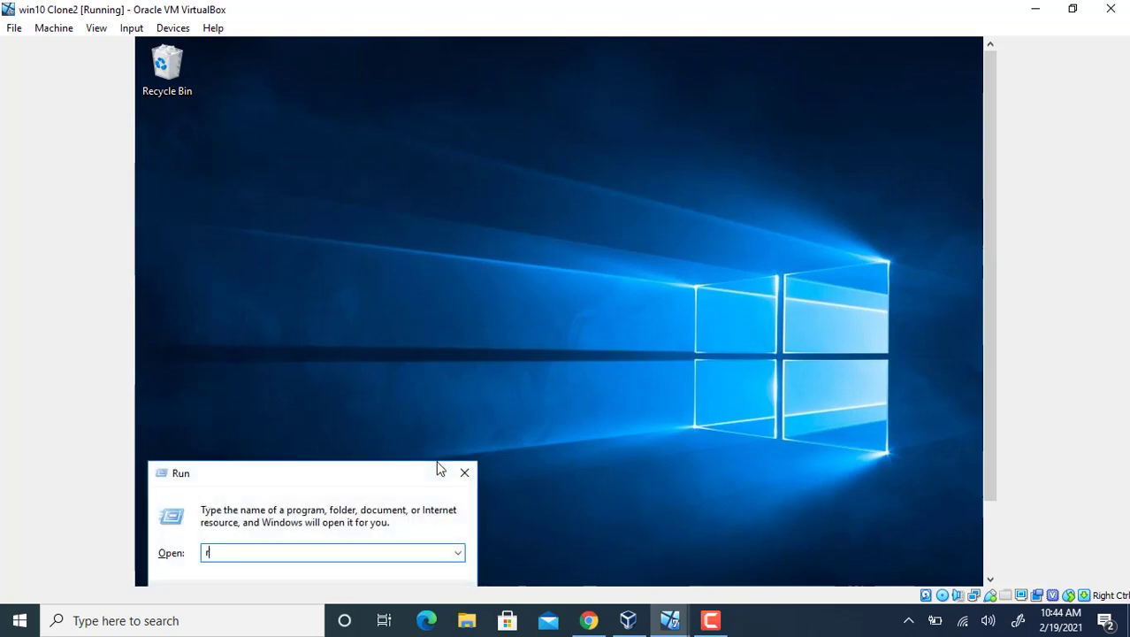
{"action": "key", "text": "BackSpace"}
{"action": "type", "text": "\\\\"}
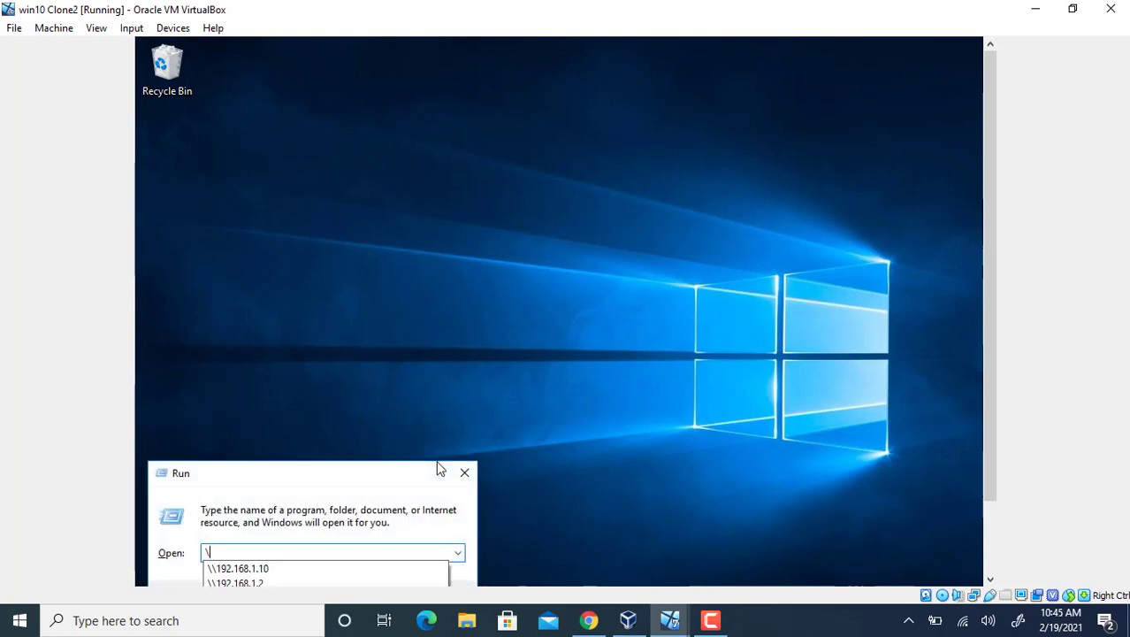
{"action": "key", "text": "Down"}
{"action": "key", "text": "Down"}
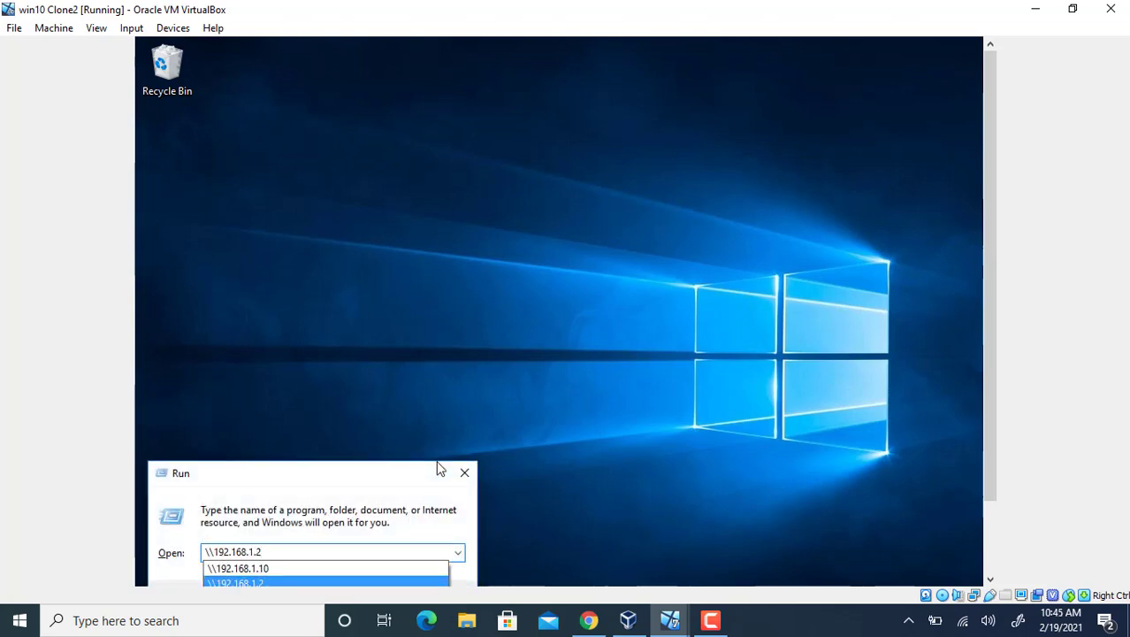
{"action": "key", "text": "Return"}
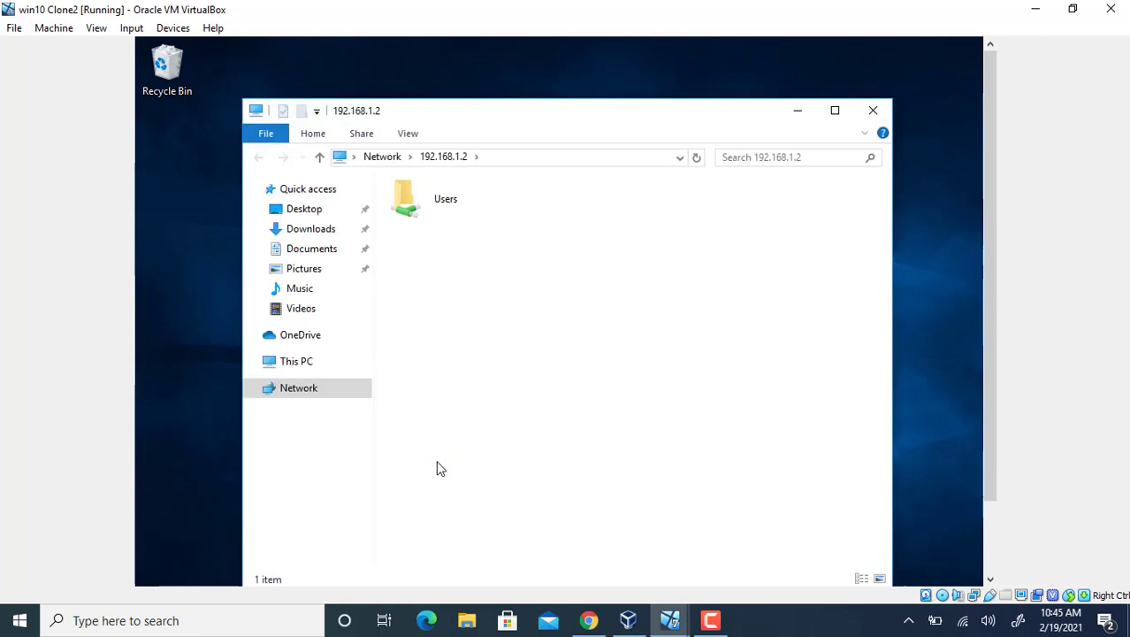
View the X TKJ text document in the shared Users\Public\X TKJ folder, and close the document and the folder window
{"action": "left_click", "coordinate": [413, 214]}
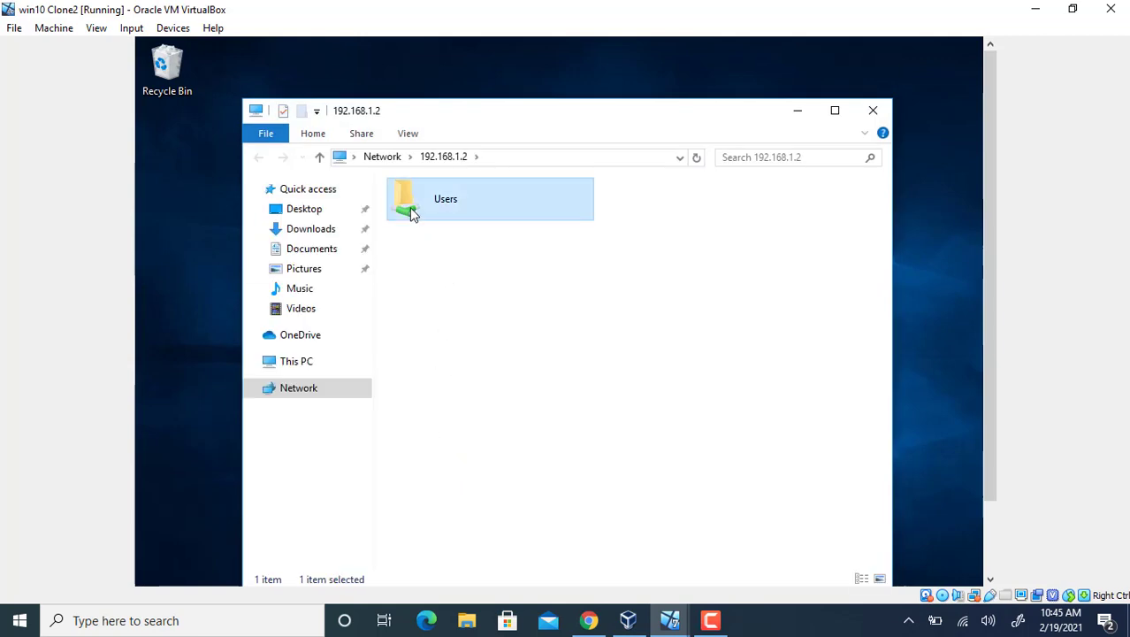
{"action": "double_click", "coordinate": [413, 214]}
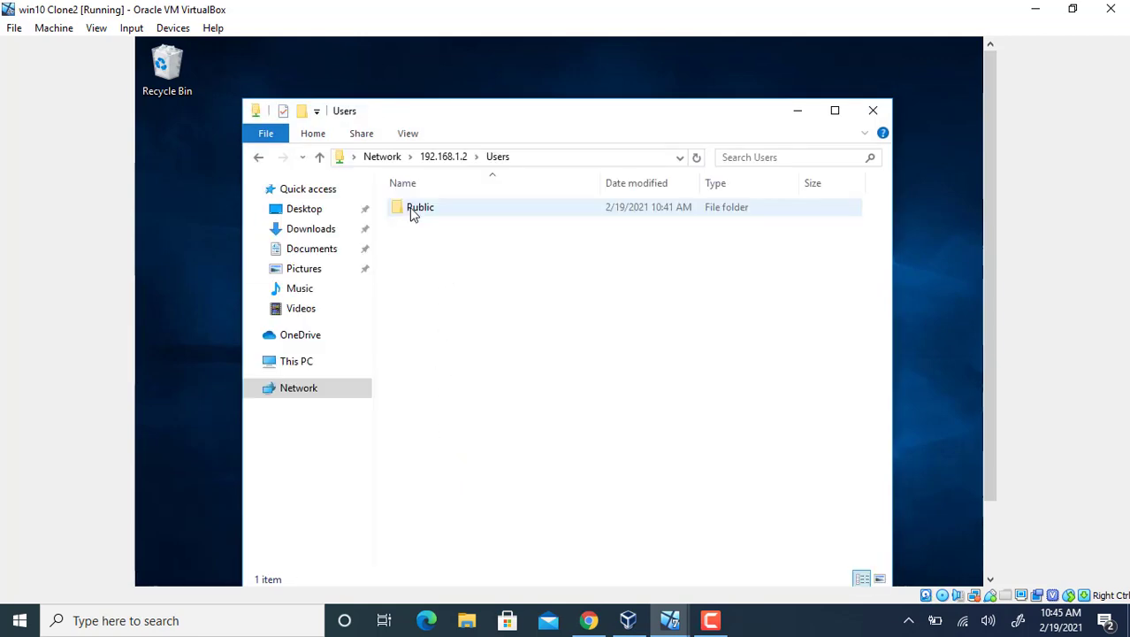
{"action": "double_click", "coordinate": [413, 212]}
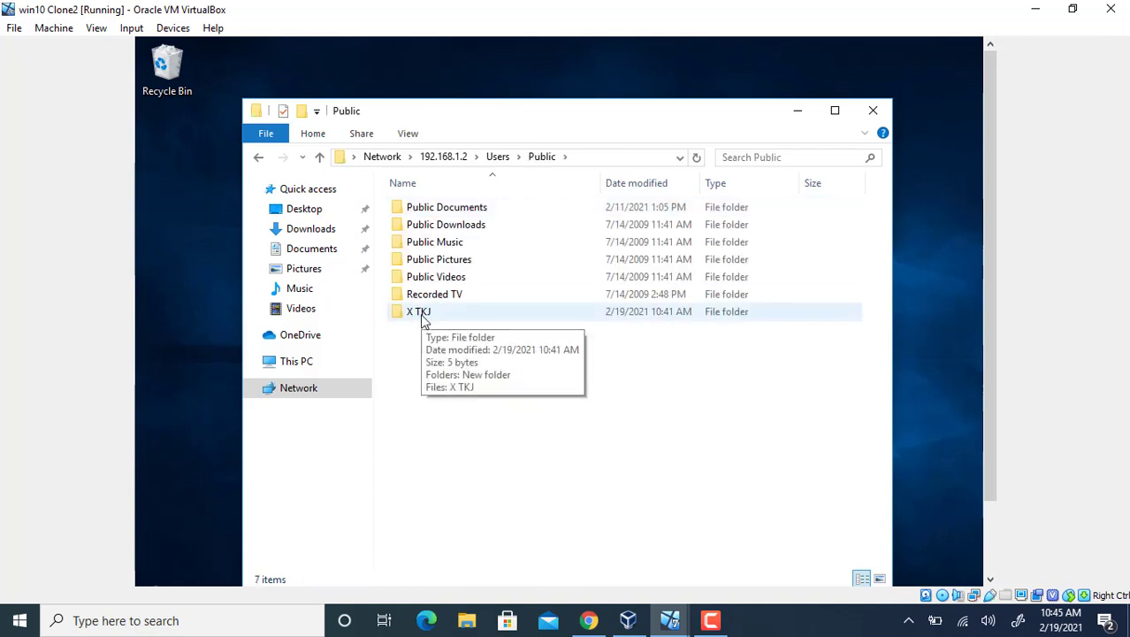
{"action": "double_click", "coordinate": [421, 321]}
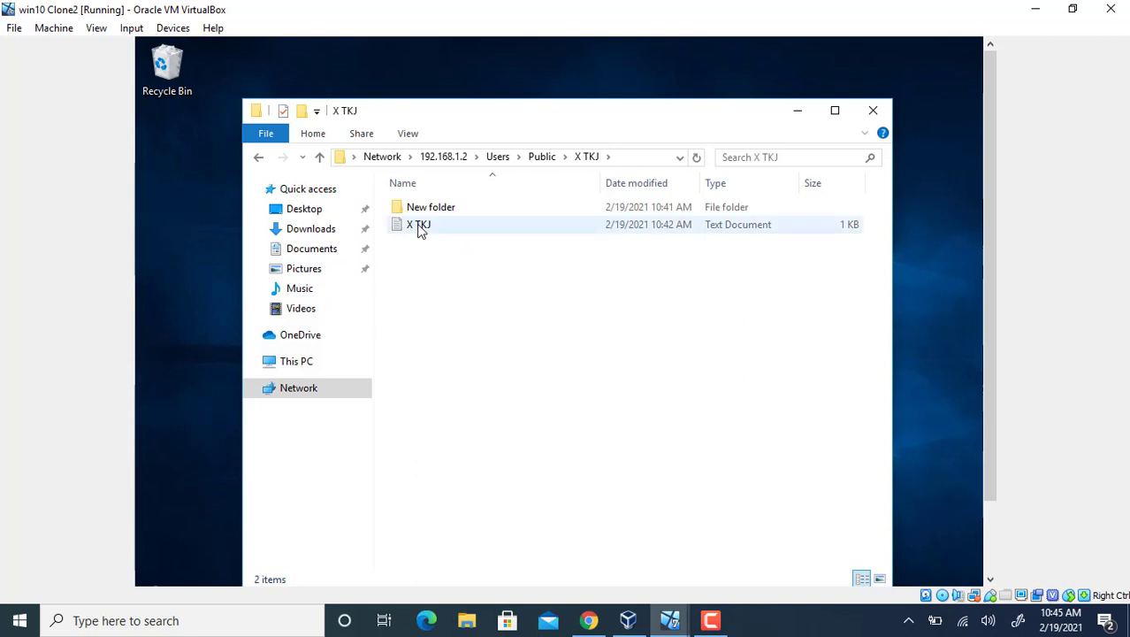
{"action": "double_click", "coordinate": [419, 225]}
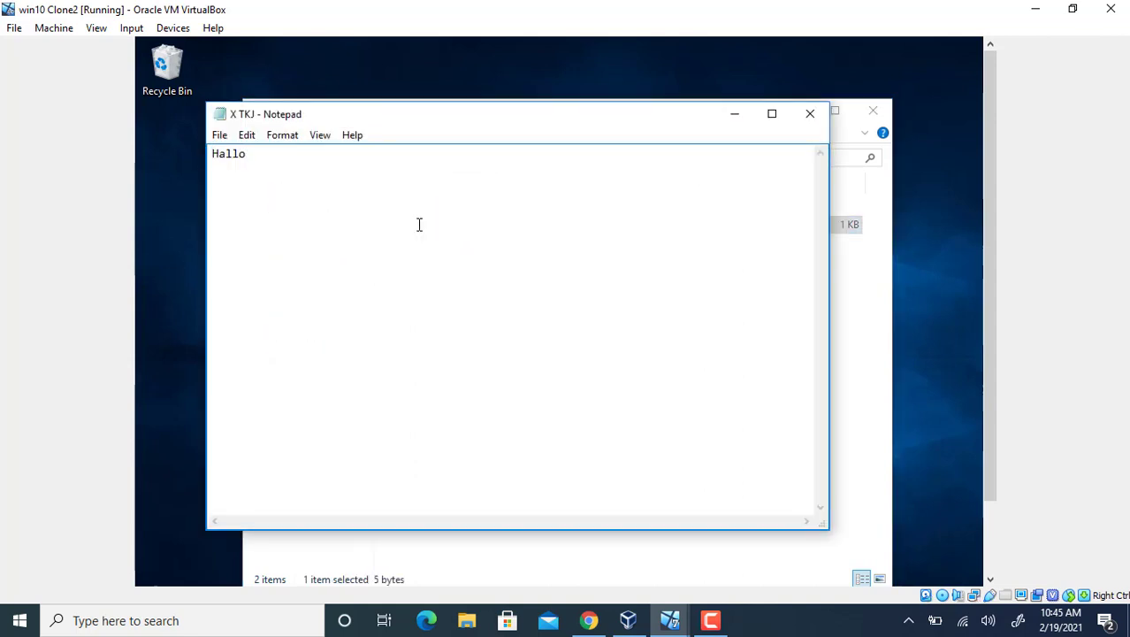
{"action": "left_click", "coordinate": [810, 113]}
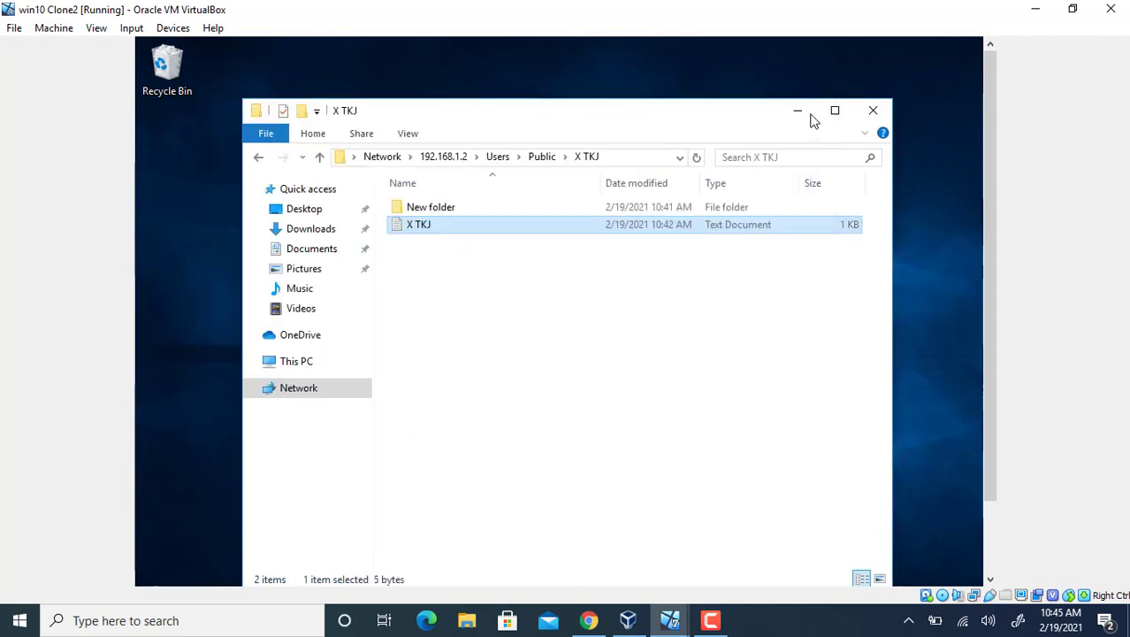
{"action": "left_click", "coordinate": [871, 112]}
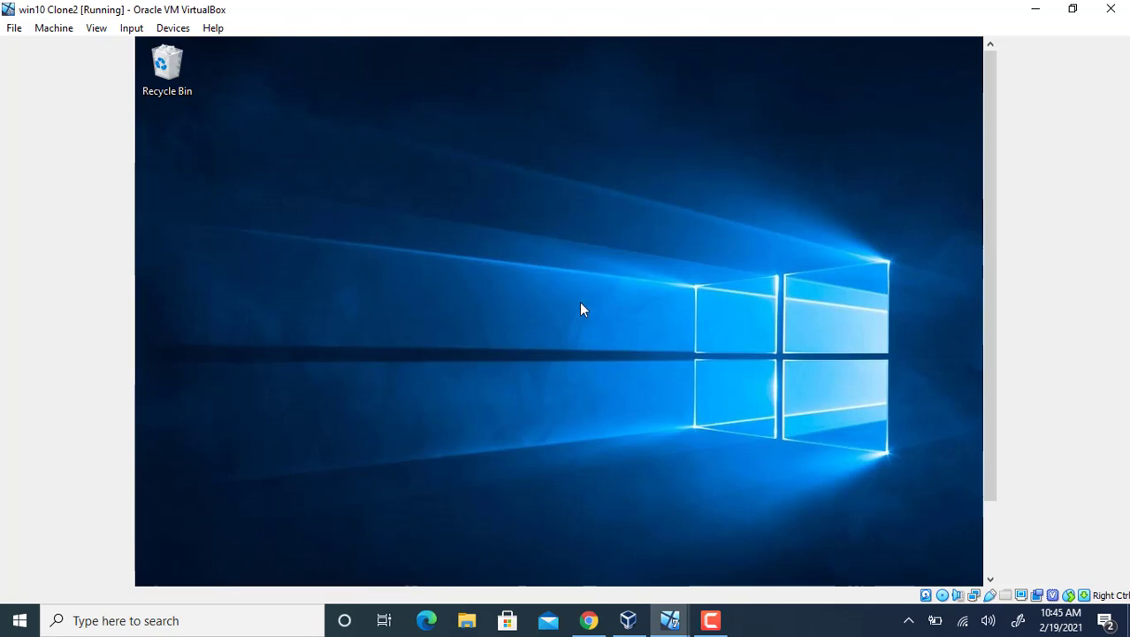
Create a folder named 10 TKJ in the Documents folder of the win10 Clone2 virtual machine
{"action": "left_click", "coordinate": [670, 619]}
{"action": "left_click", "coordinate": [730, 567]}
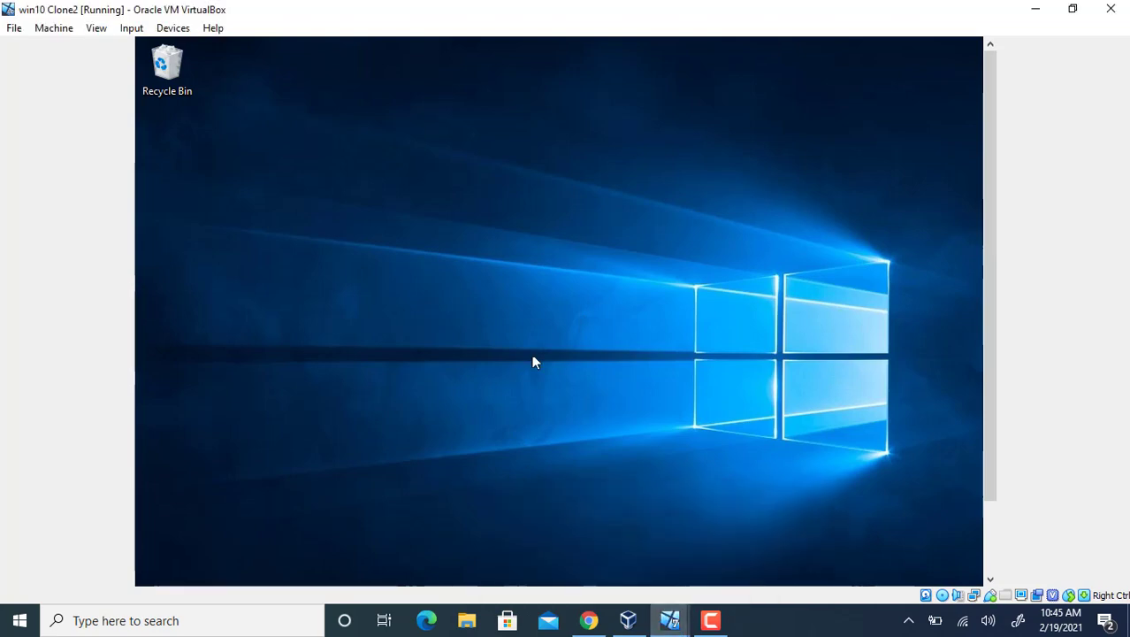
{"action": "left_click_drag", "start_coordinate": [994, 222], "coordinate": [1017, 306]}
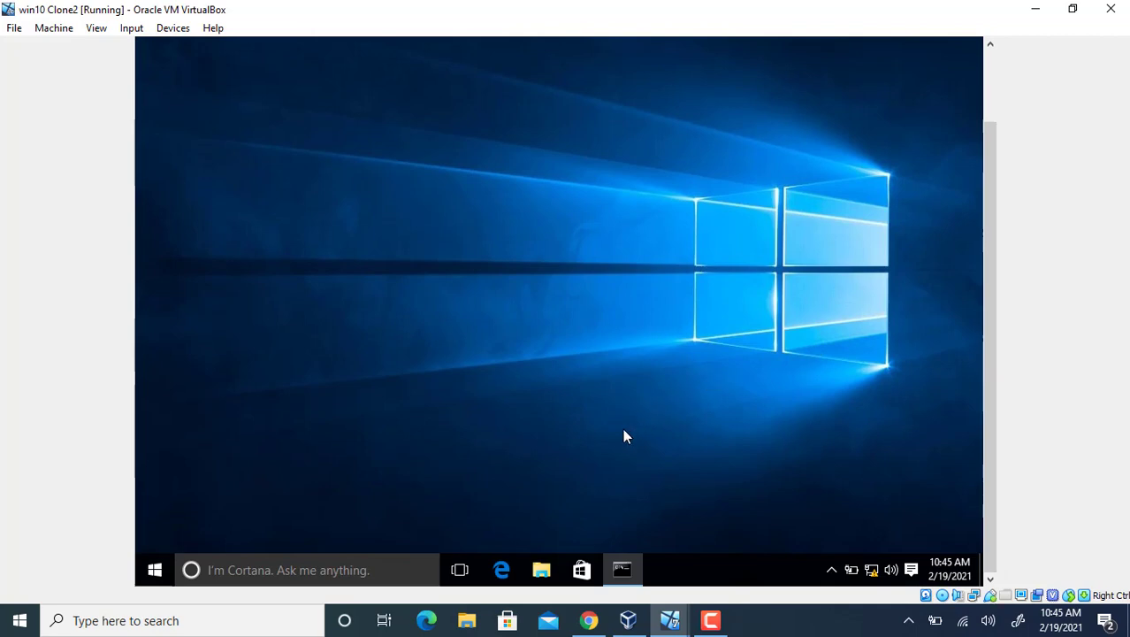
{"action": "left_click", "coordinate": [541, 570]}
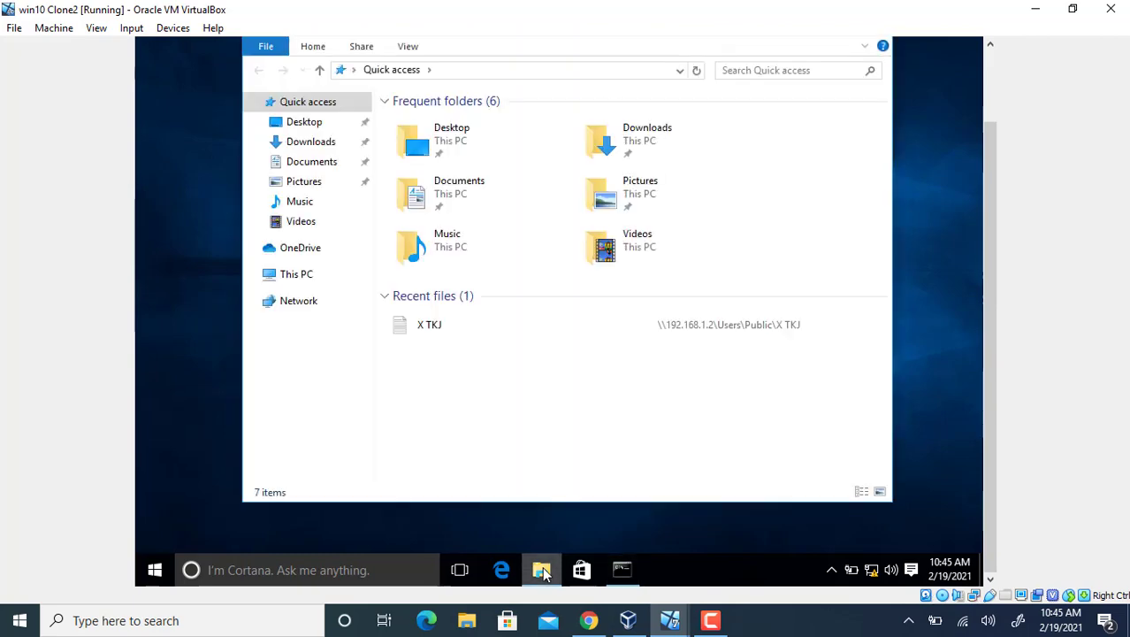
{"action": "left_click", "coordinate": [457, 198]}
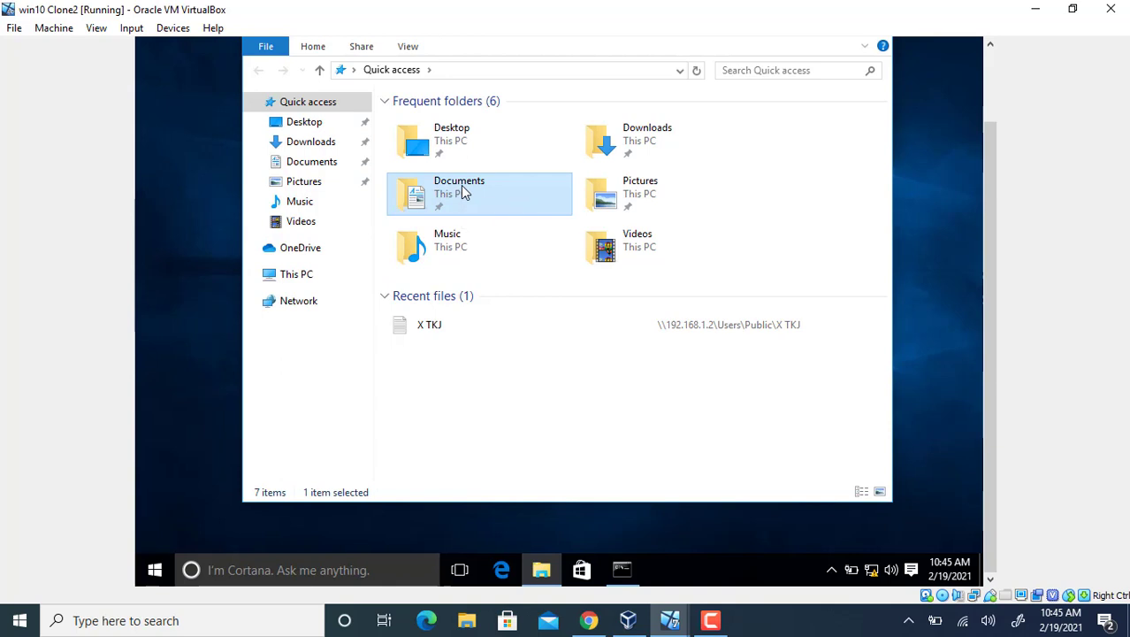
{"action": "double_click", "coordinate": [463, 191]}
{"action": "right_click", "coordinate": [465, 188]}
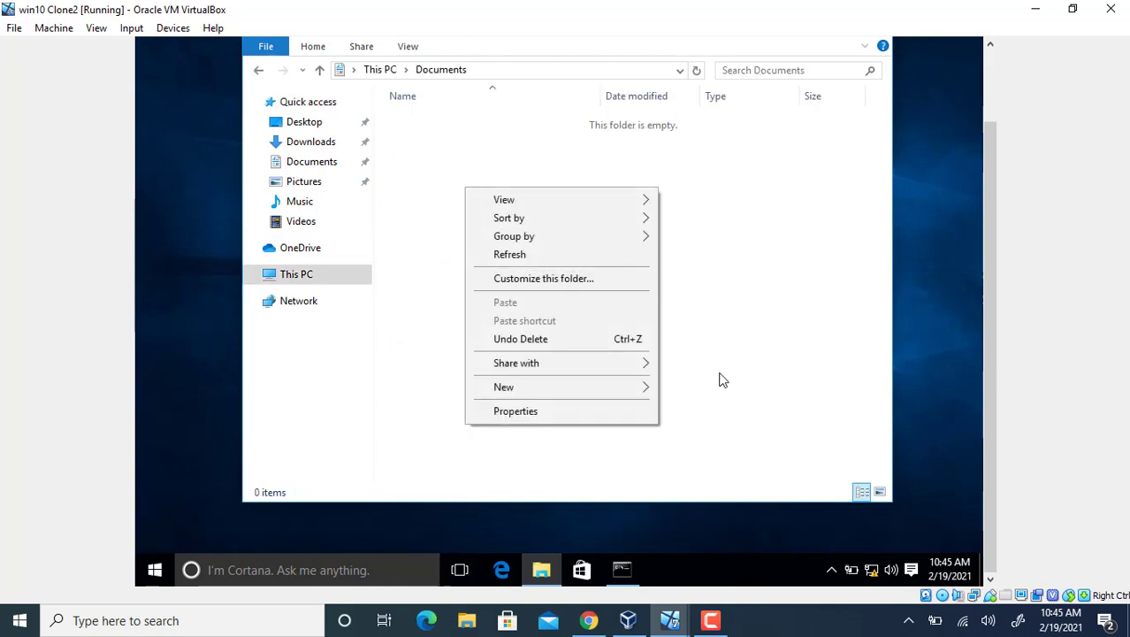
{"action": "mouse_move", "coordinate": [646, 390]}
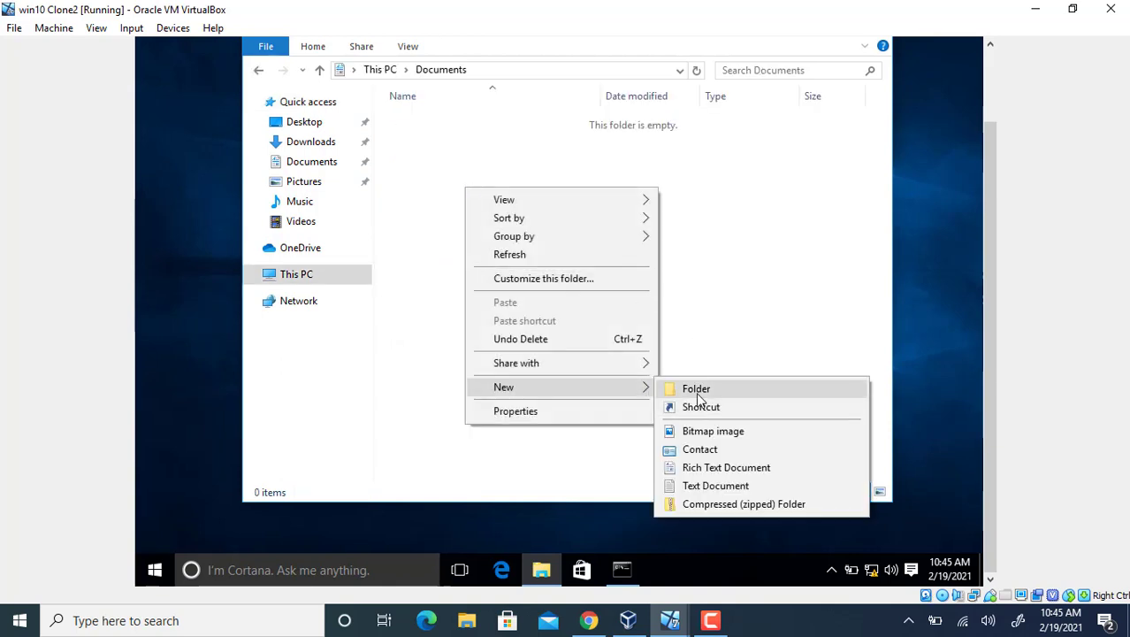
{"action": "left_click", "coordinate": [697, 393]}
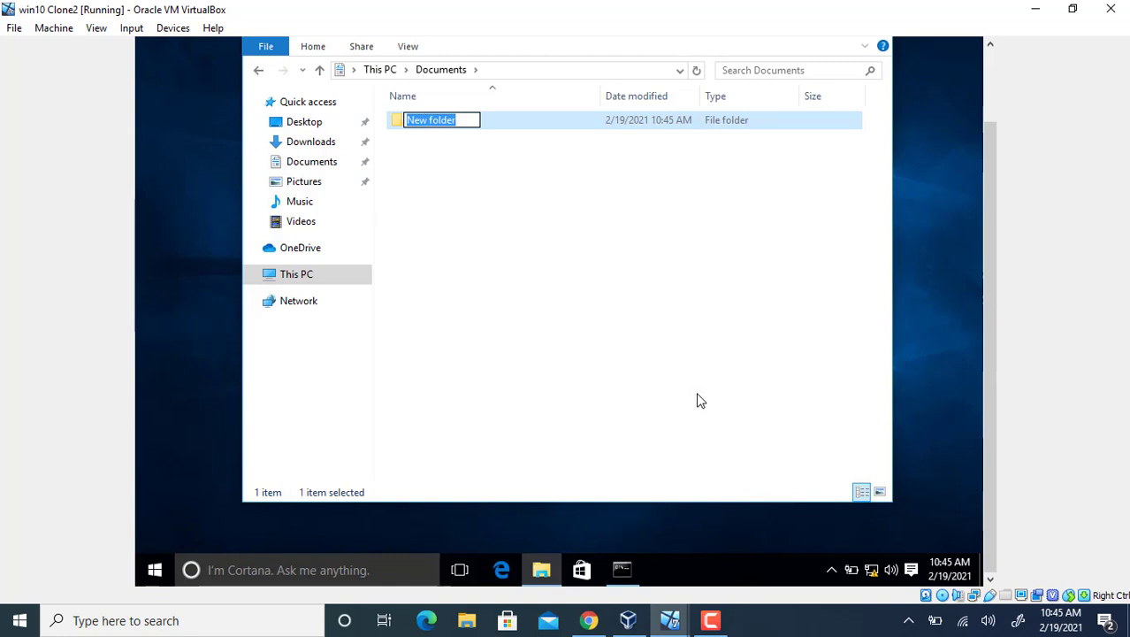
{"action": "type", "text": "10 TKJ"}
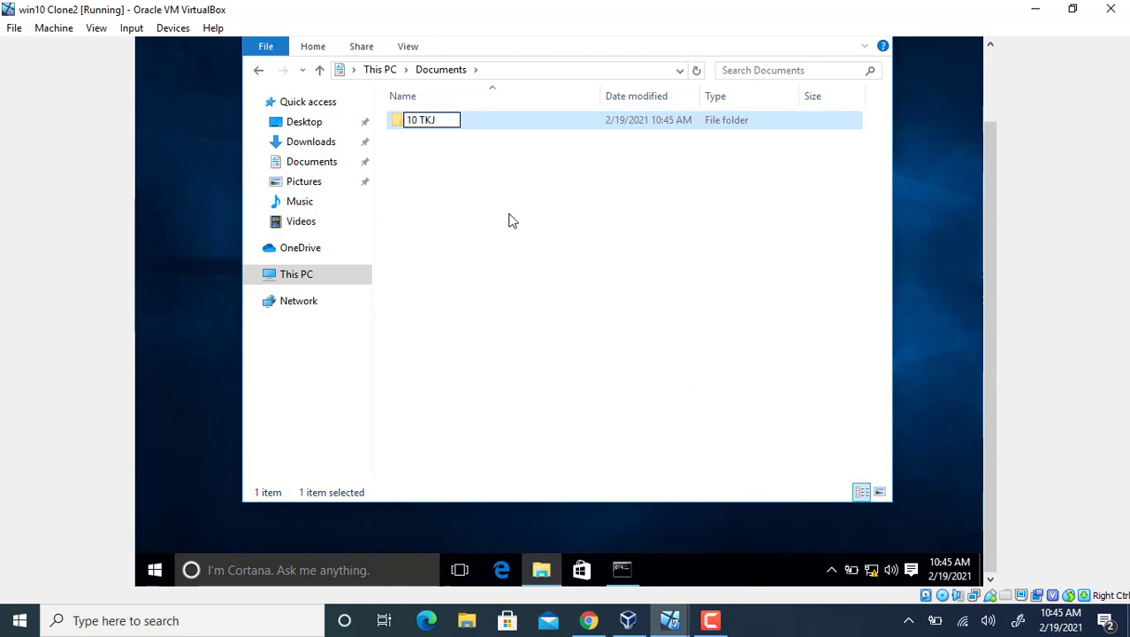
{"action": "left_click", "coordinate": [469, 174]}
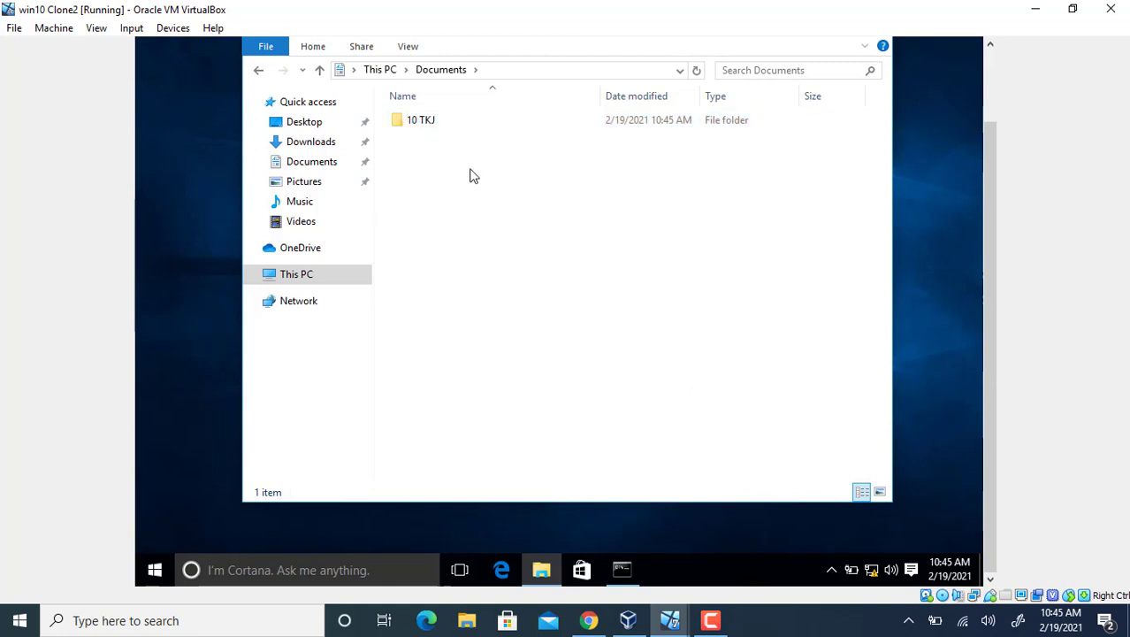
Open the 10 TKJ folder in Documents and create a text document named 10 TKJ inside it
{"action": "left_click", "coordinate": [431, 130]}
{"action": "right_click", "coordinate": [431, 130]}
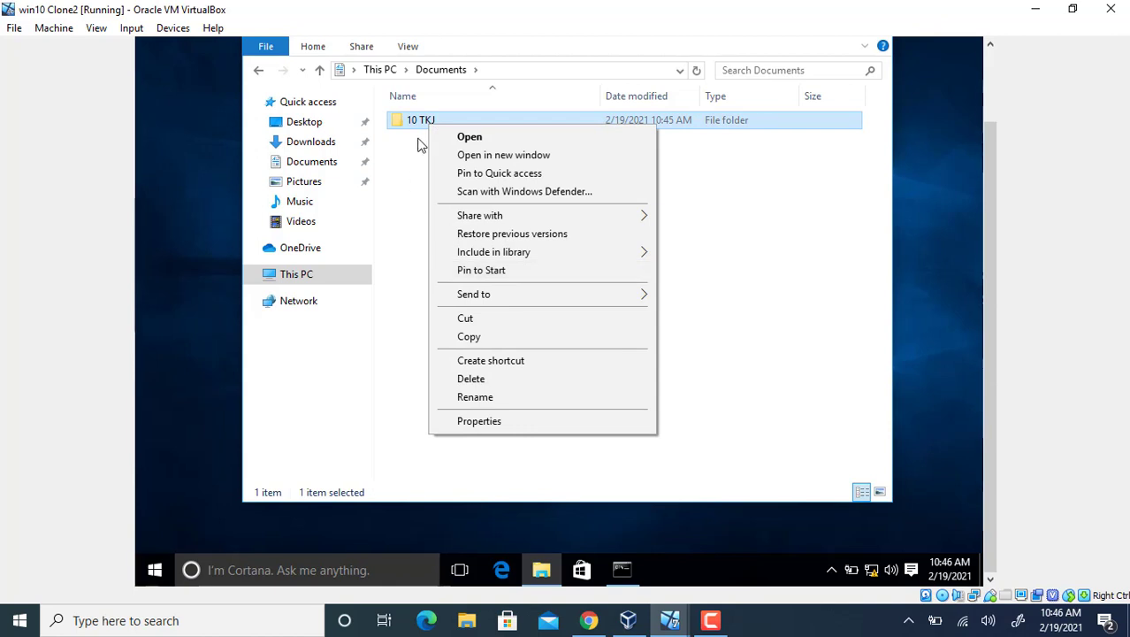
{"action": "left_click", "coordinate": [416, 119]}
{"action": "double_click", "coordinate": [416, 119]}
{"action": "right_click", "coordinate": [480, 246]}
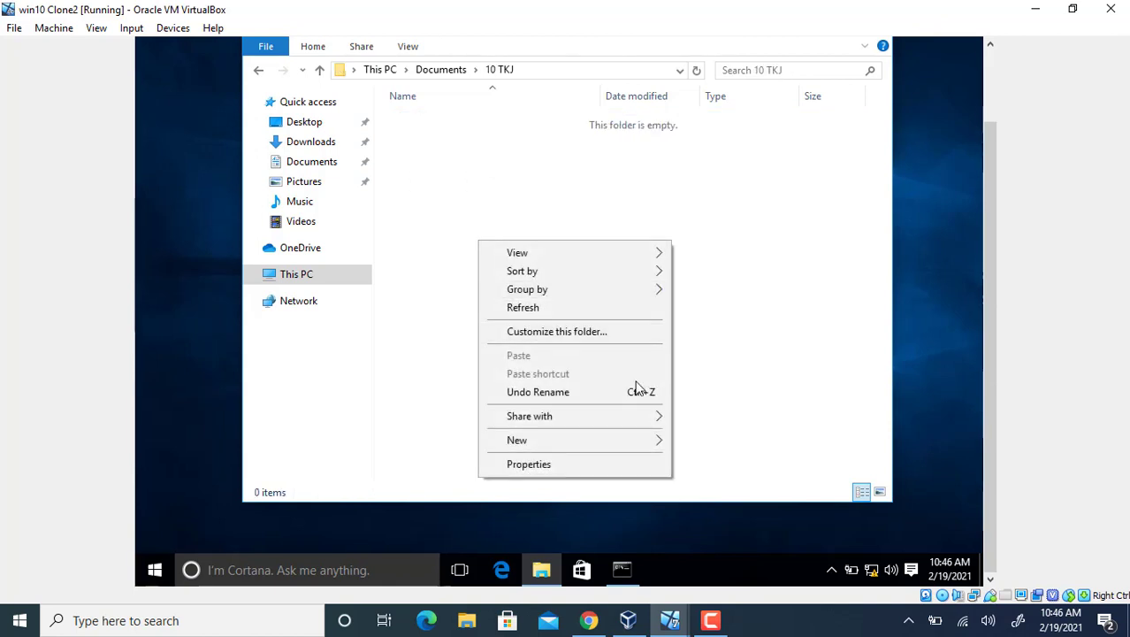
{"action": "mouse_move", "coordinate": [649, 442]}
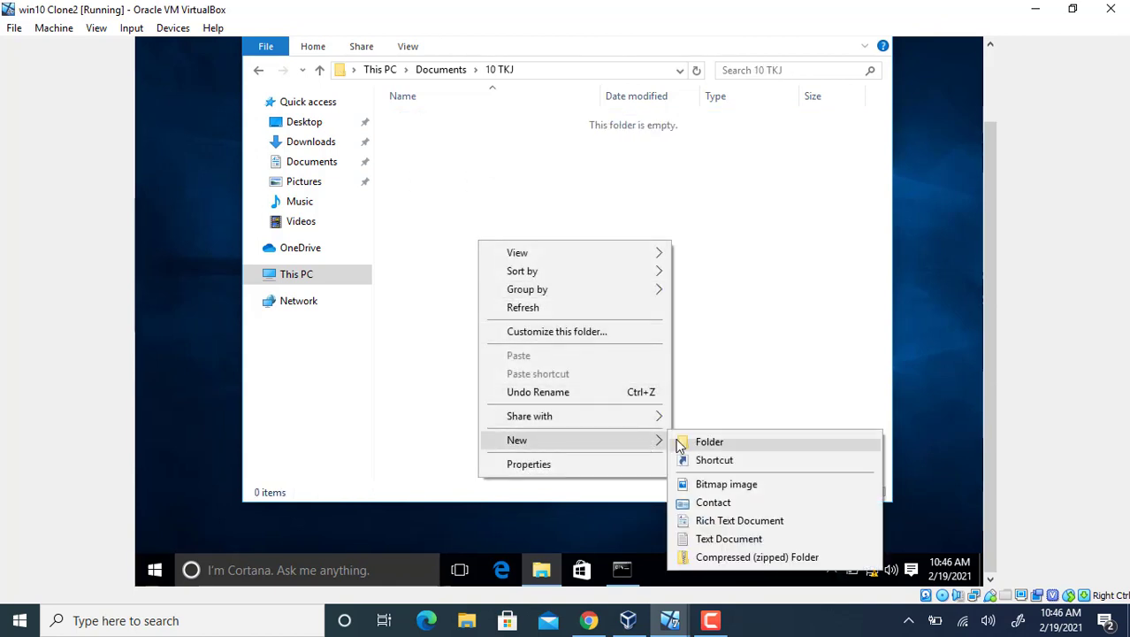
{"action": "left_click", "coordinate": [721, 539]}
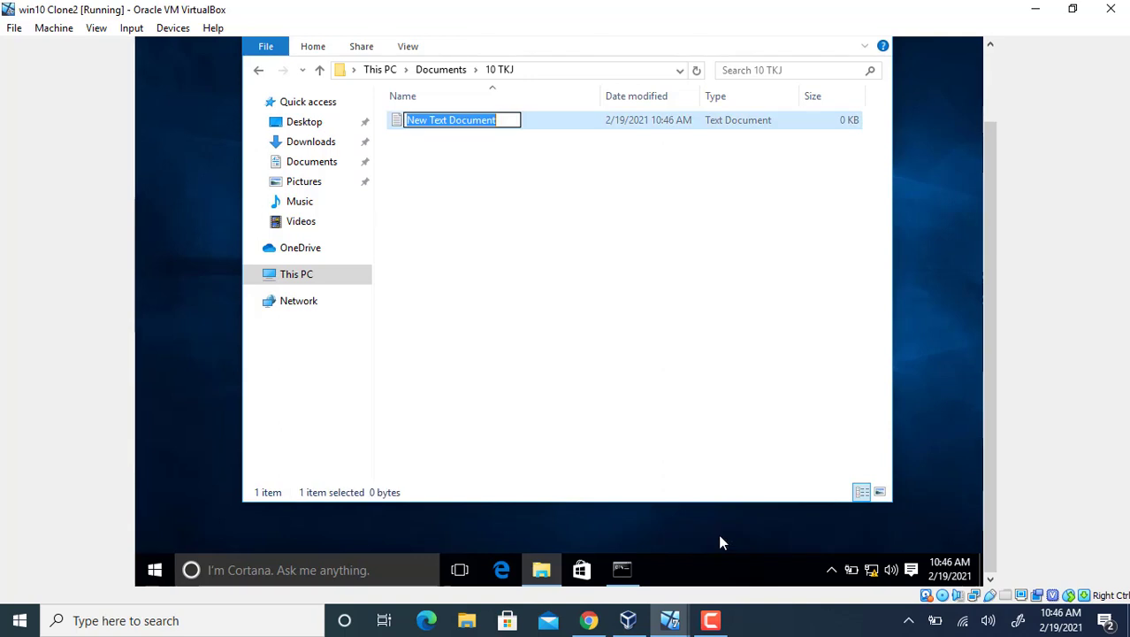
{"action": "type", "text": "10 TKJ"}
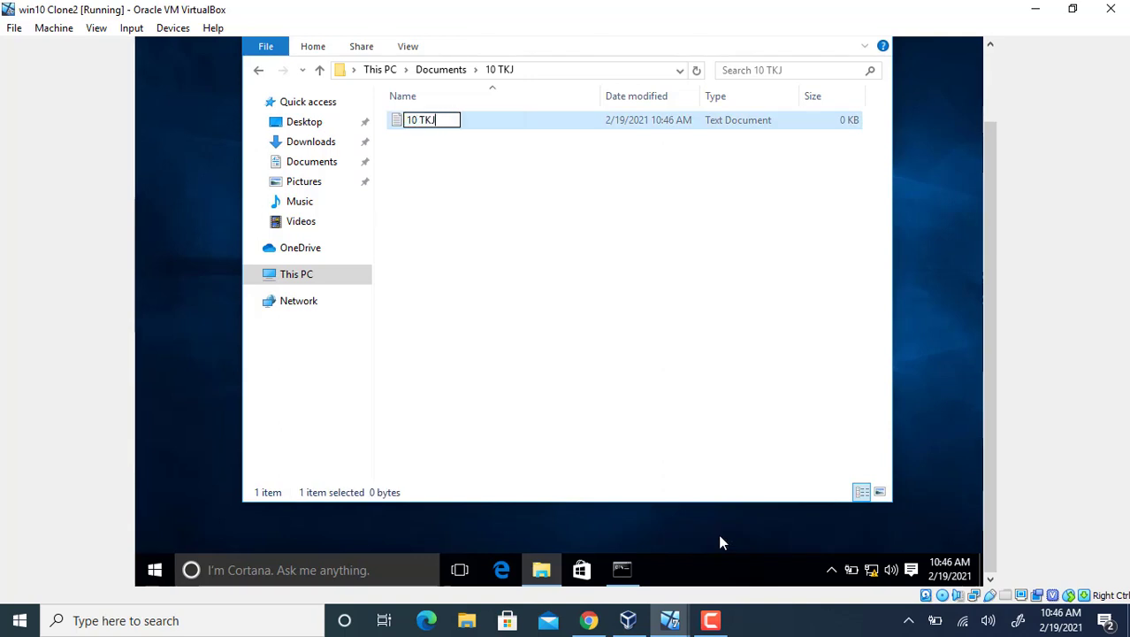
{"action": "key", "text": "Return"}
Write "Hallo TKJ" in the 10 TKJ text document, save it and close Notepad
{"action": "key", "text": "Return"}
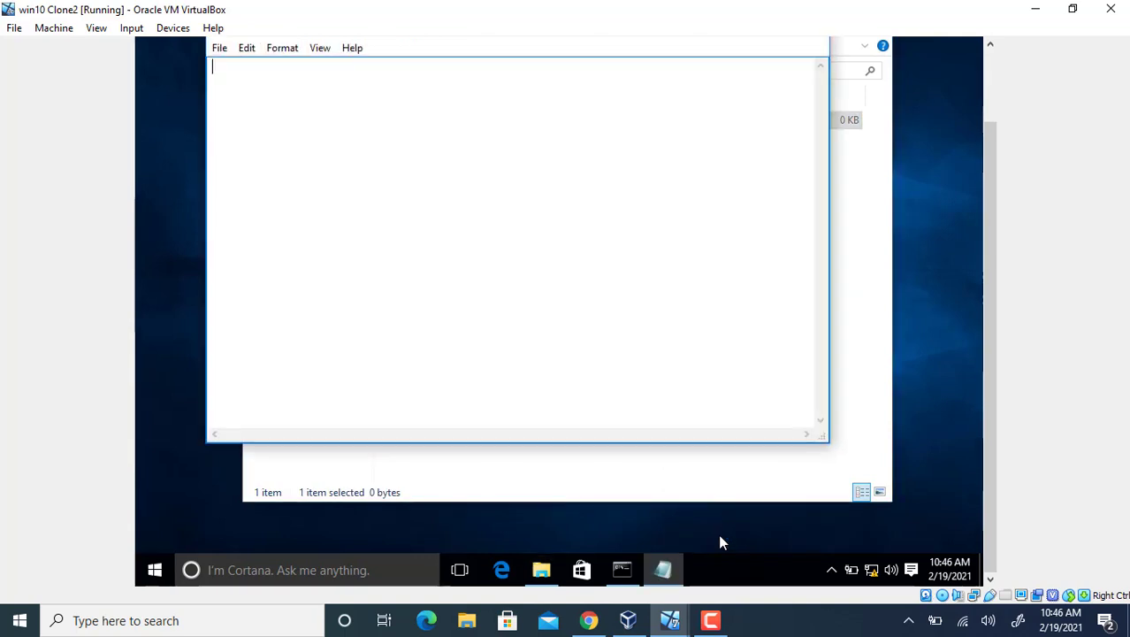
{"action": "type", "text": "Hallo TKJ"}
{"action": "left_click", "coordinate": [220, 48]}
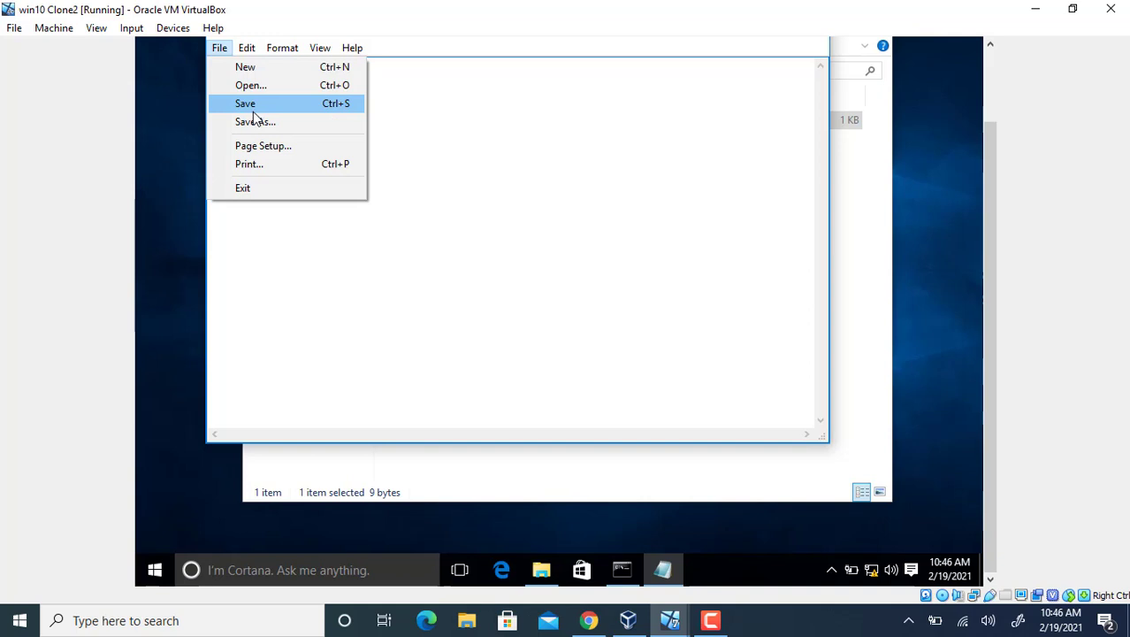
{"action": "left_click", "coordinate": [254, 111]}
{"action": "left_click_drag", "start_coordinate": [994, 164], "coordinate": [999, 116]}
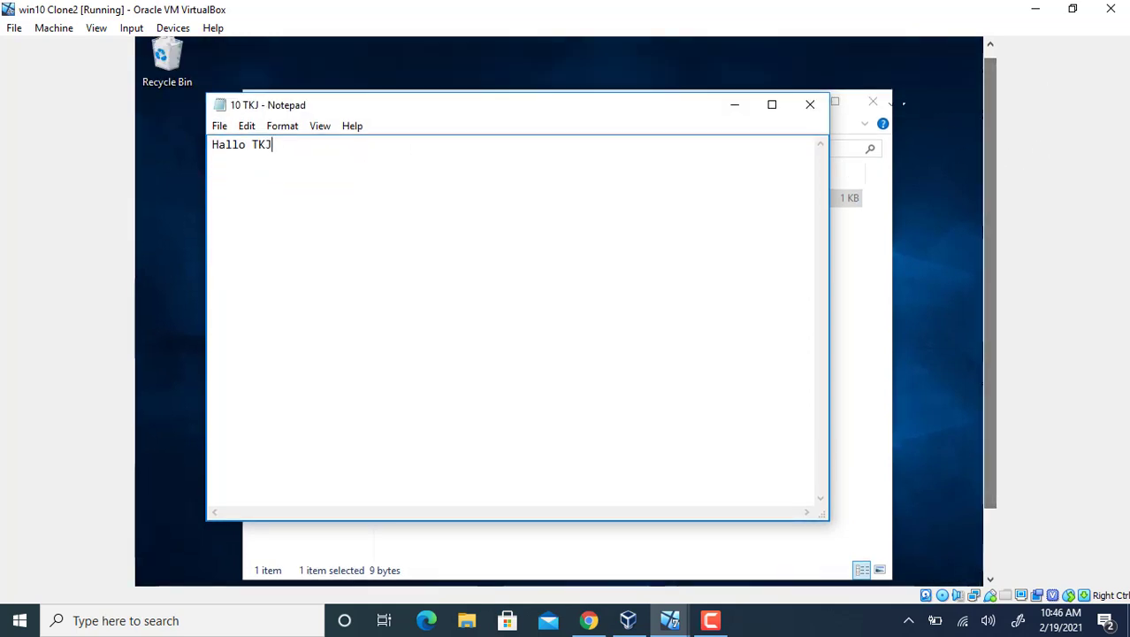
{"action": "left_click", "coordinate": [810, 104]}
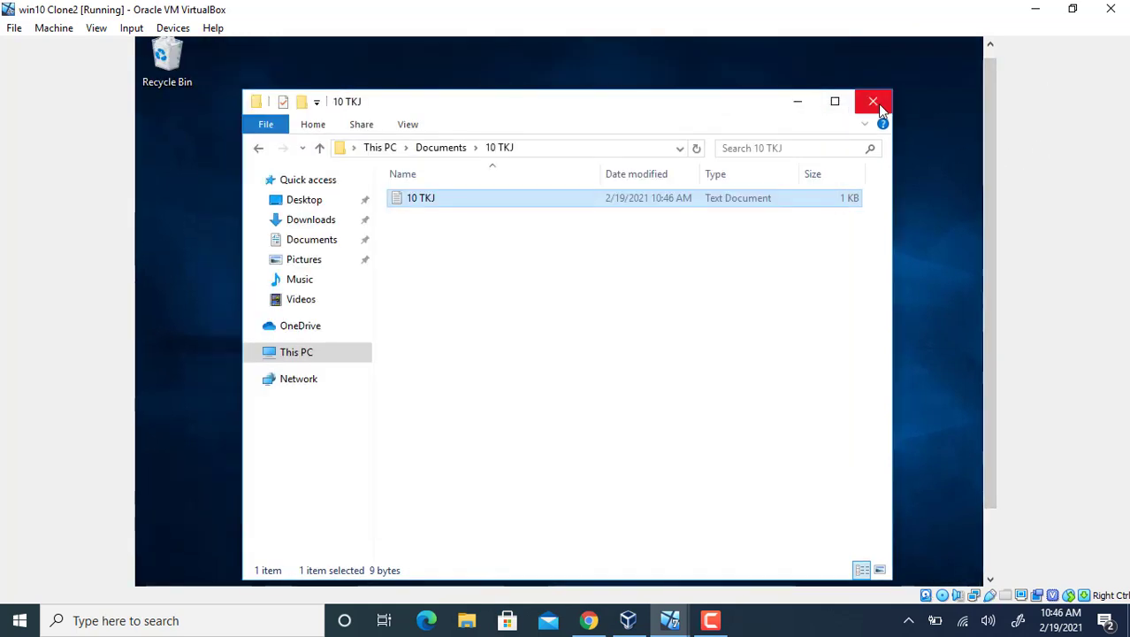
Return to Documents and share the 10 TKJ folder with Everyone at the Read/Write permission level
{"action": "left_click", "coordinate": [323, 152]}
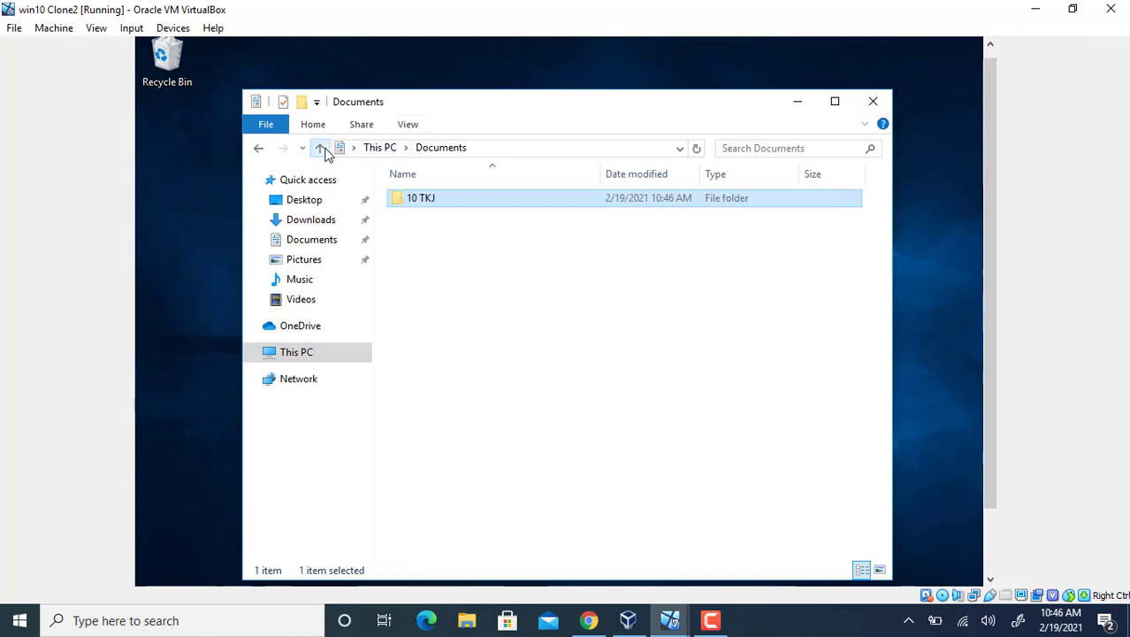
{"action": "right_click", "coordinate": [417, 204]}
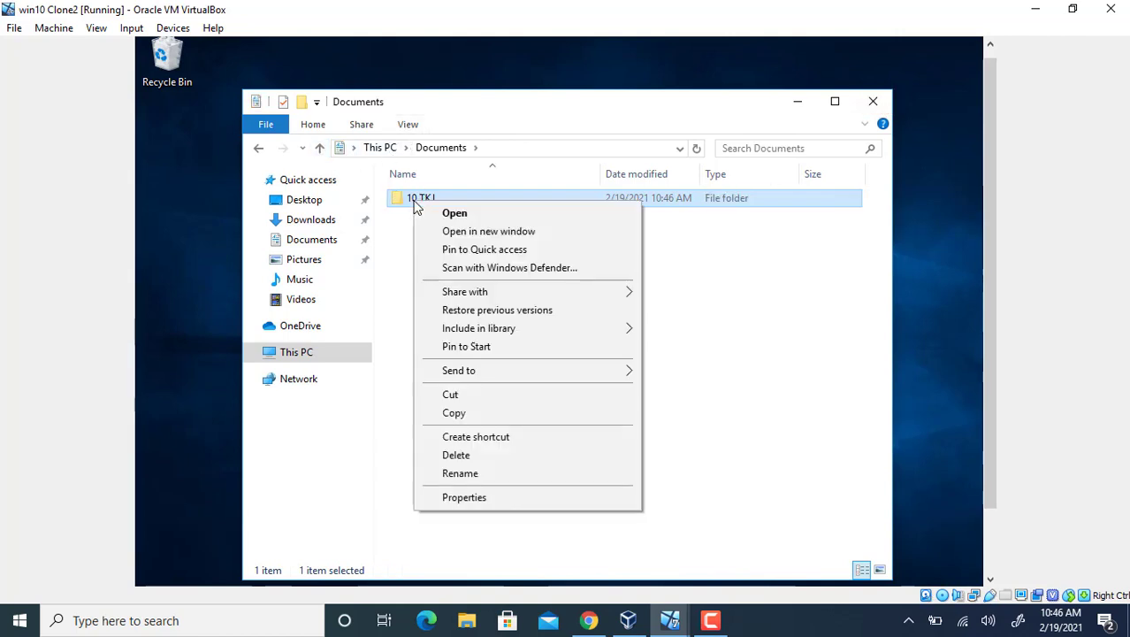
{"action": "left_click", "coordinate": [479, 500]}
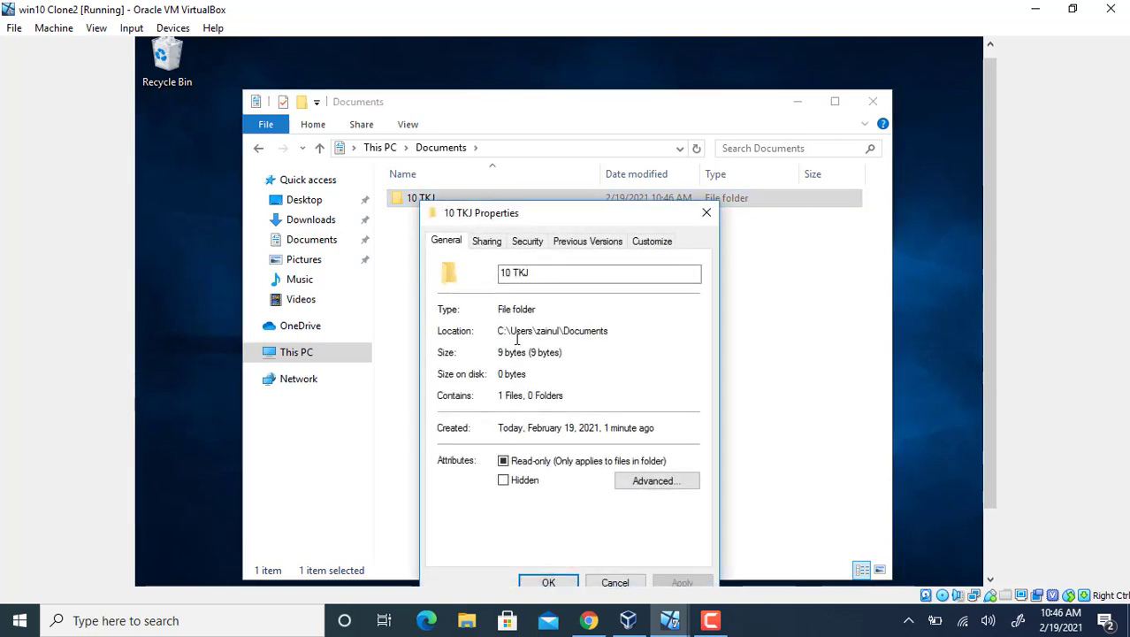
{"action": "left_click", "coordinate": [486, 242]}
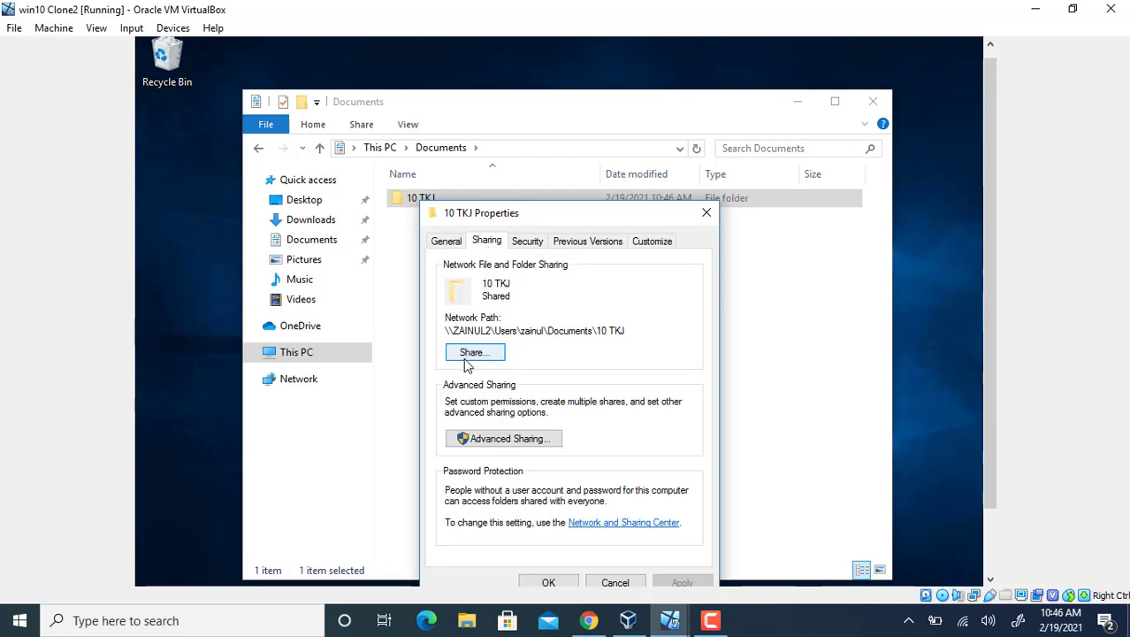
{"action": "left_click", "coordinate": [477, 355]}
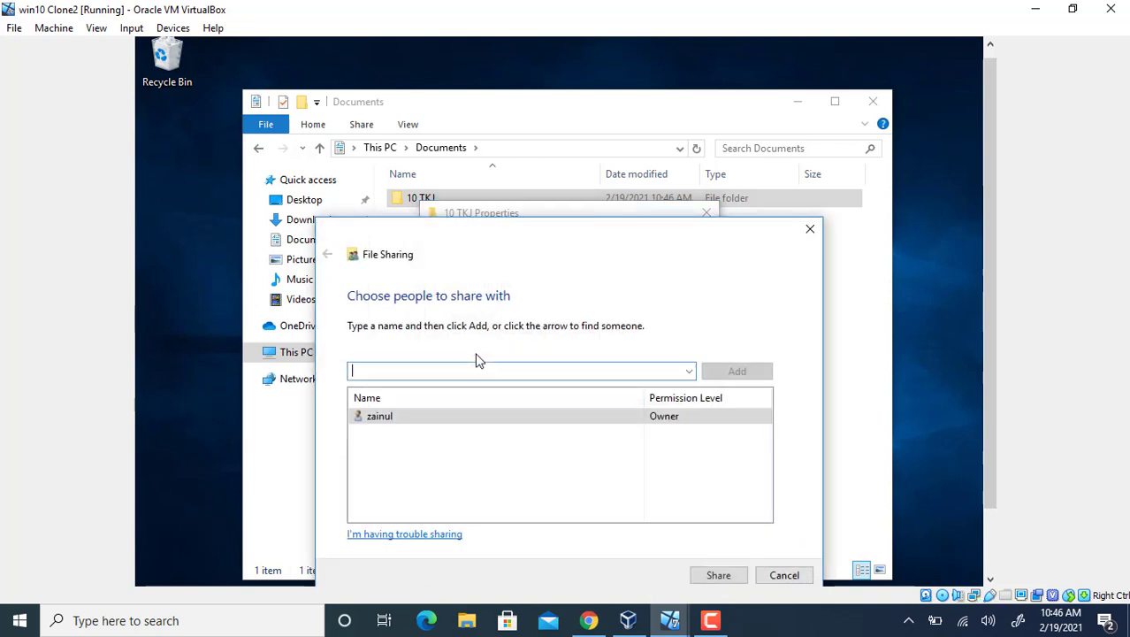
{"action": "left_click", "coordinate": [689, 373]}
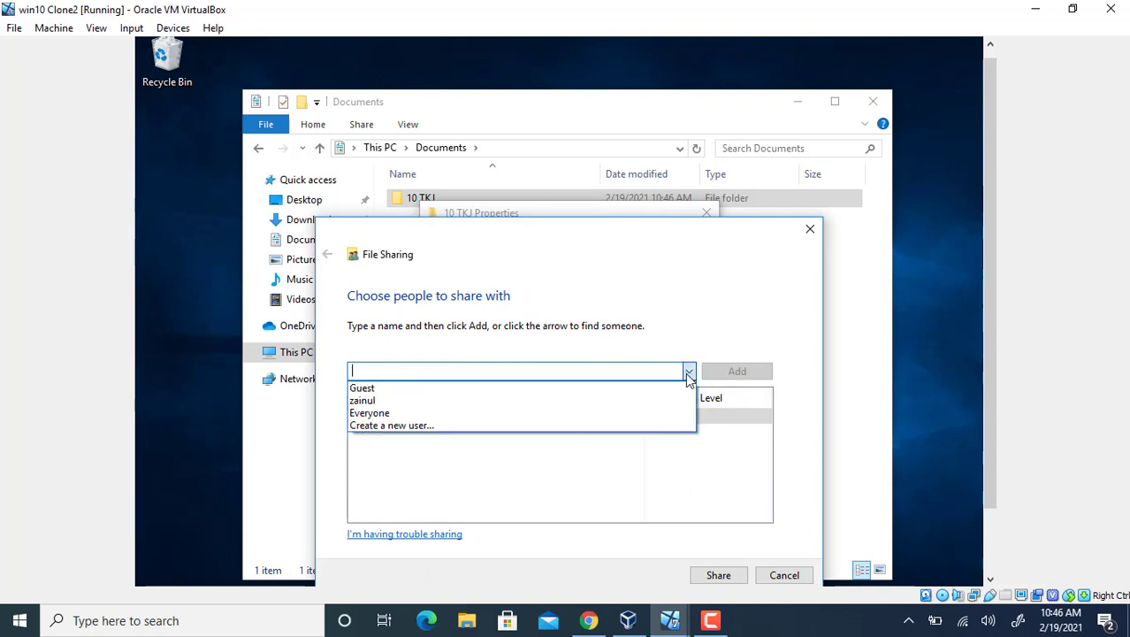
{"action": "left_click", "coordinate": [362, 414]}
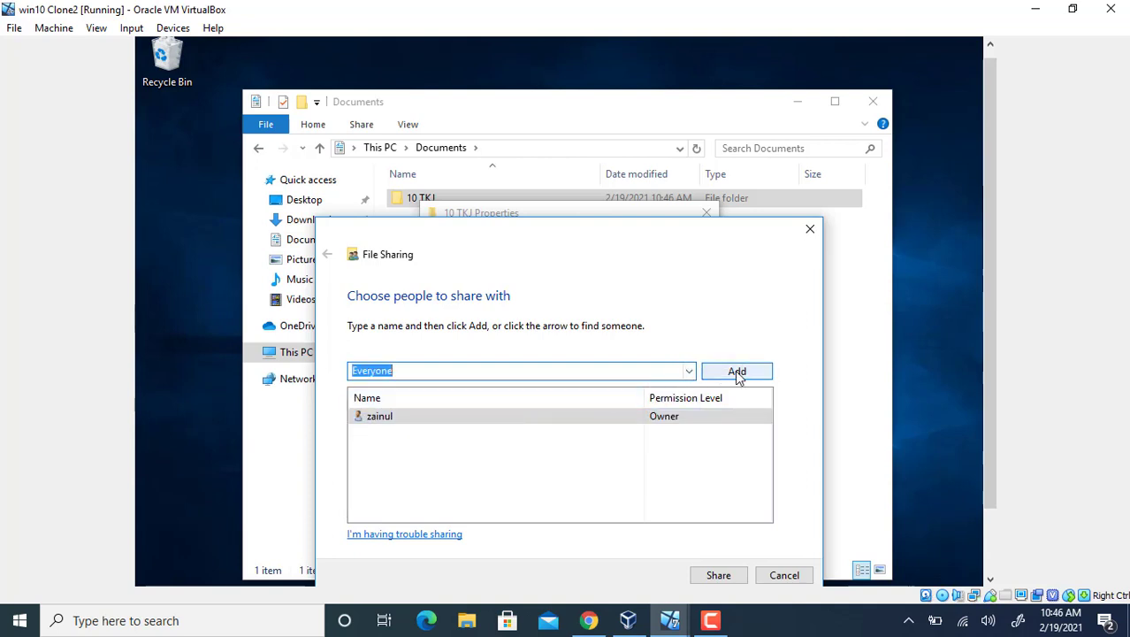
{"action": "left_click", "coordinate": [737, 372]}
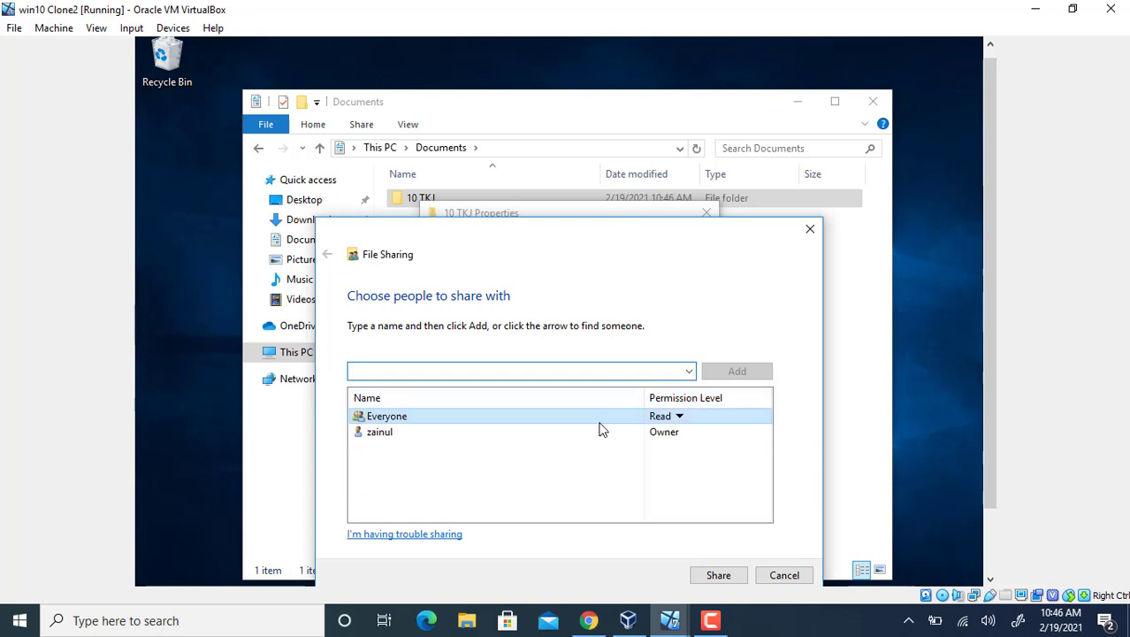
{"action": "left_click", "coordinate": [679, 417]}
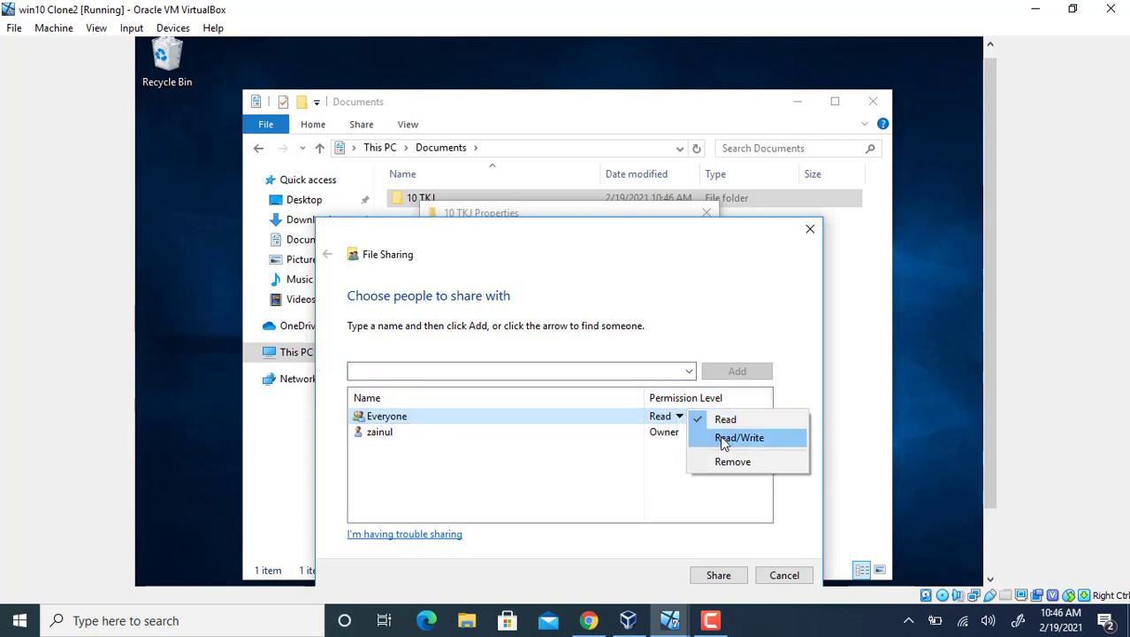
{"action": "left_click", "coordinate": [721, 437]}
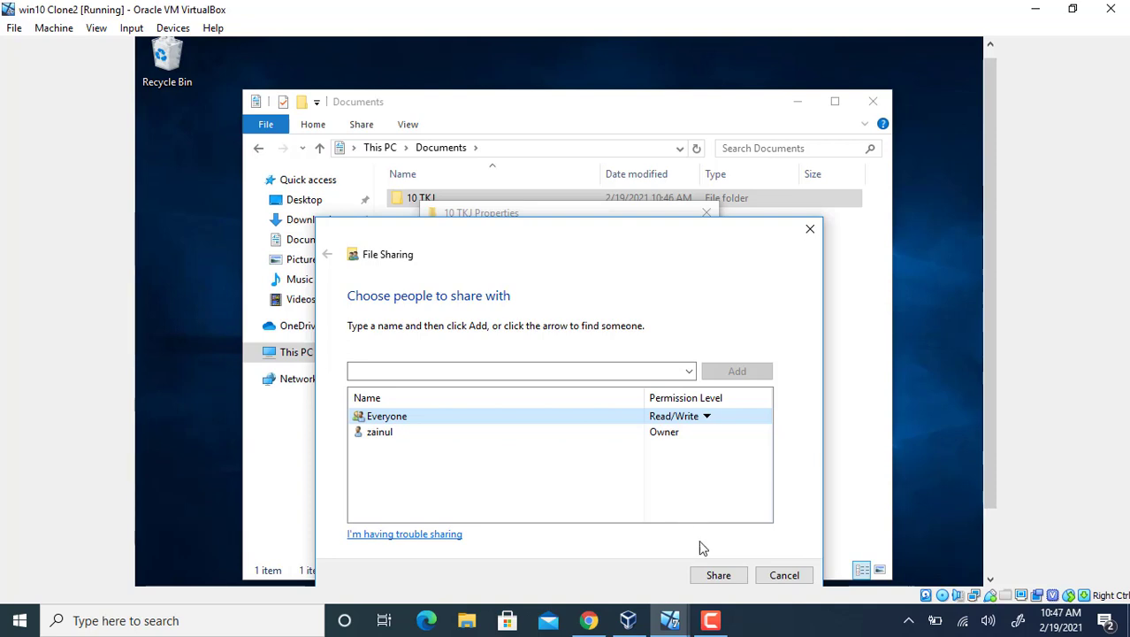
{"action": "left_click", "coordinate": [716, 576]}
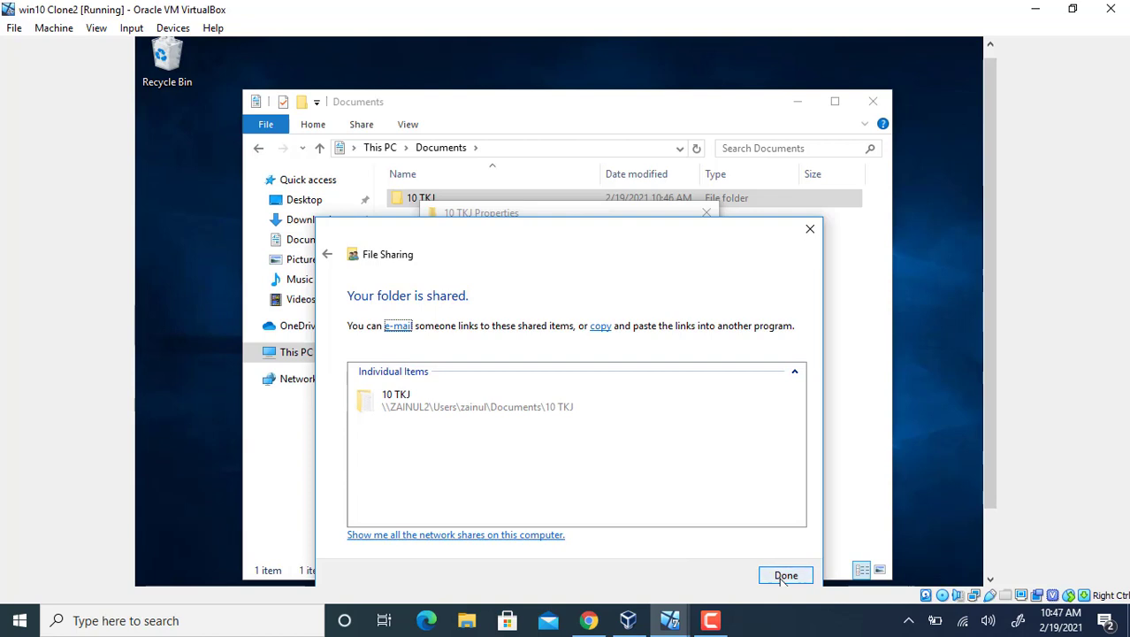
{"action": "left_click", "coordinate": [784, 573]}
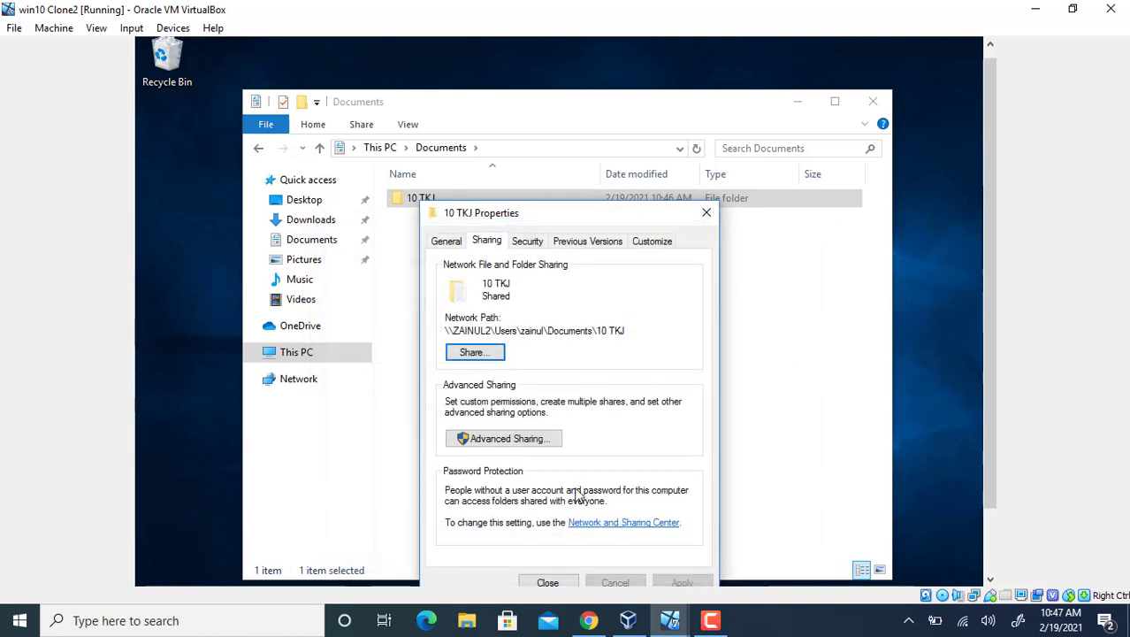
Enable Share this folder in the 10 TKJ folder's Advanced Sharing settings, apply it and close the properties
{"action": "left_click", "coordinate": [497, 440]}
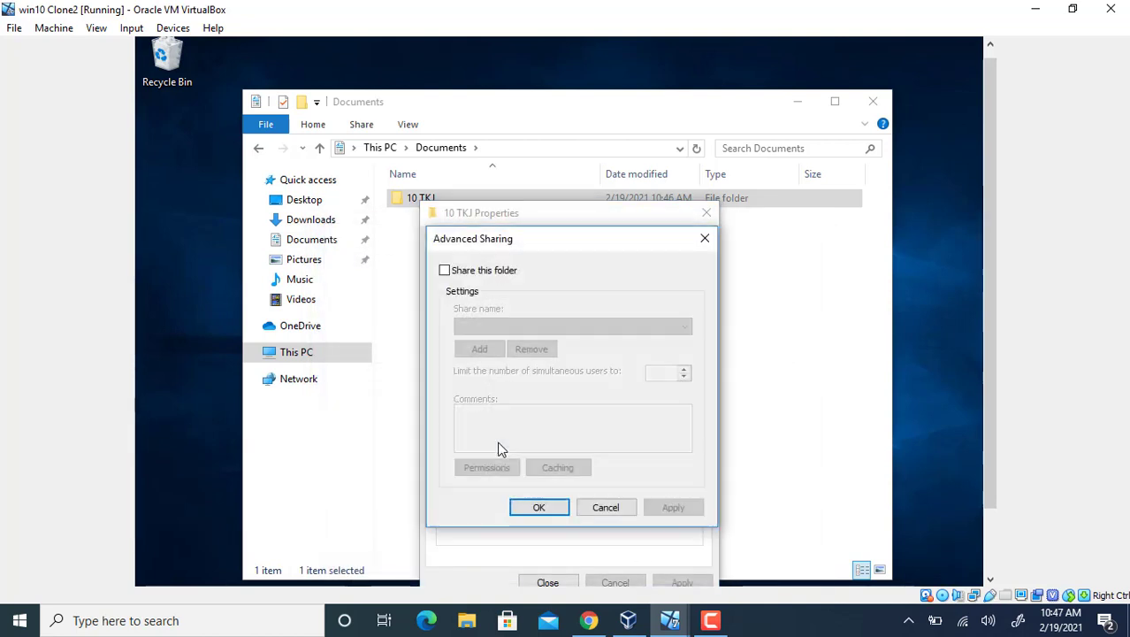
{"action": "left_click", "coordinate": [445, 273]}
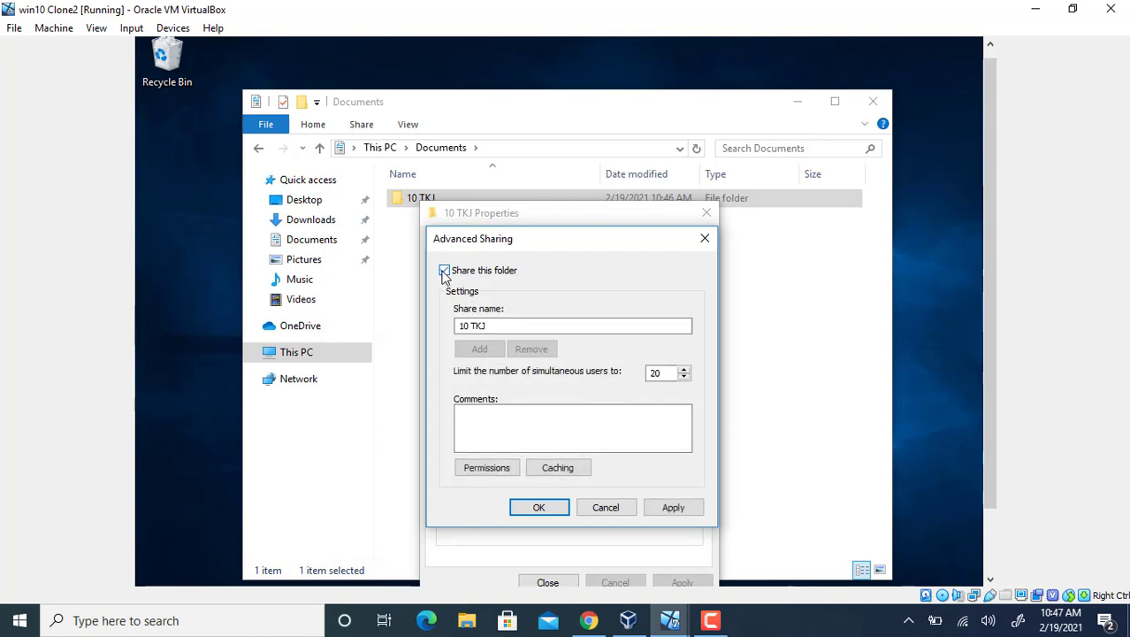
{"action": "left_click", "coordinate": [683, 512]}
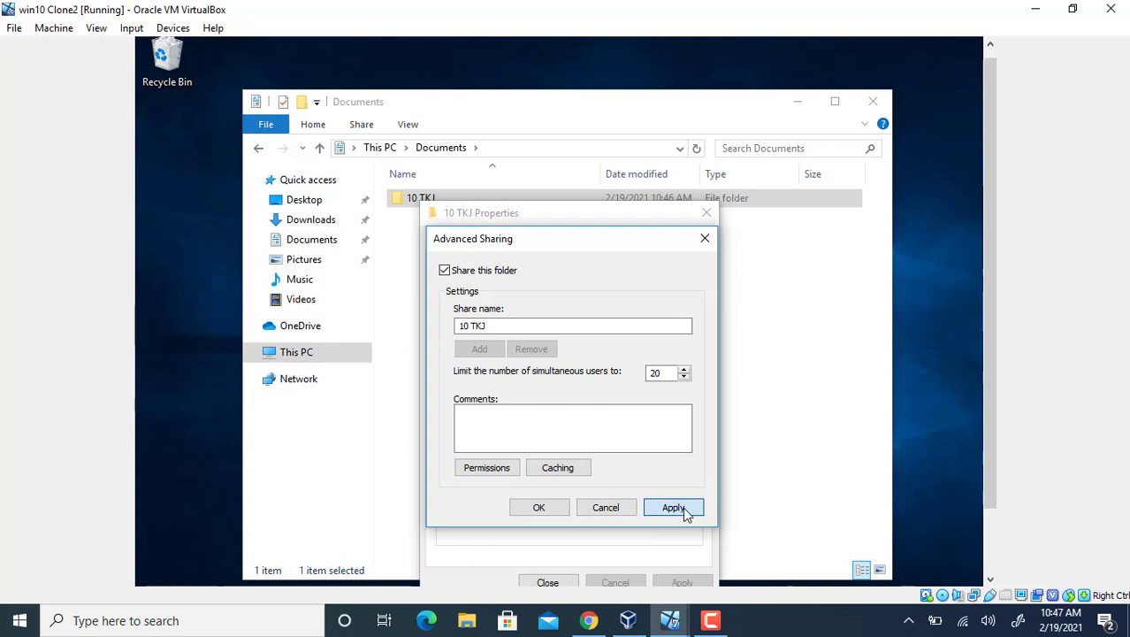
{"action": "left_click", "coordinate": [548, 508]}
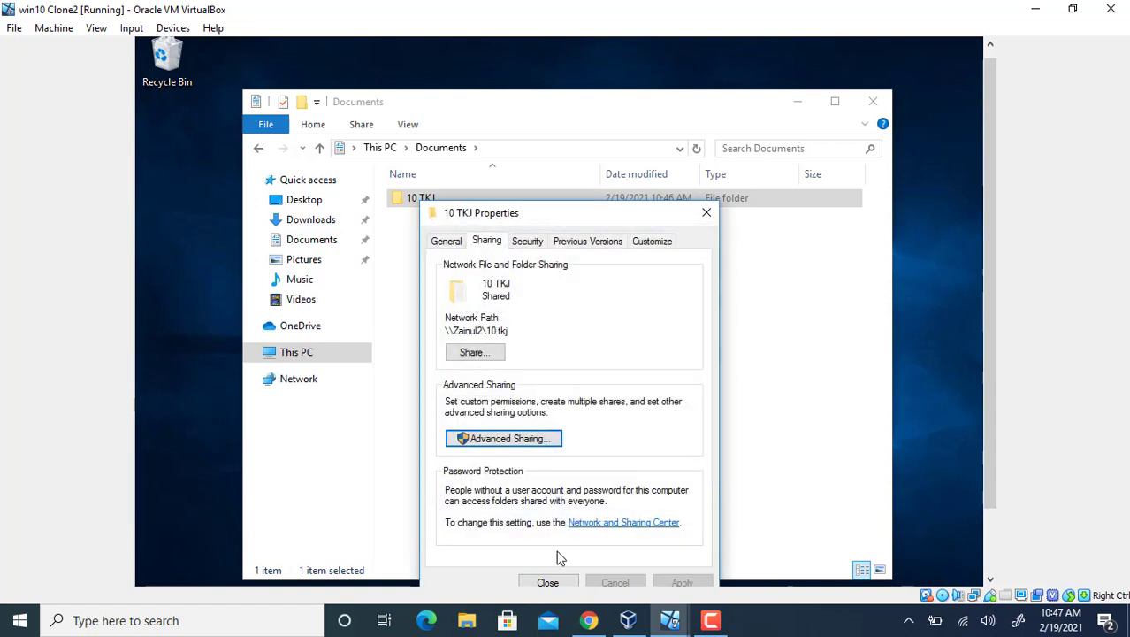
{"action": "left_click", "coordinate": [550, 581]}
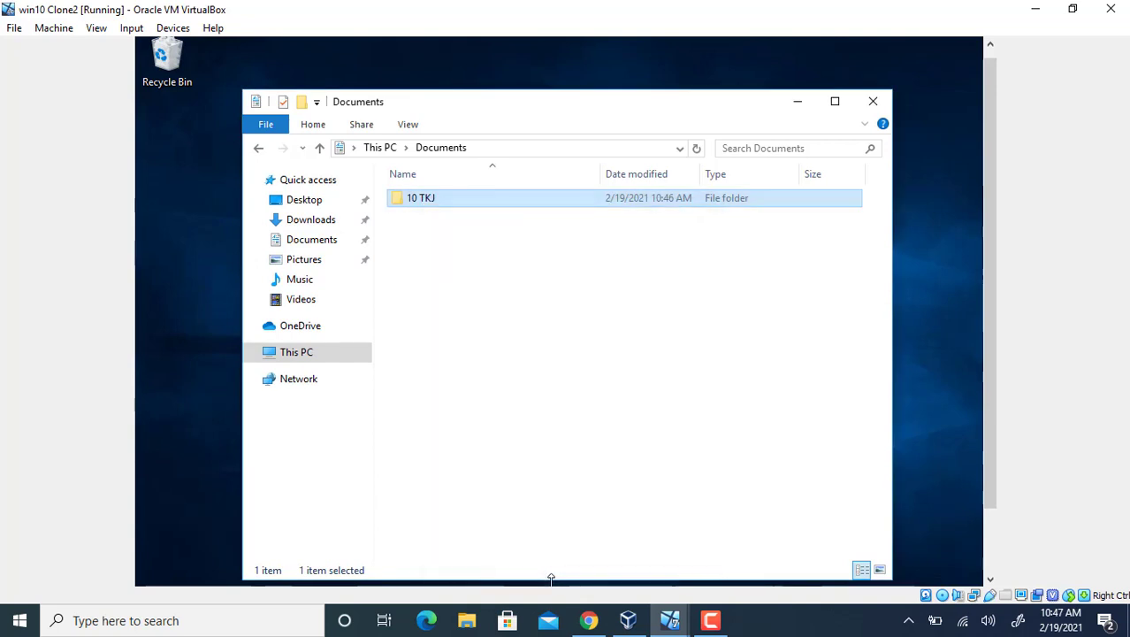
{"action": "left_click", "coordinate": [549, 363]}
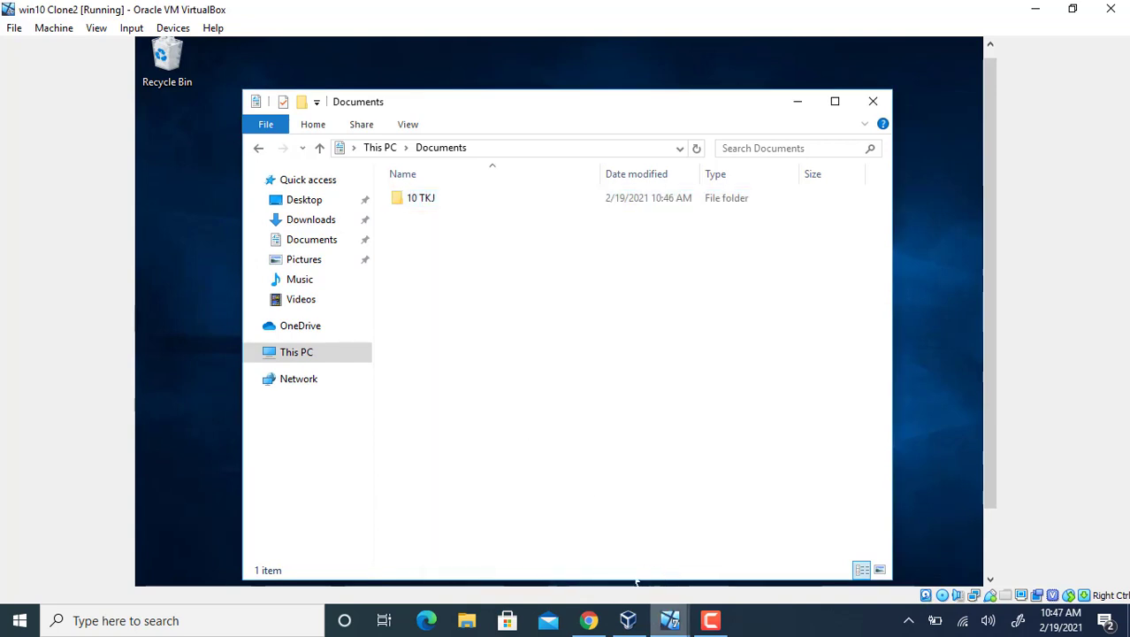
Switch to the Windows 7 Clone2 virtual machine and open the network path \\192.168.1.3 through its Run dialog
{"action": "left_click", "coordinate": [672, 622]}
{"action": "left_click", "coordinate": [597, 576]}
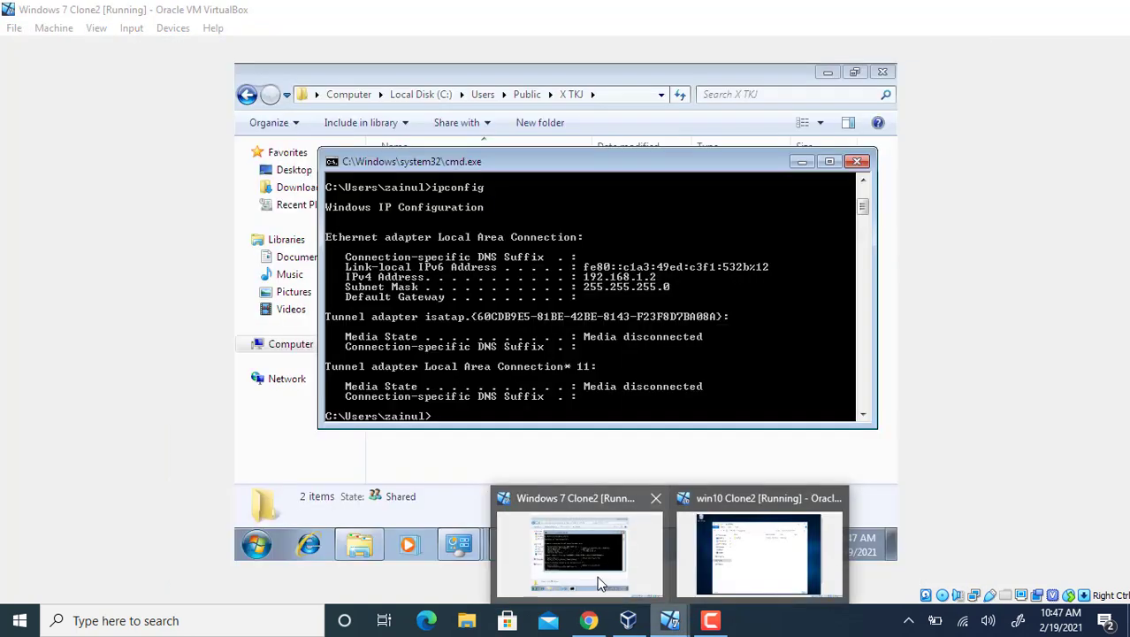
{"action": "left_click", "coordinate": [256, 546]}
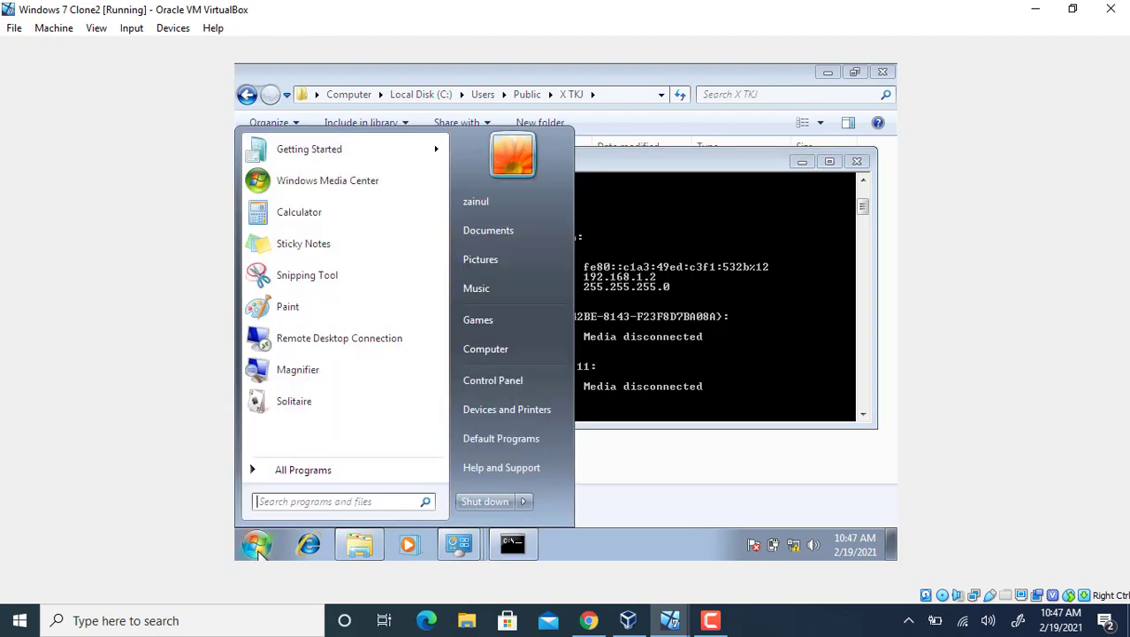
{"action": "key", "text": "super+r"}
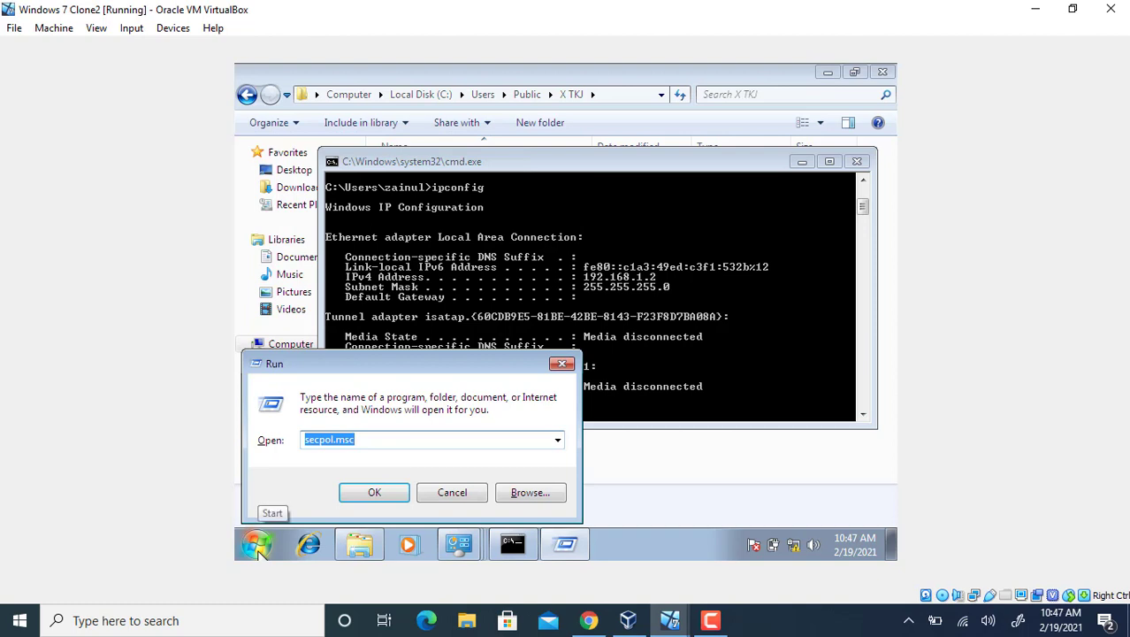
{"action": "type", "text": "\\\\"}
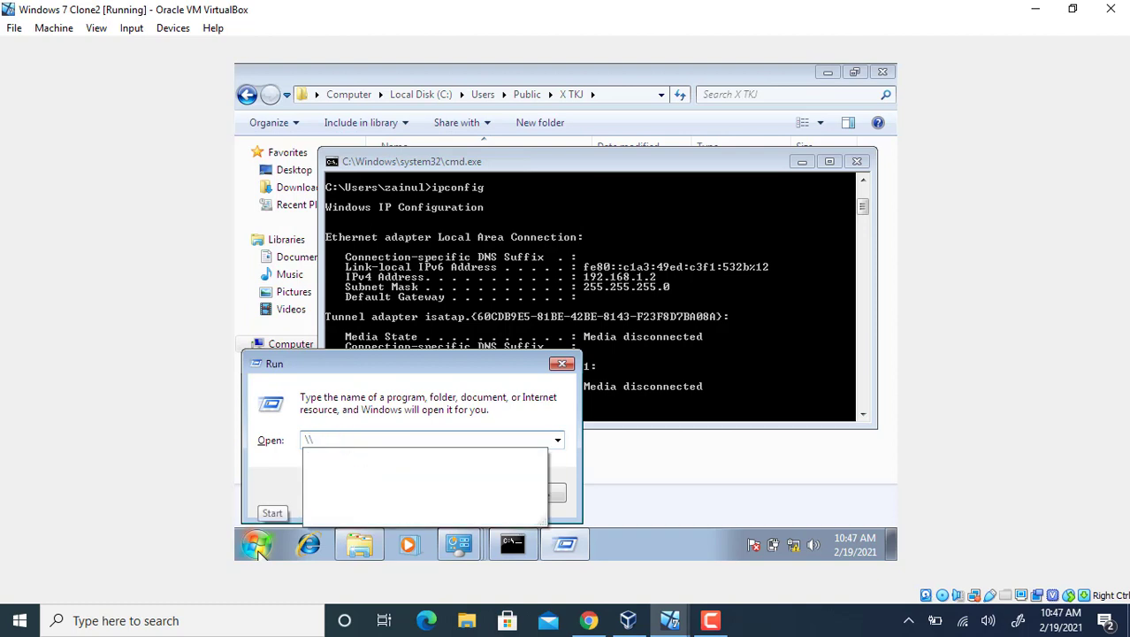
{"action": "type", "text": "19"}
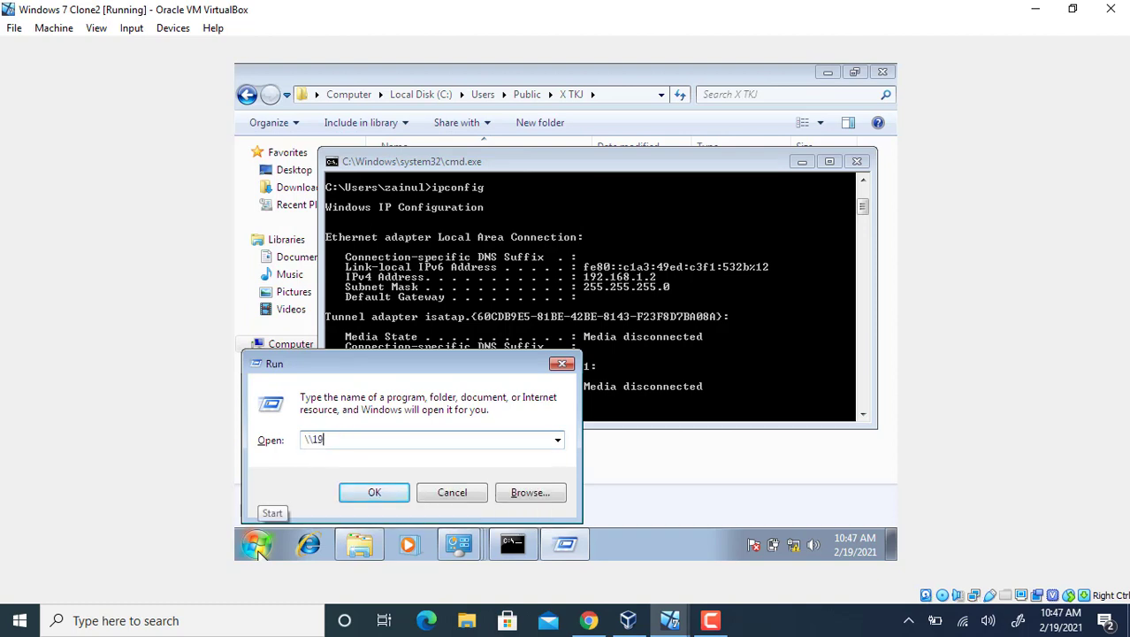
{"action": "type", "text": "2.1"}
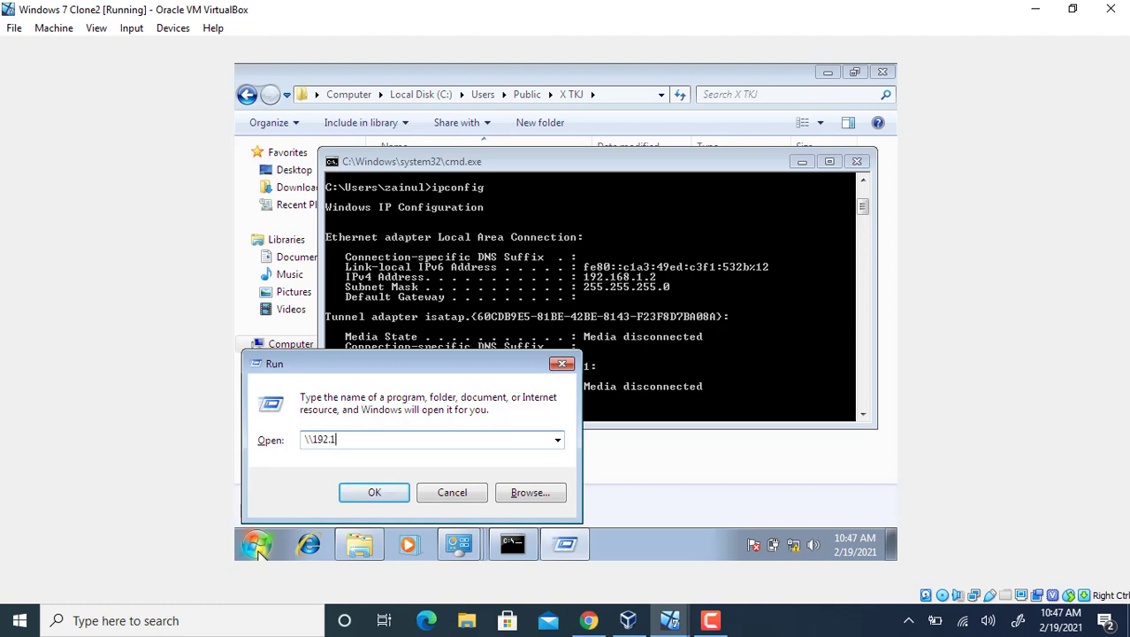
{"action": "type", "text": "68.1.3"}
{"action": "key", "text": "Return"}
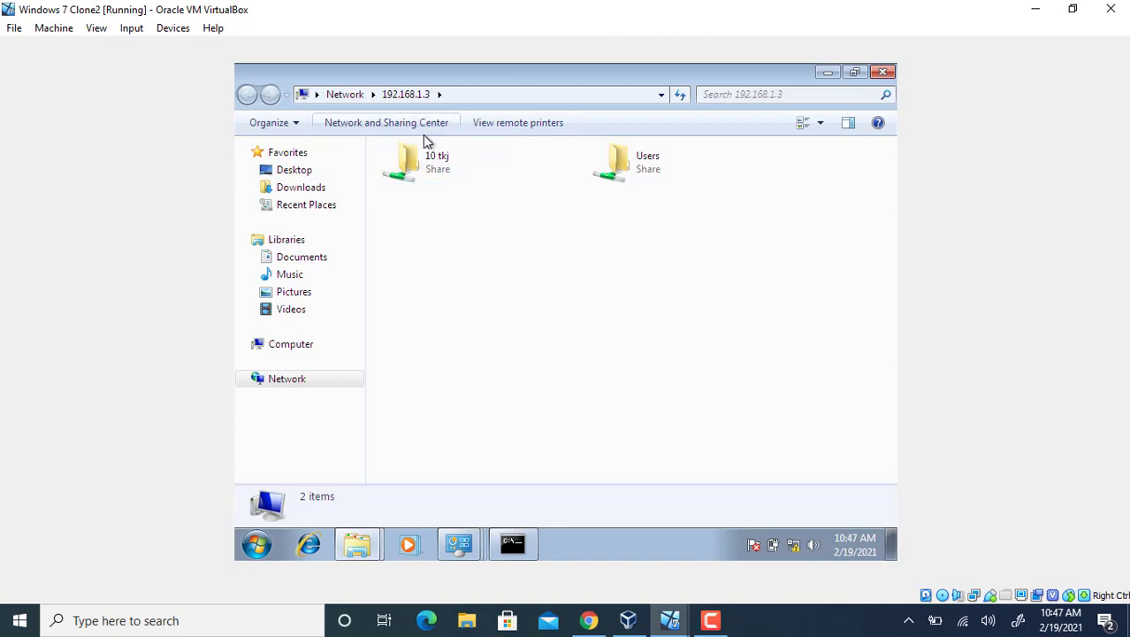
View the 10 TKJ text document in the shared 10 tkj network folder and close the document
{"action": "double_click", "coordinate": [415, 175]}
{"action": "double_click", "coordinate": [412, 173]}
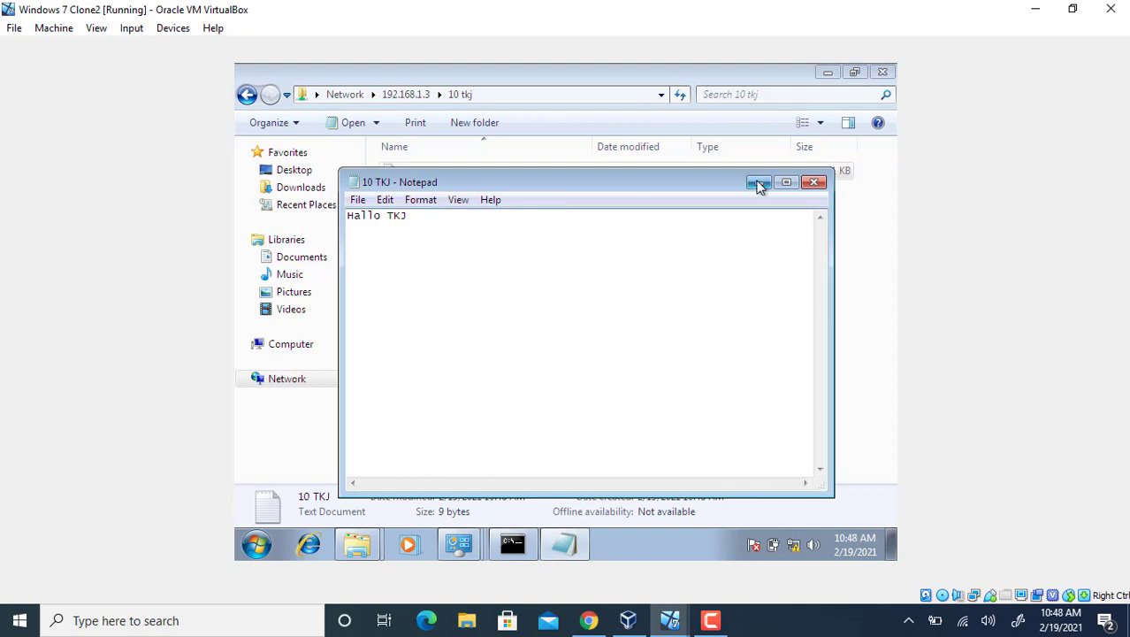
{"action": "left_click", "coordinate": [814, 183]}
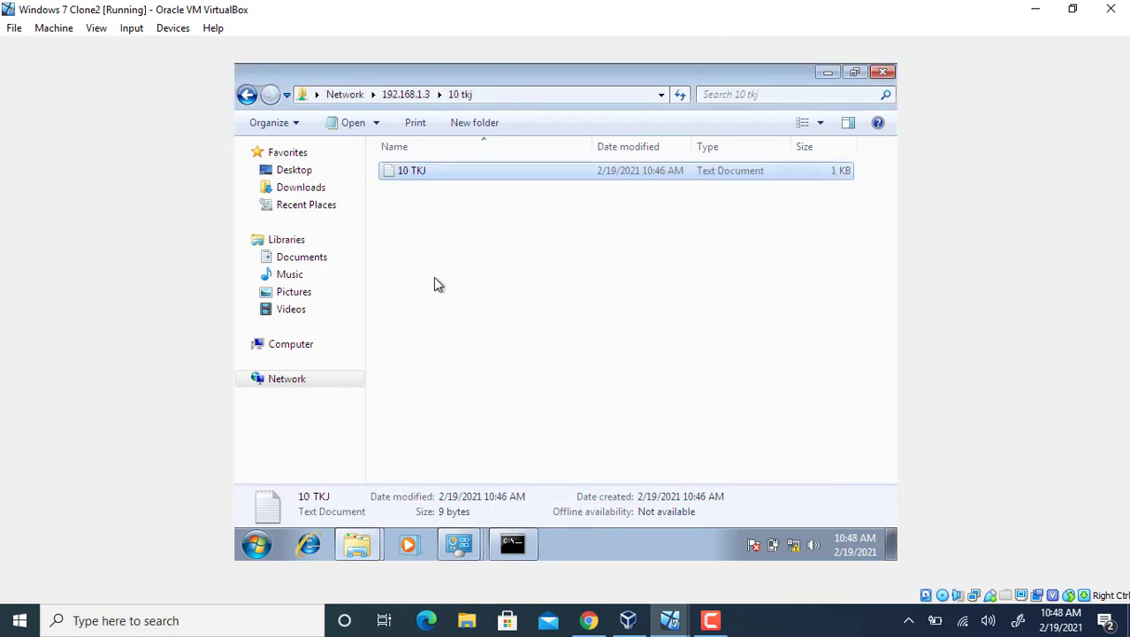
{"action": "left_click", "coordinate": [421, 250]}
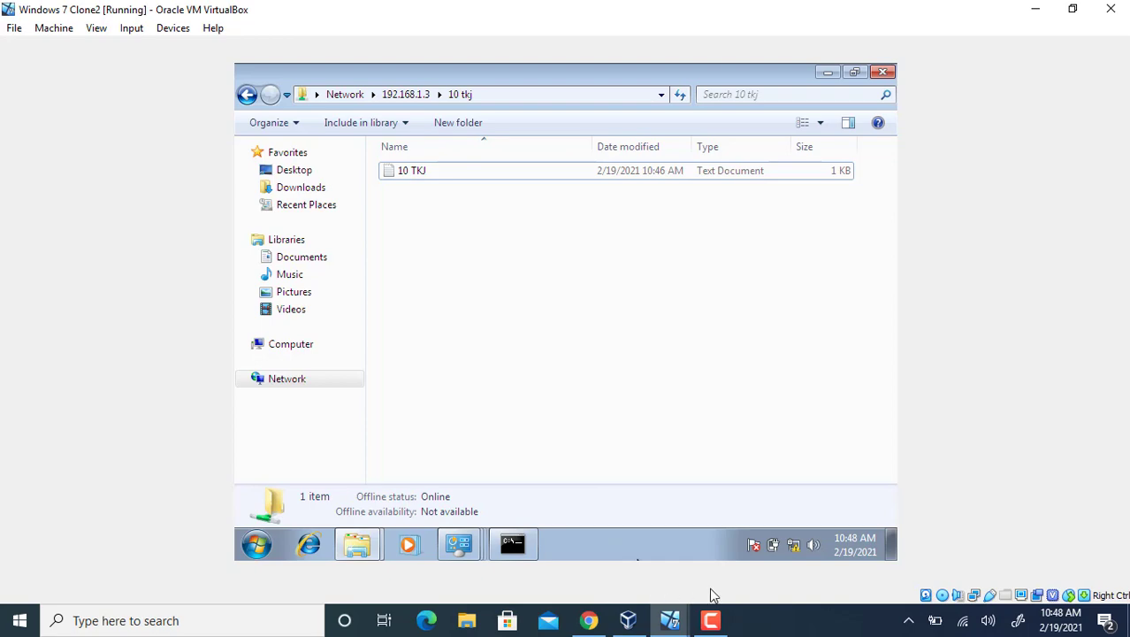
{"action": "left_click", "coordinate": [710, 619]}
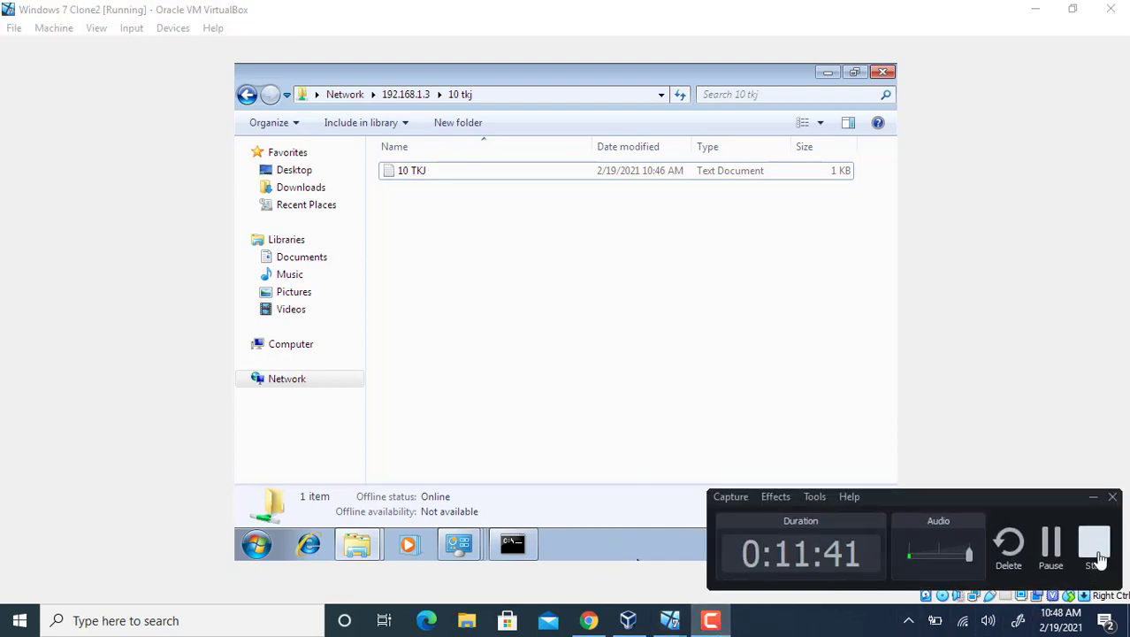